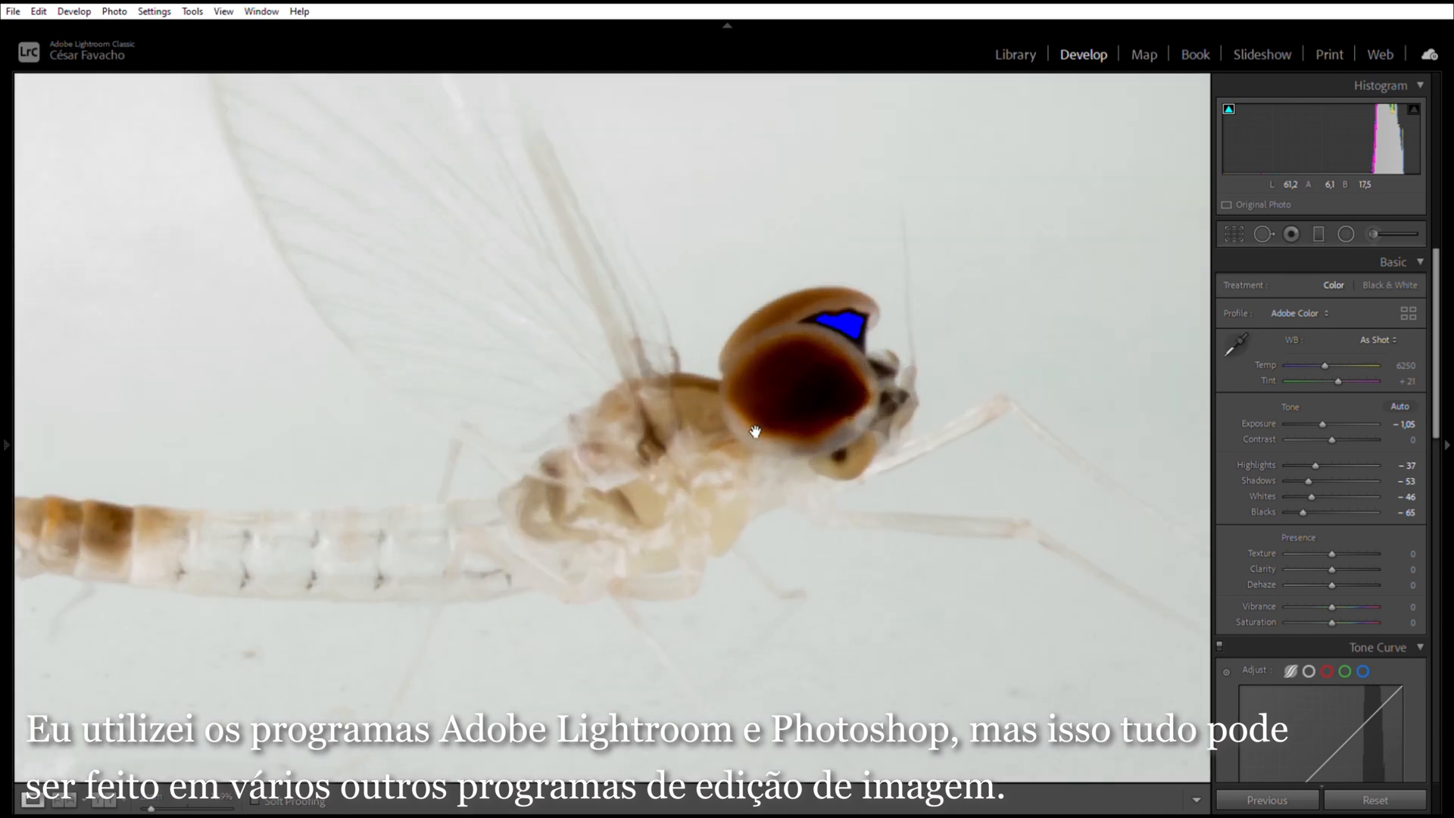
# Step: Inspect the mayfly photo with the white background up close and return to the Library grid
pyautogui.moveTo(830, 521); pyautogui.dragTo(653, 336)
pyautogui.click(446, 368)
pyautogui.click(1013, 53)
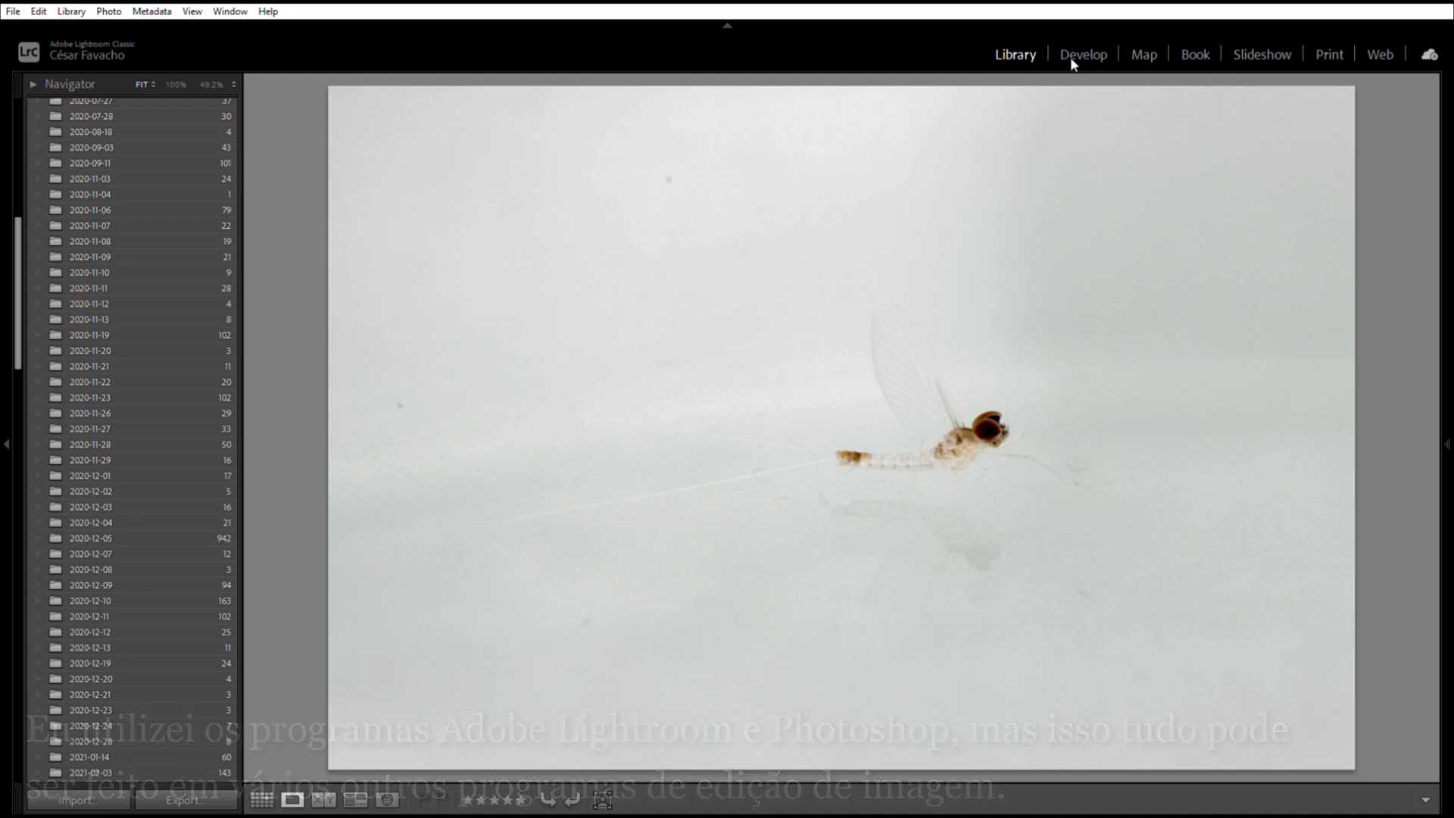
pyautogui.click(953, 169)
pyautogui.press('g')
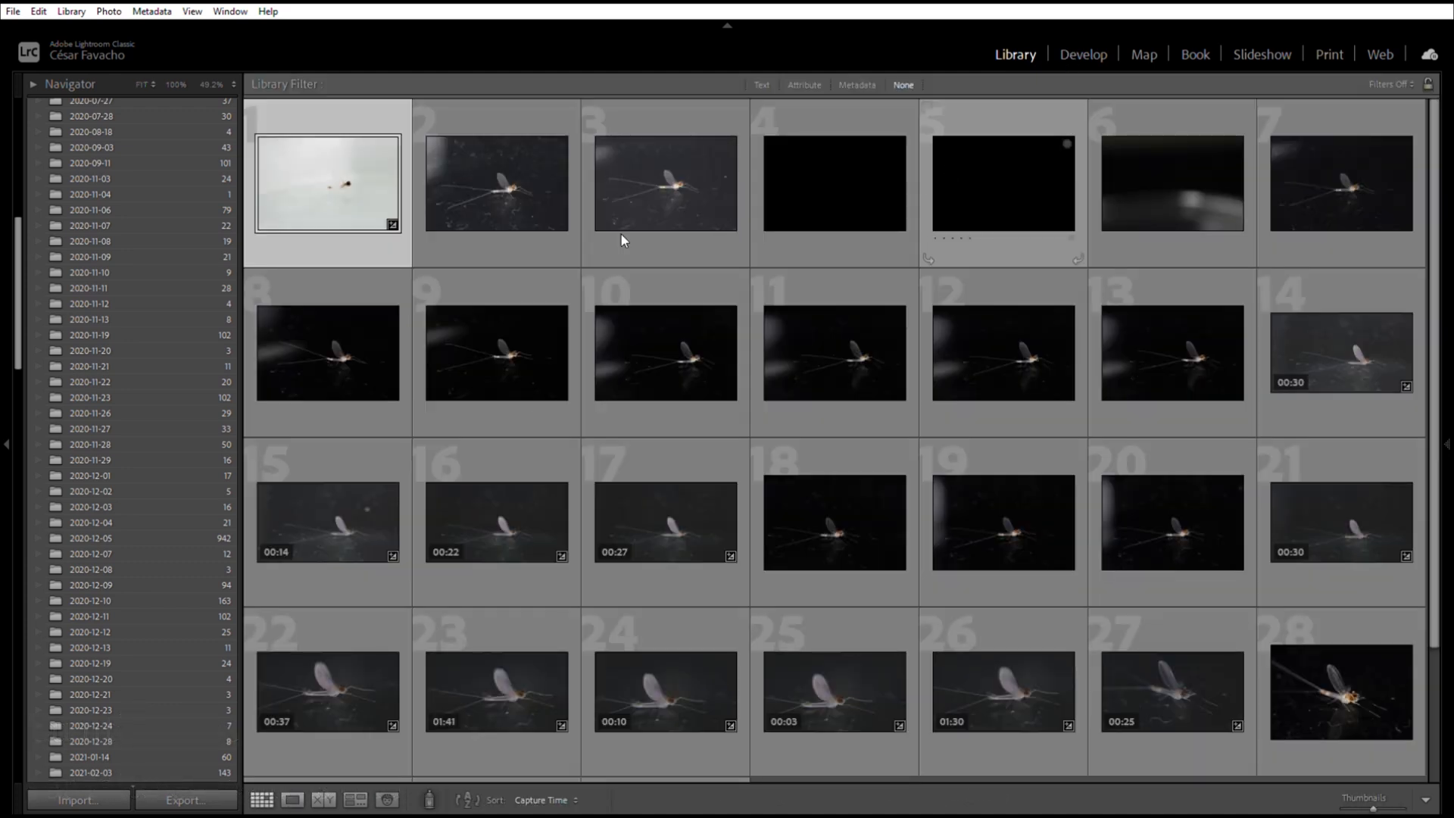
# Step: Examine the second photo in the grid, inspecting the mayfly's head, wings and body at 100%, and return to the grid
pyautogui.scroll(-1, 876, 511)
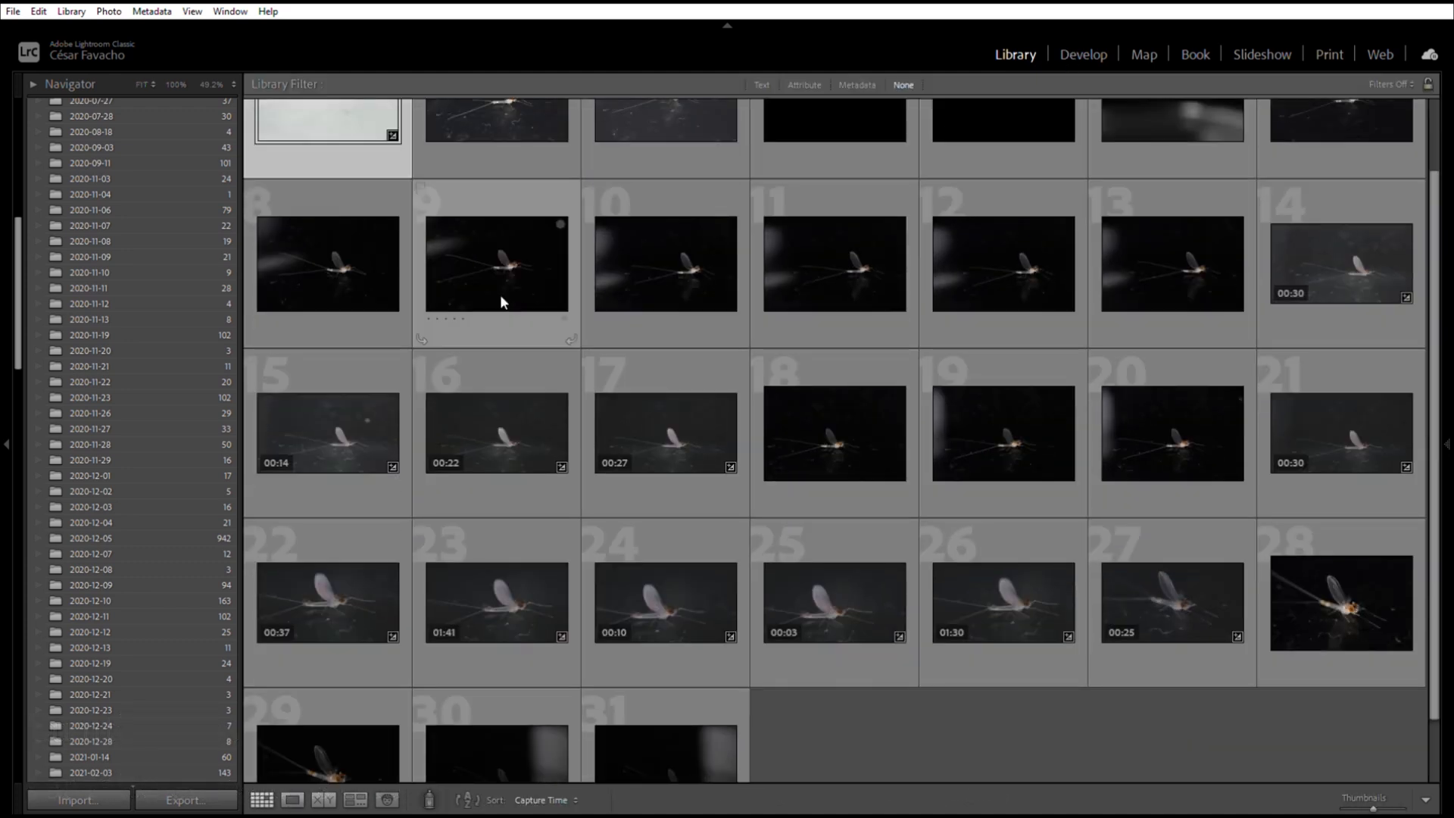
pyautogui.scroll(1, 511, 401)
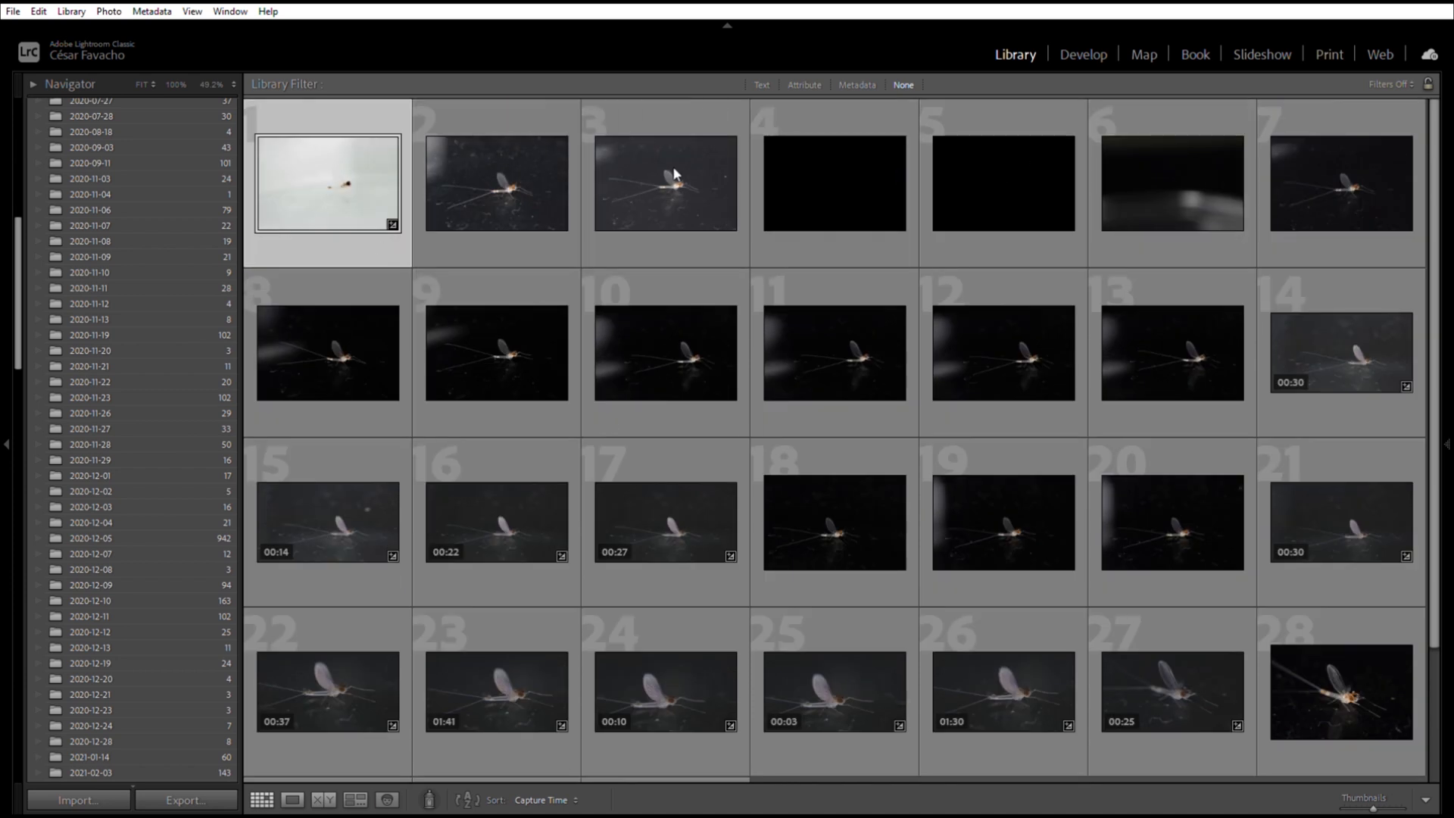
pyautogui.doubleClick(516, 165)
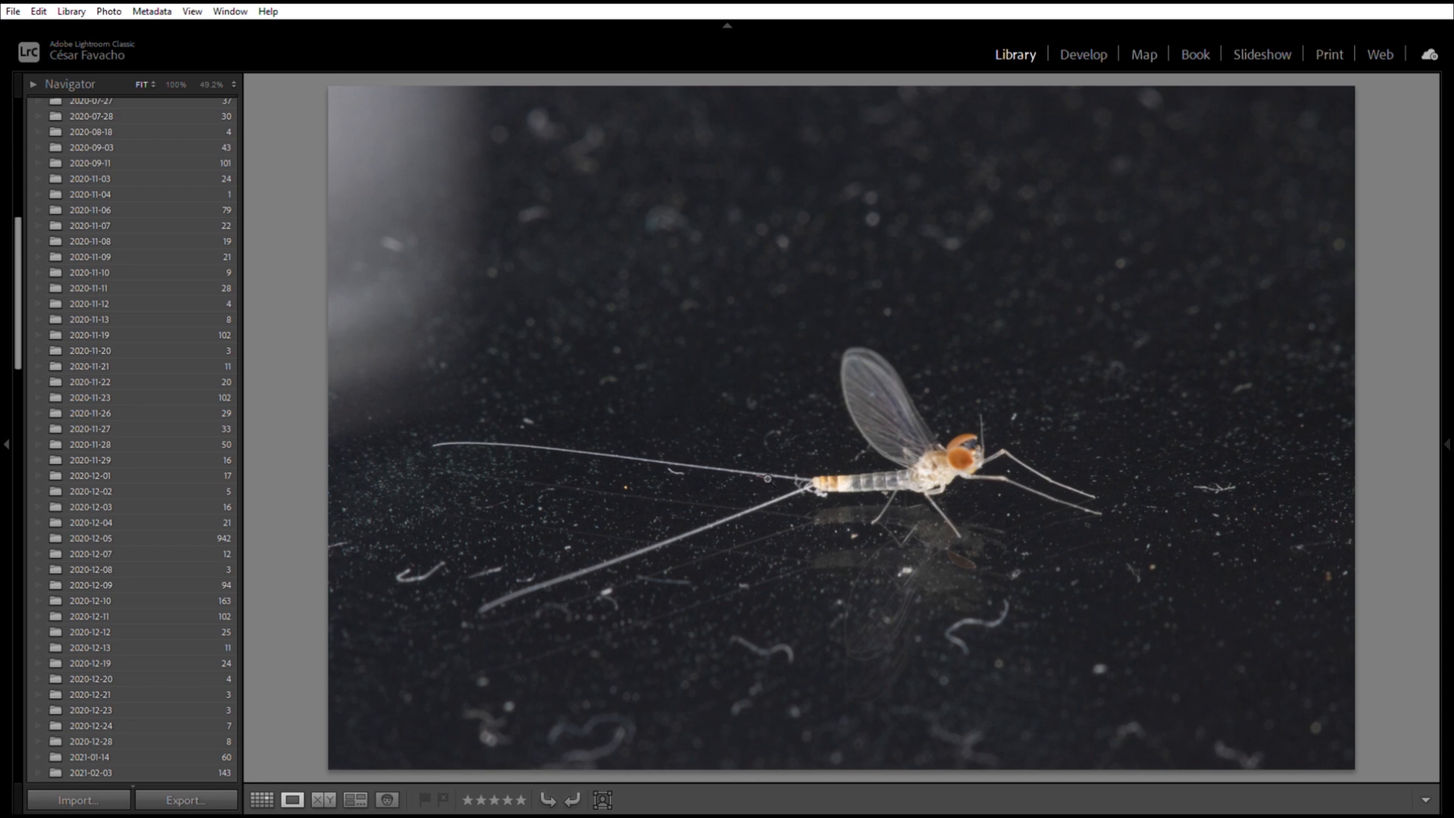
pyautogui.click(528, 522)
pyautogui.moveTo(995, 345); pyautogui.dragTo(379, 372)
pyautogui.moveTo(850, 332); pyautogui.dragTo(464, 487)
pyautogui.moveTo(1073, 448); pyautogui.dragTo(781, 502)
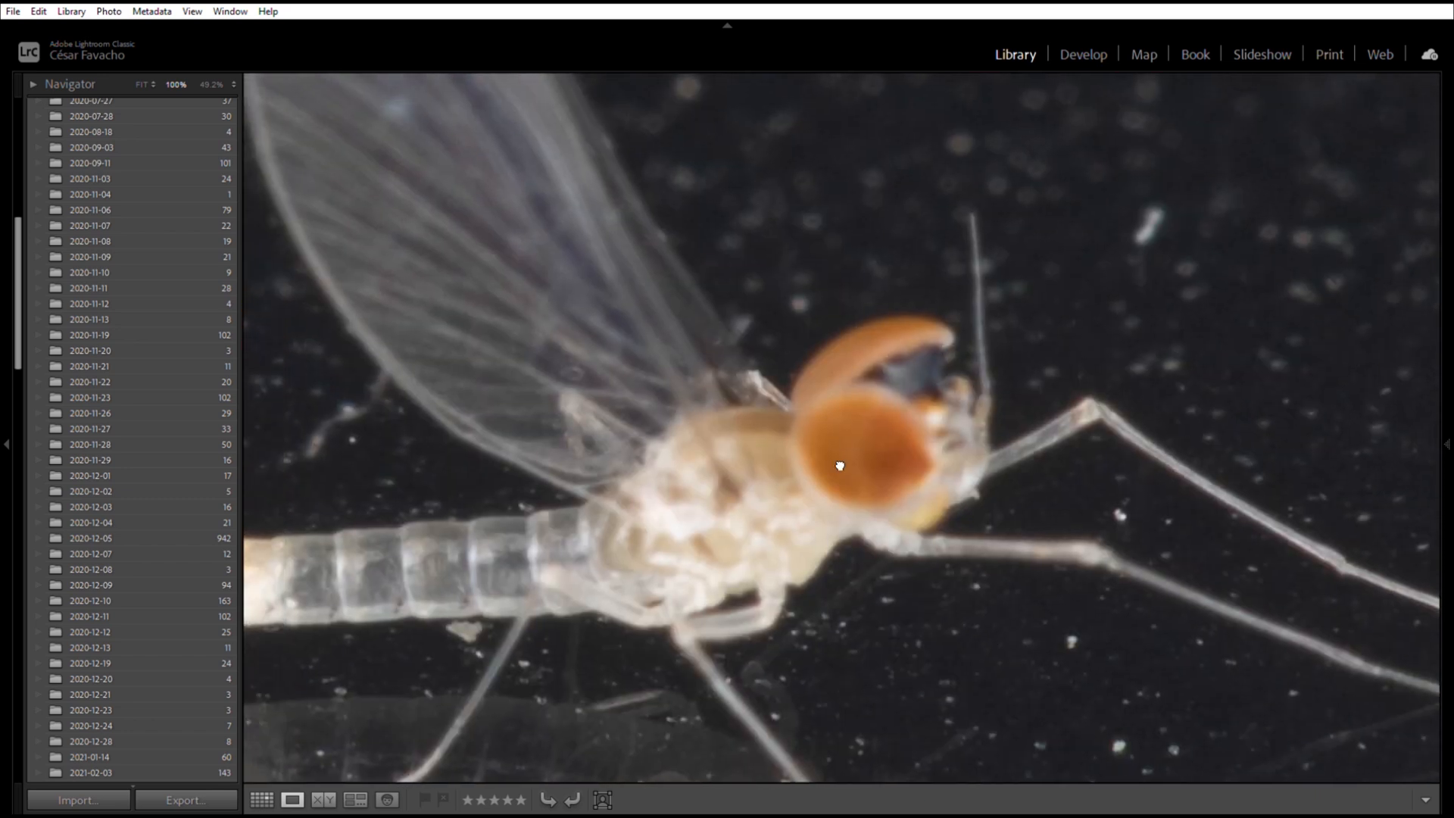
pyautogui.click(838, 461)
pyautogui.press('g')
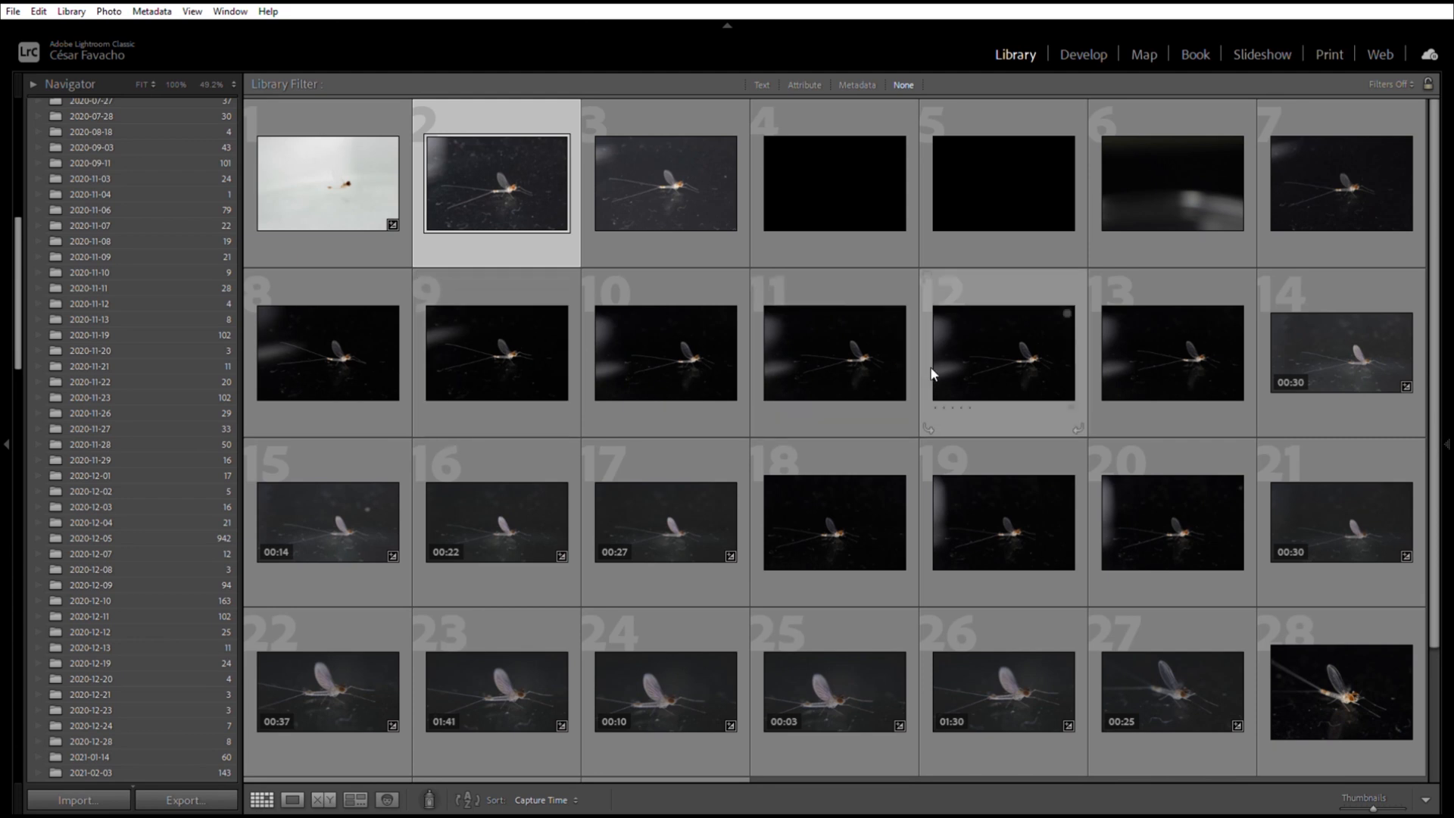
# Step: Compare dark-background photos 18 and 20, checking the mayfly's focus at 100% zoom
pyautogui.scroll(-1, 932, 373)
pyautogui.doubleClick(1224, 442)
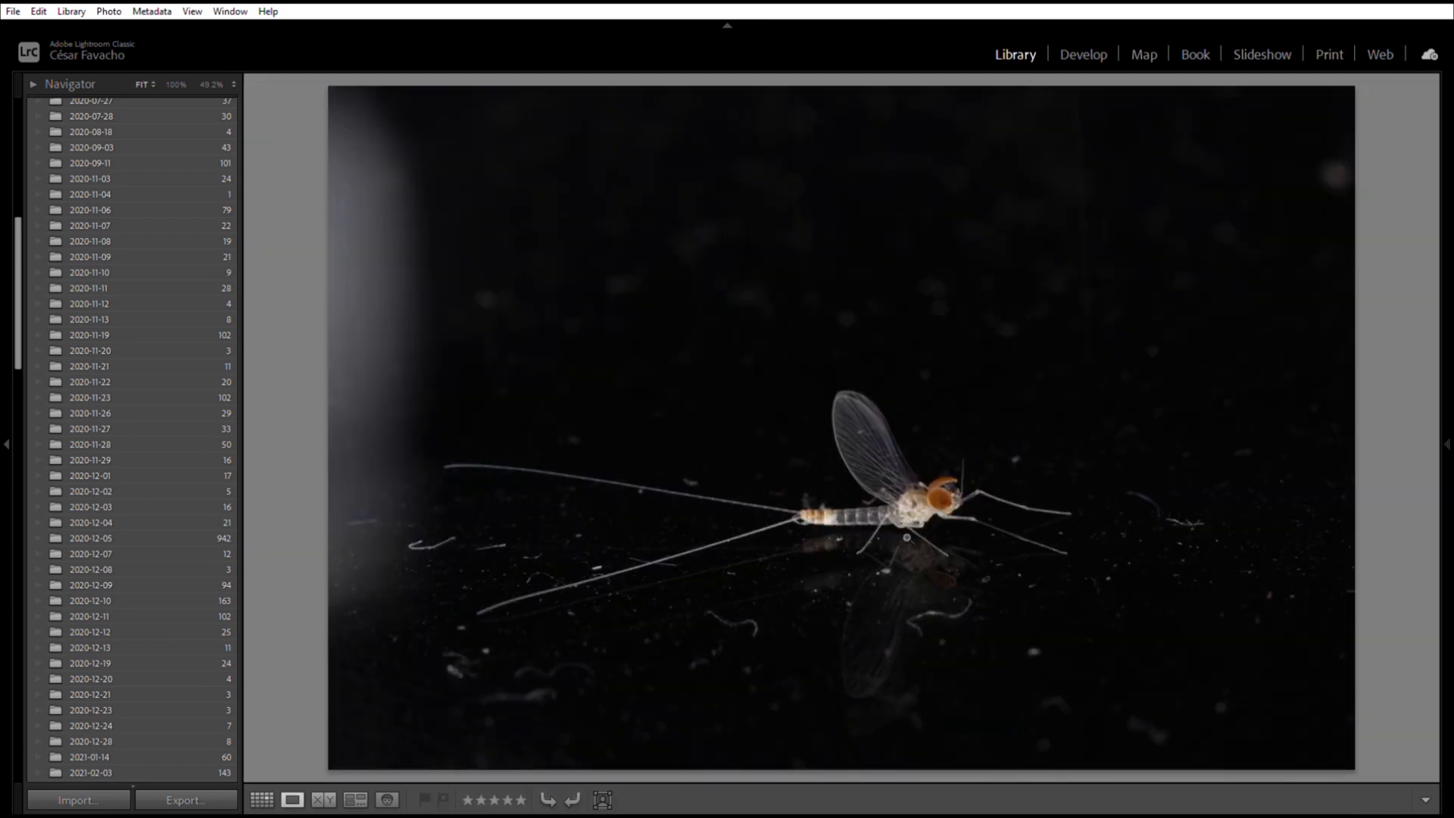
pyautogui.press('g')
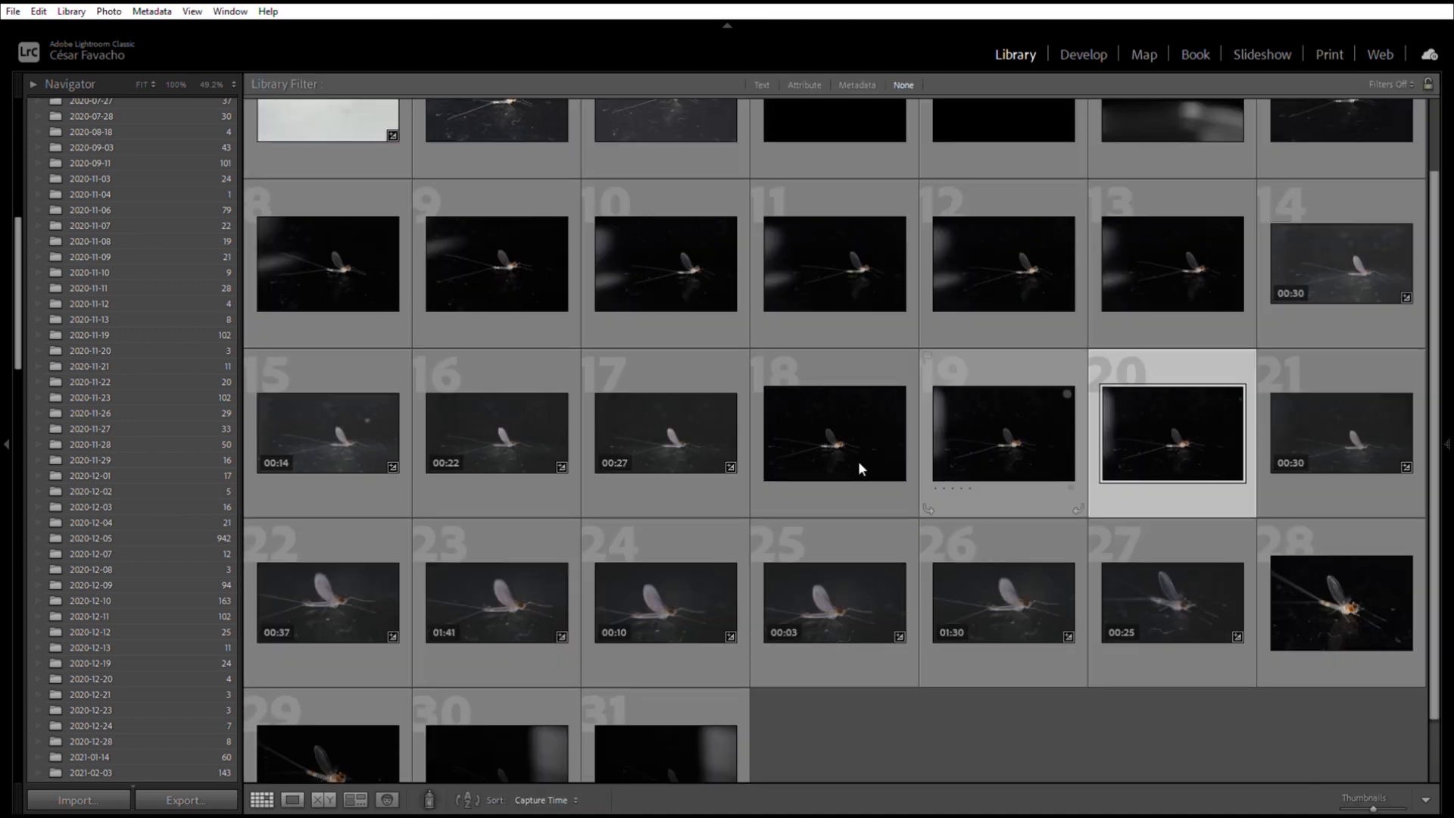
pyautogui.doubleClick(820, 427)
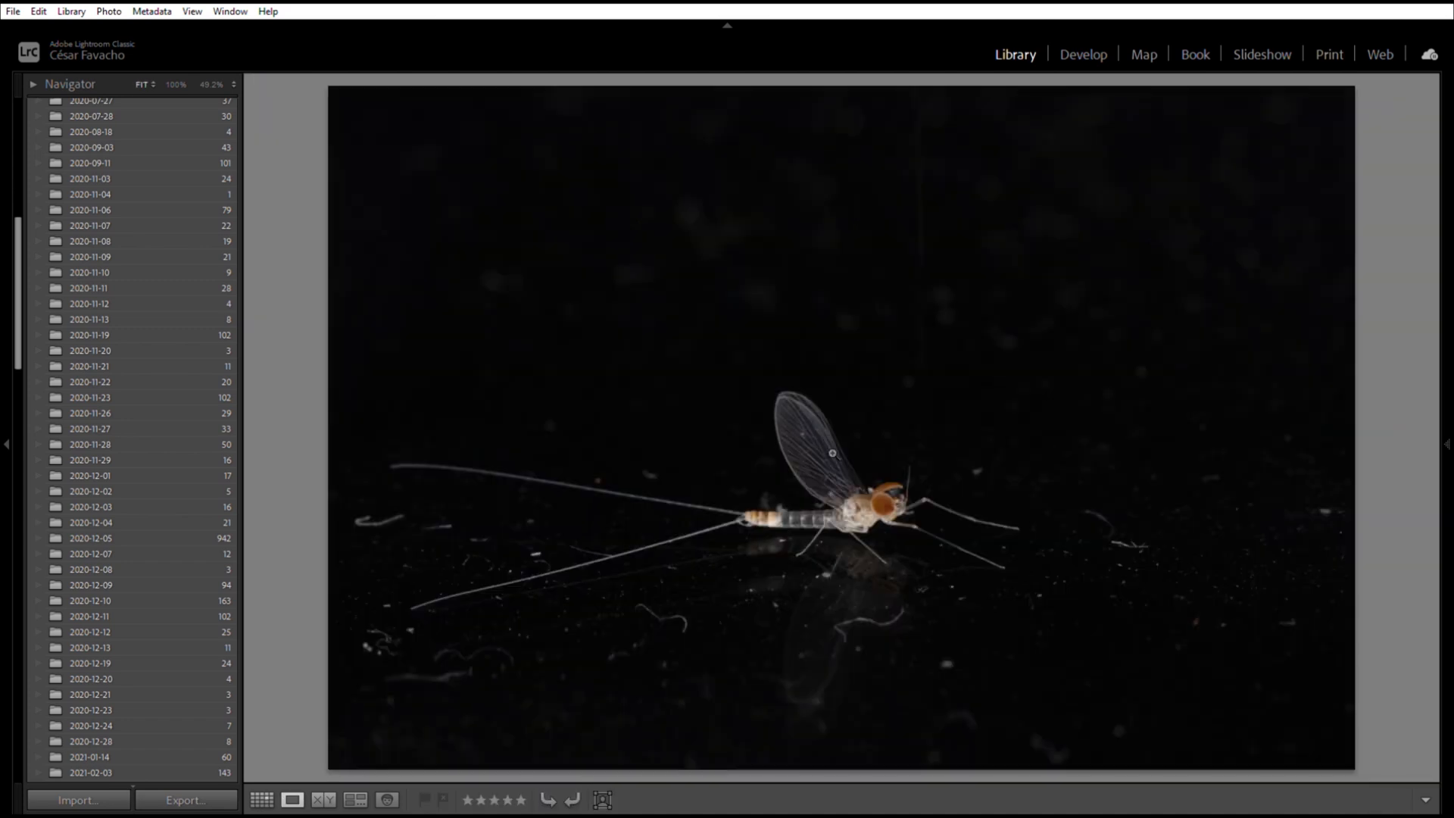
pyautogui.click(884, 538)
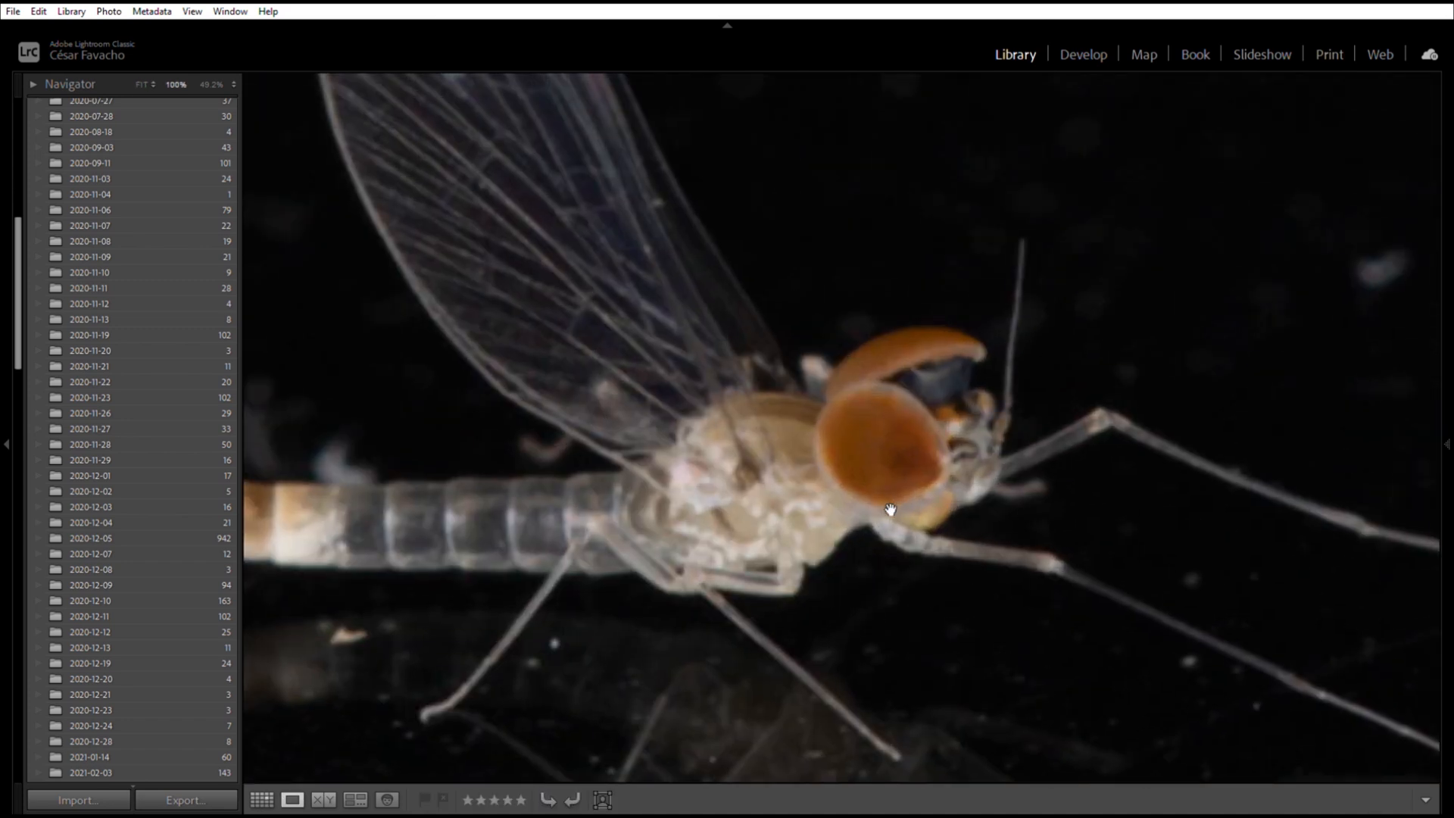
pyautogui.click(808, 492)
pyautogui.press('Right')
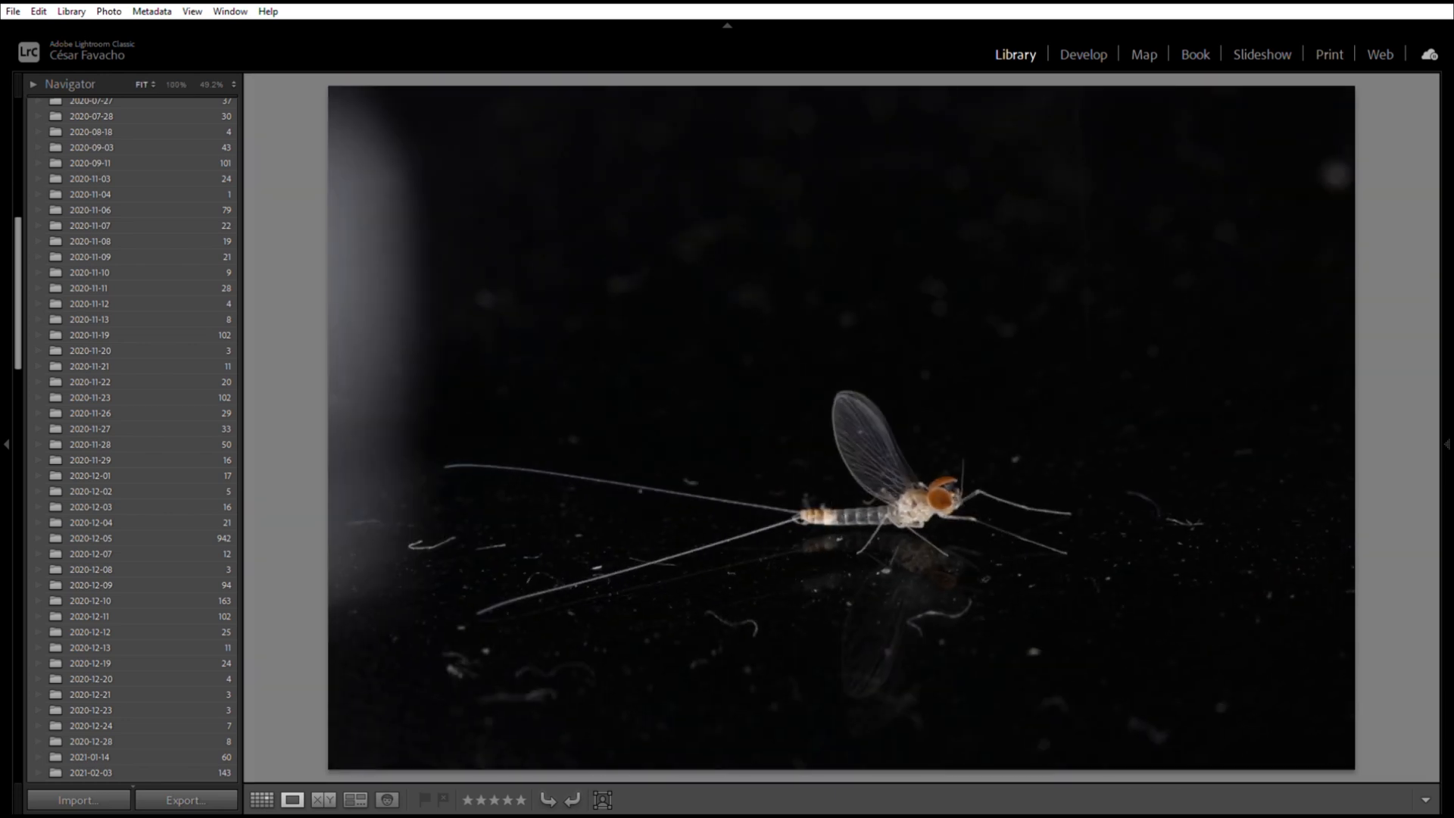
pyautogui.click(959, 499)
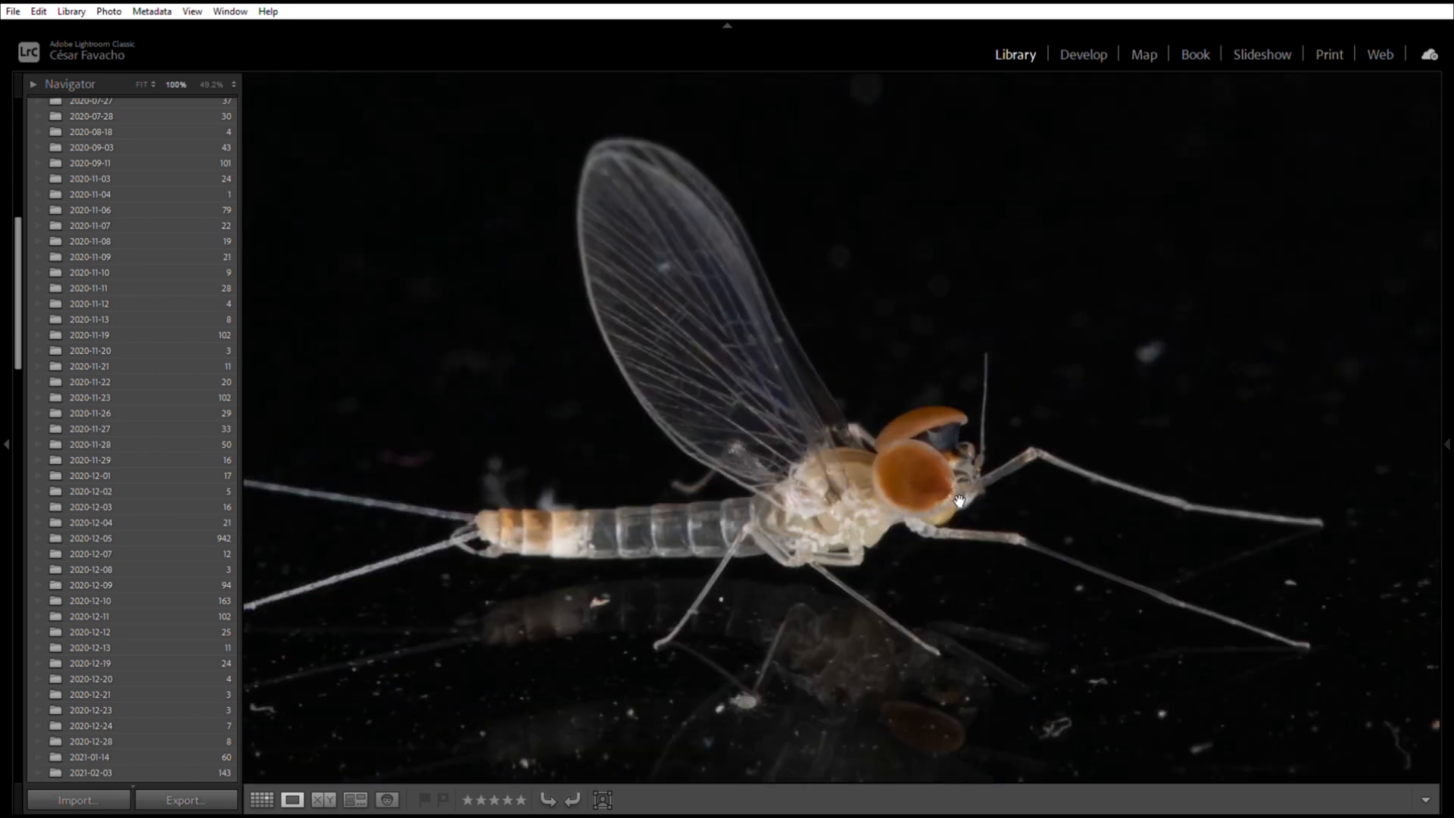
pyautogui.click(959, 498)
# Step: Start developing the chosen dark-background photo, setting Exposure to −0.35 and Contrast to −12
pyautogui.click(1093, 51)
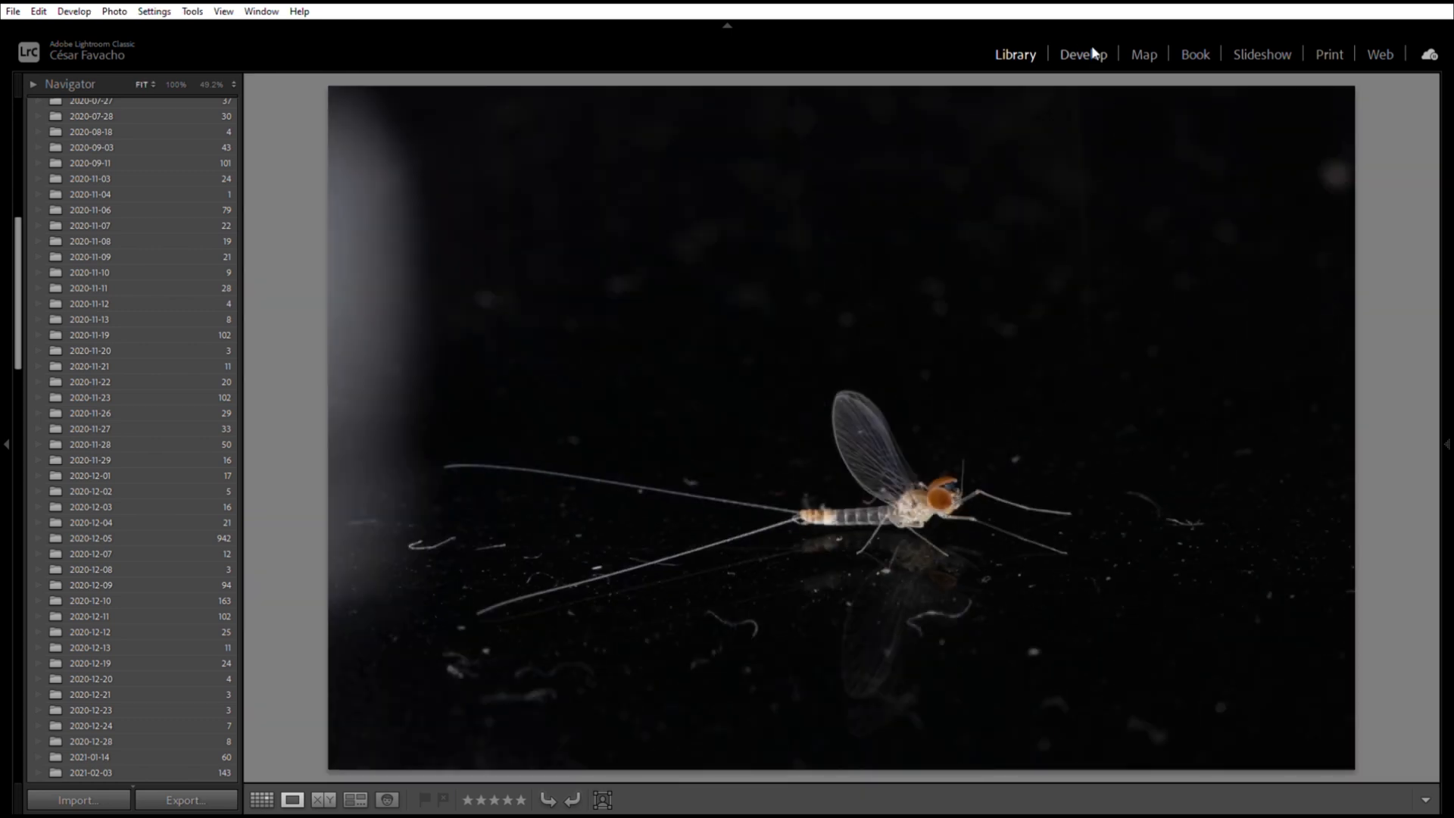
pyautogui.scroll(-3, 1330, 407)
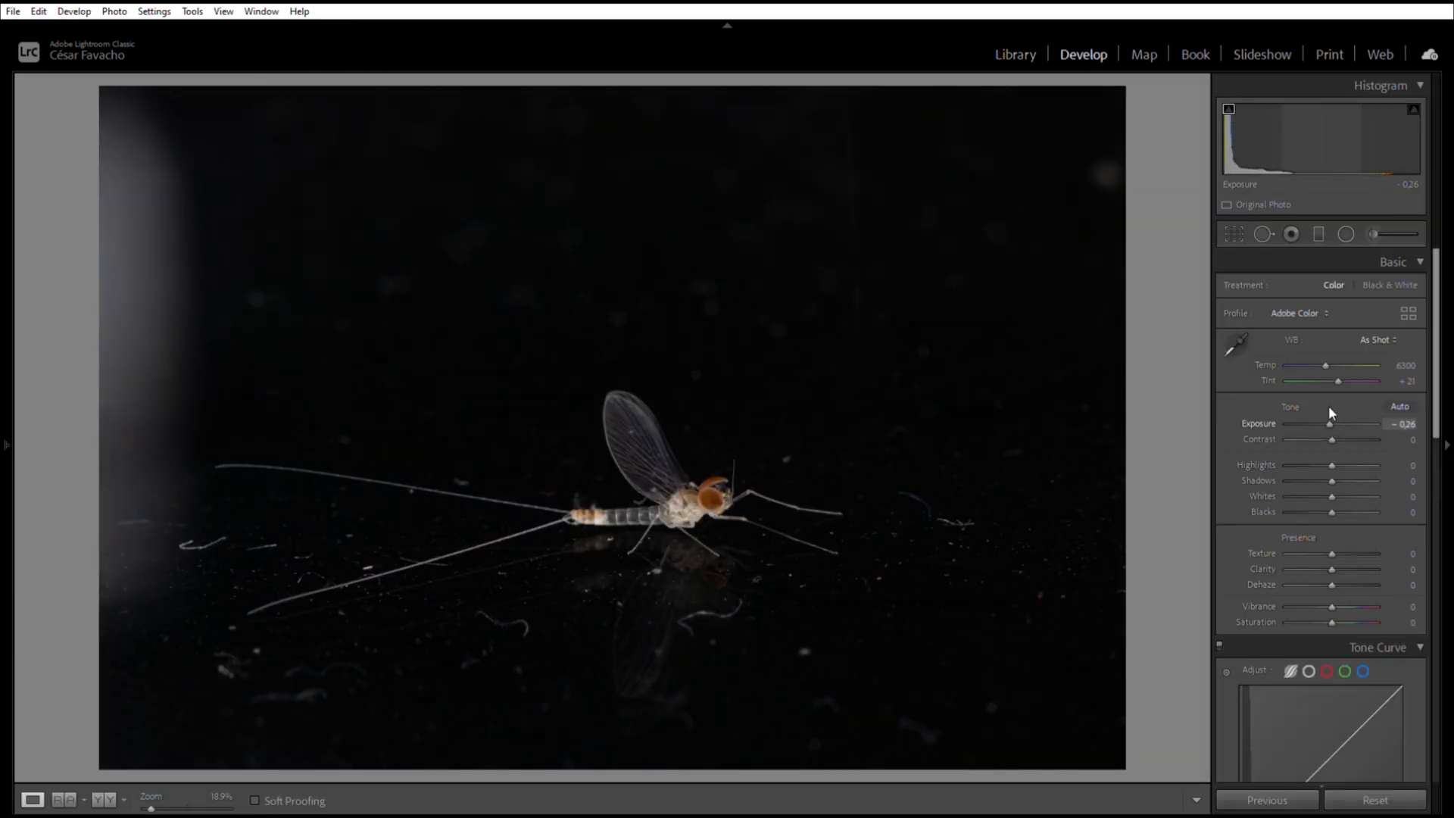
pyautogui.moveTo(1332, 437); pyautogui.dragTo(1325, 437)
pyautogui.scroll(2, 1324, 421)
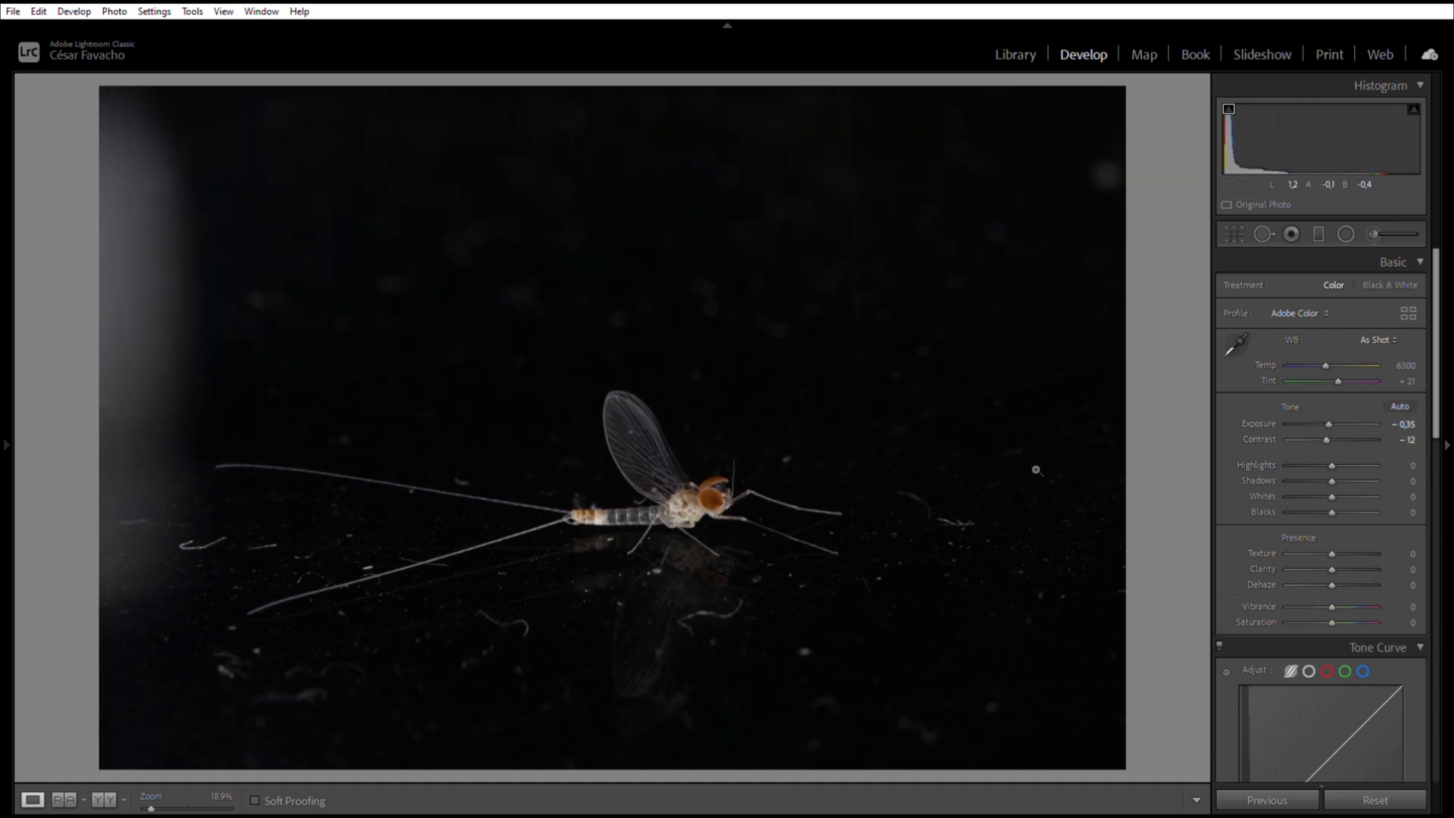
# Step: Raise the photo's Highlights to +19 and Shadows to +12
pyautogui.moveTo(1330, 448)
pyautogui.mouseDown()
pyautogui.moveTo(1307, 447)
pyautogui.moveTo(1334, 448)
pyautogui.mouseUp()
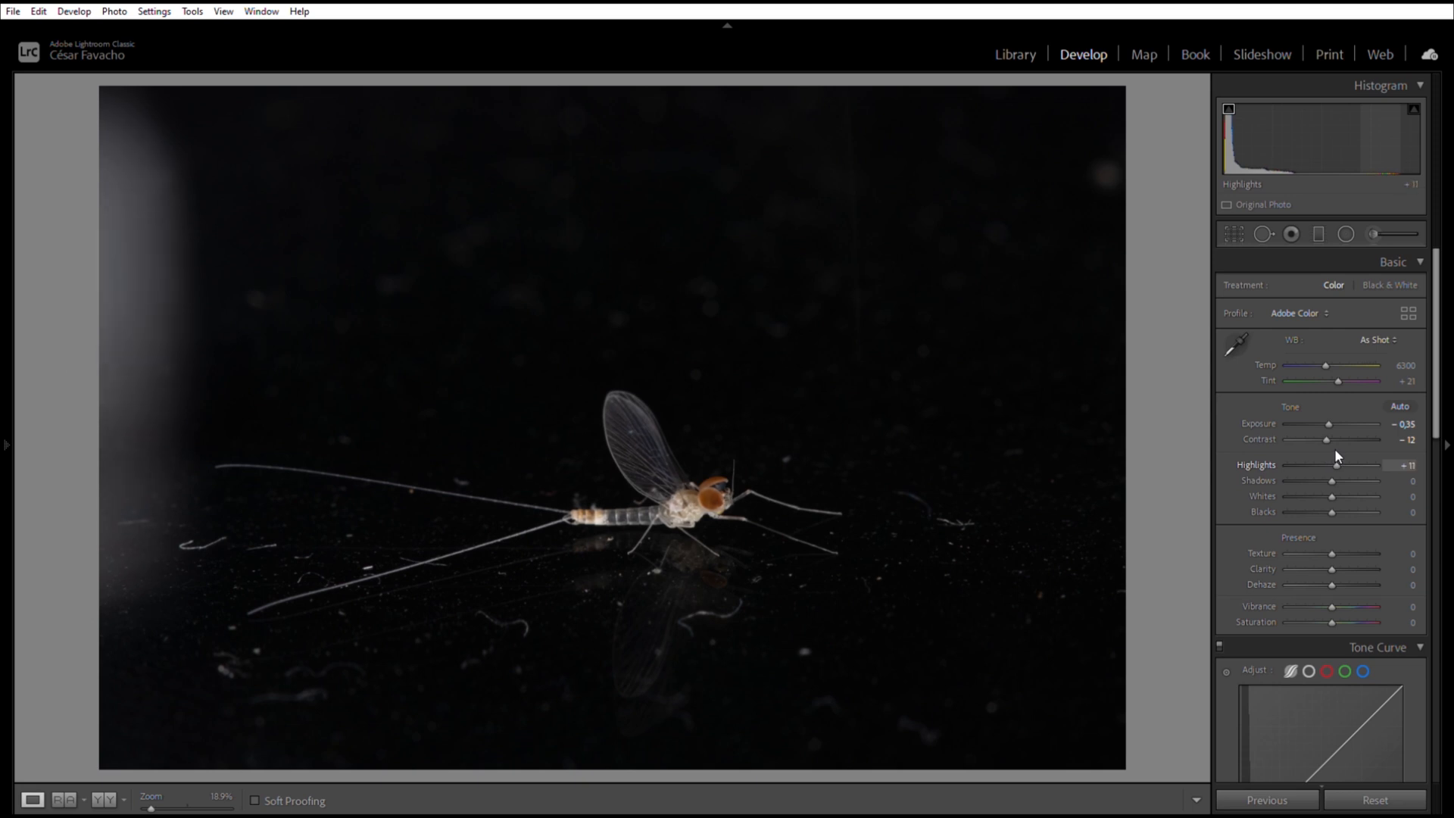
pyautogui.moveTo(1334, 448)
pyautogui.mouseDown()
pyautogui.moveTo(1356, 449)
pyautogui.moveTo(1335, 461)
pyautogui.mouseUp()
pyautogui.click(1341, 479)
pyautogui.moveTo(1341, 465); pyautogui.dragTo(1338, 469)
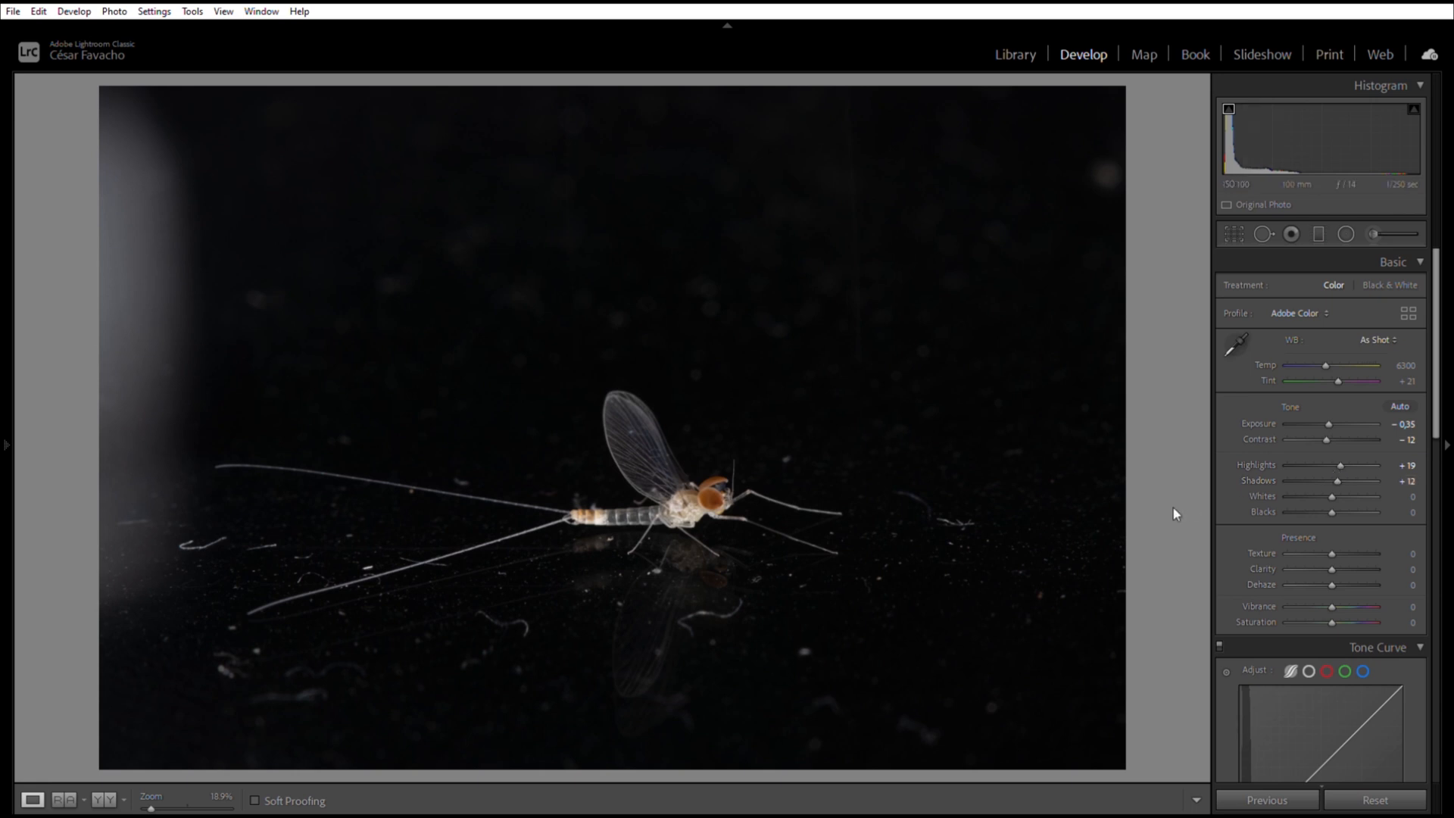
# Step: Set Whites to −9 and Blacks to −25, checking the background with the shadow clipping overlay
pyautogui.moveTo(1341, 482)
pyautogui.mouseDown()
pyautogui.moveTo(1316, 484)
pyautogui.moveTo(1352, 480)
pyautogui.moveTo(1324, 497)
pyautogui.mouseUp()
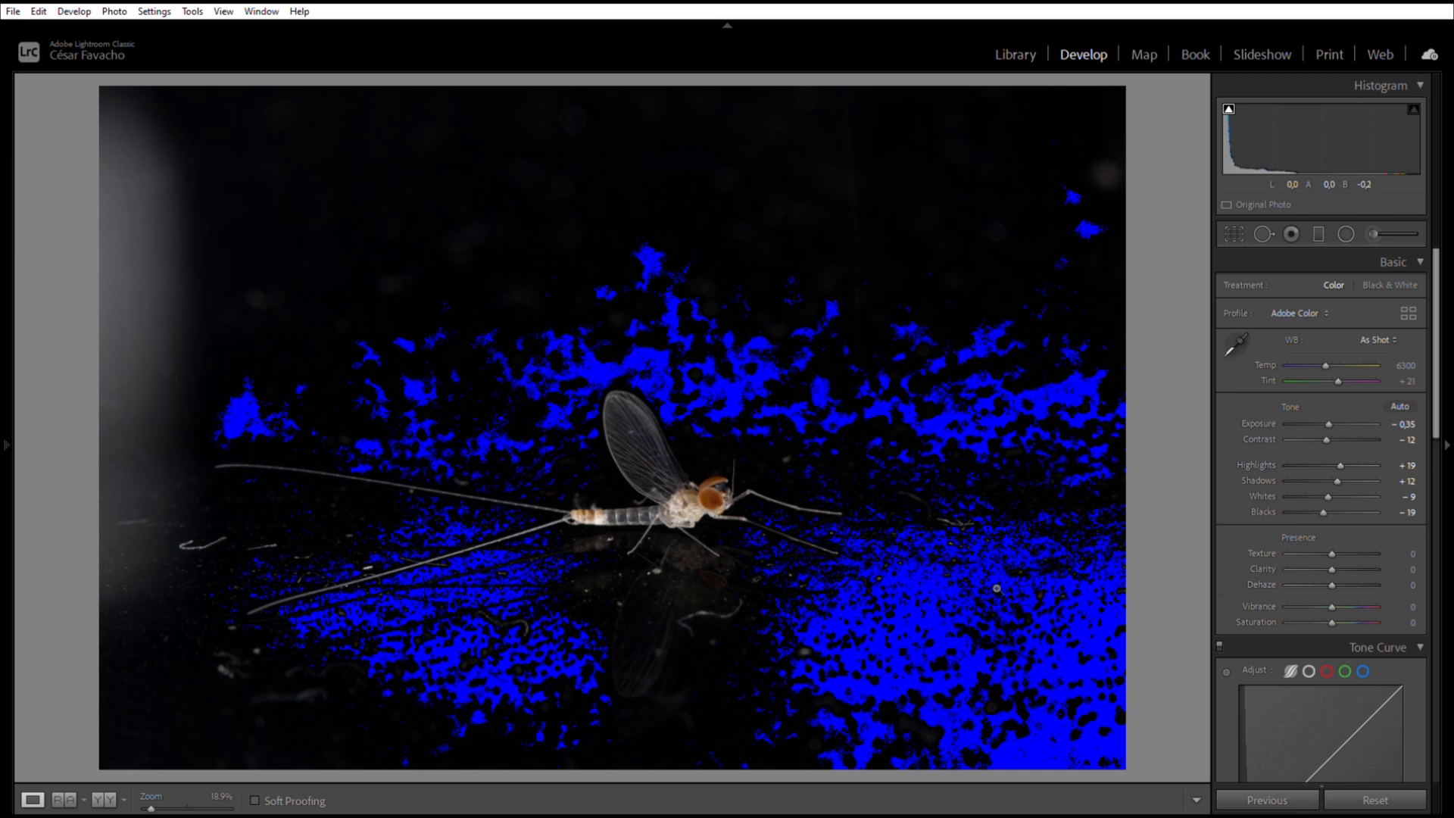
pyautogui.click(1229, 108)
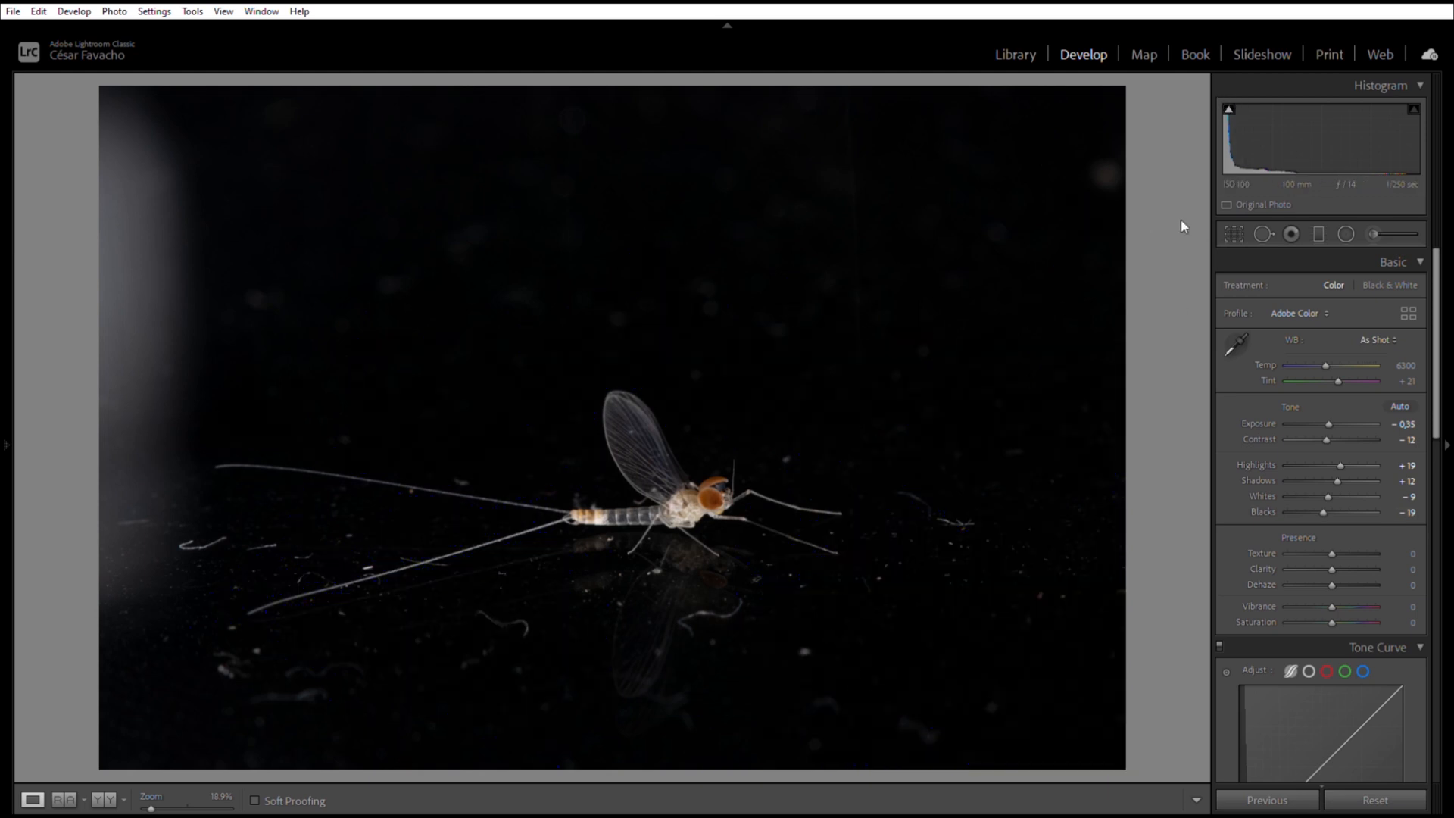
pyautogui.click(1228, 108)
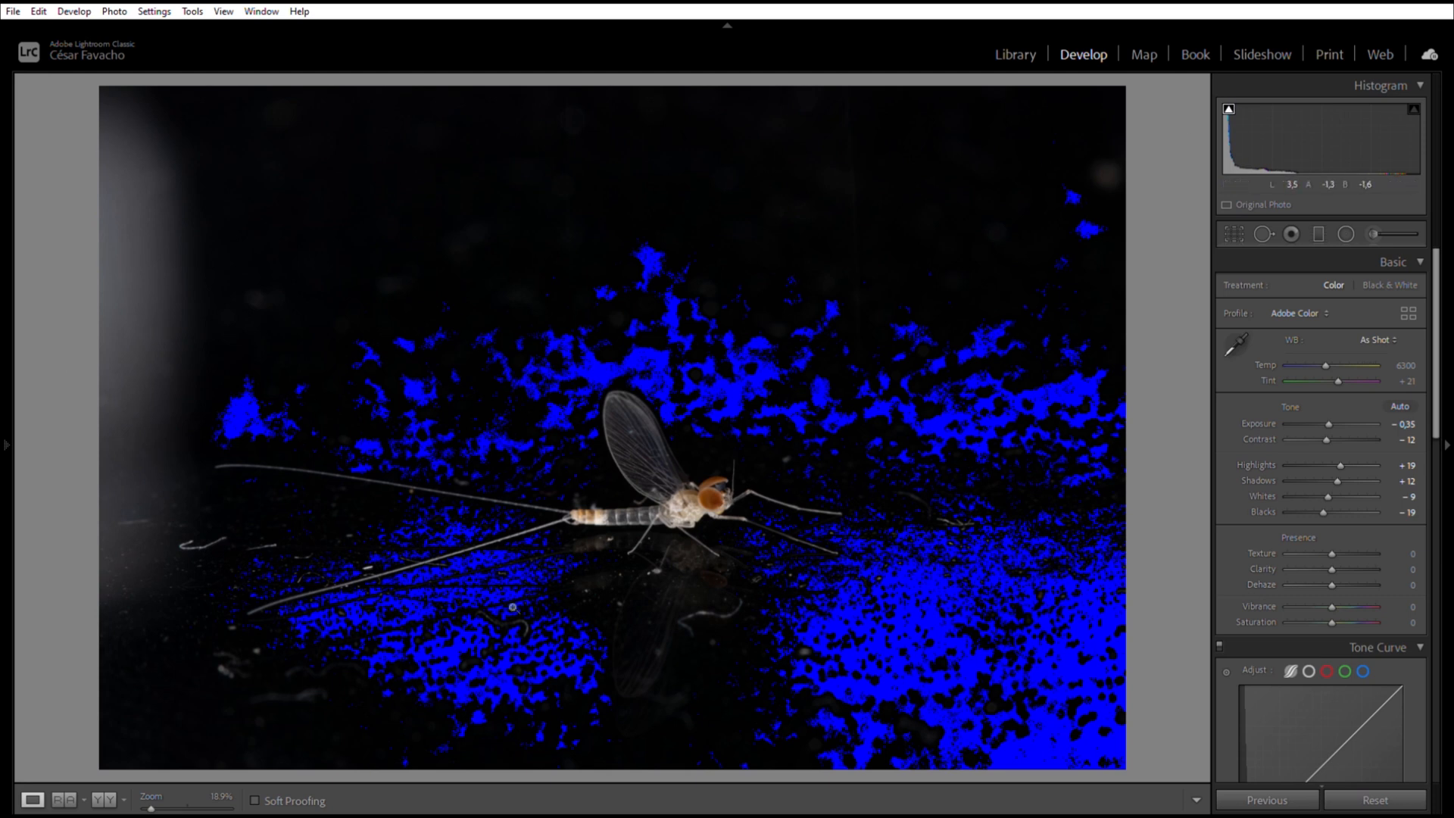
pyautogui.click(1229, 108)
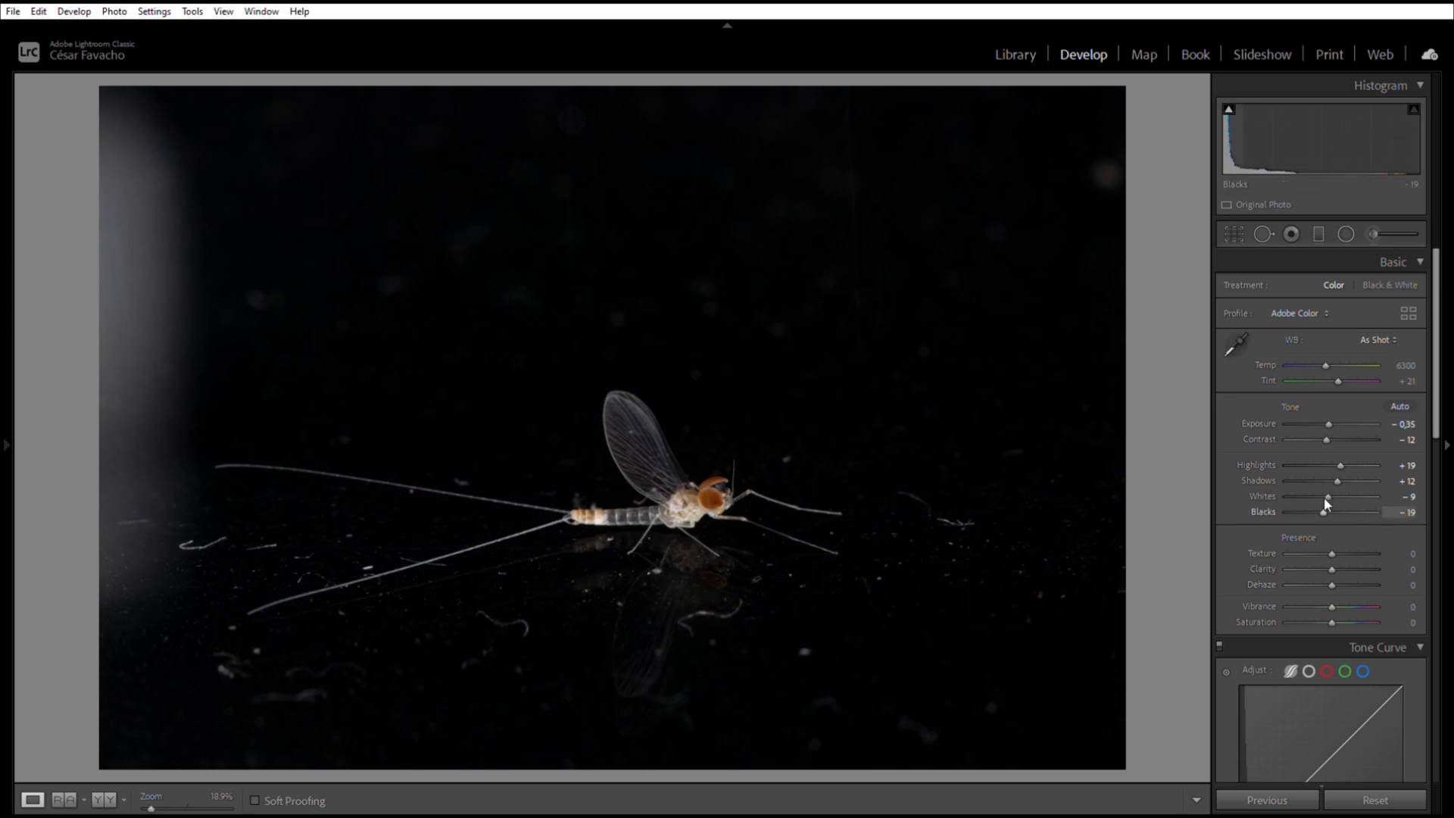
pyautogui.moveTo(1323, 497); pyautogui.dragTo(1320, 497)
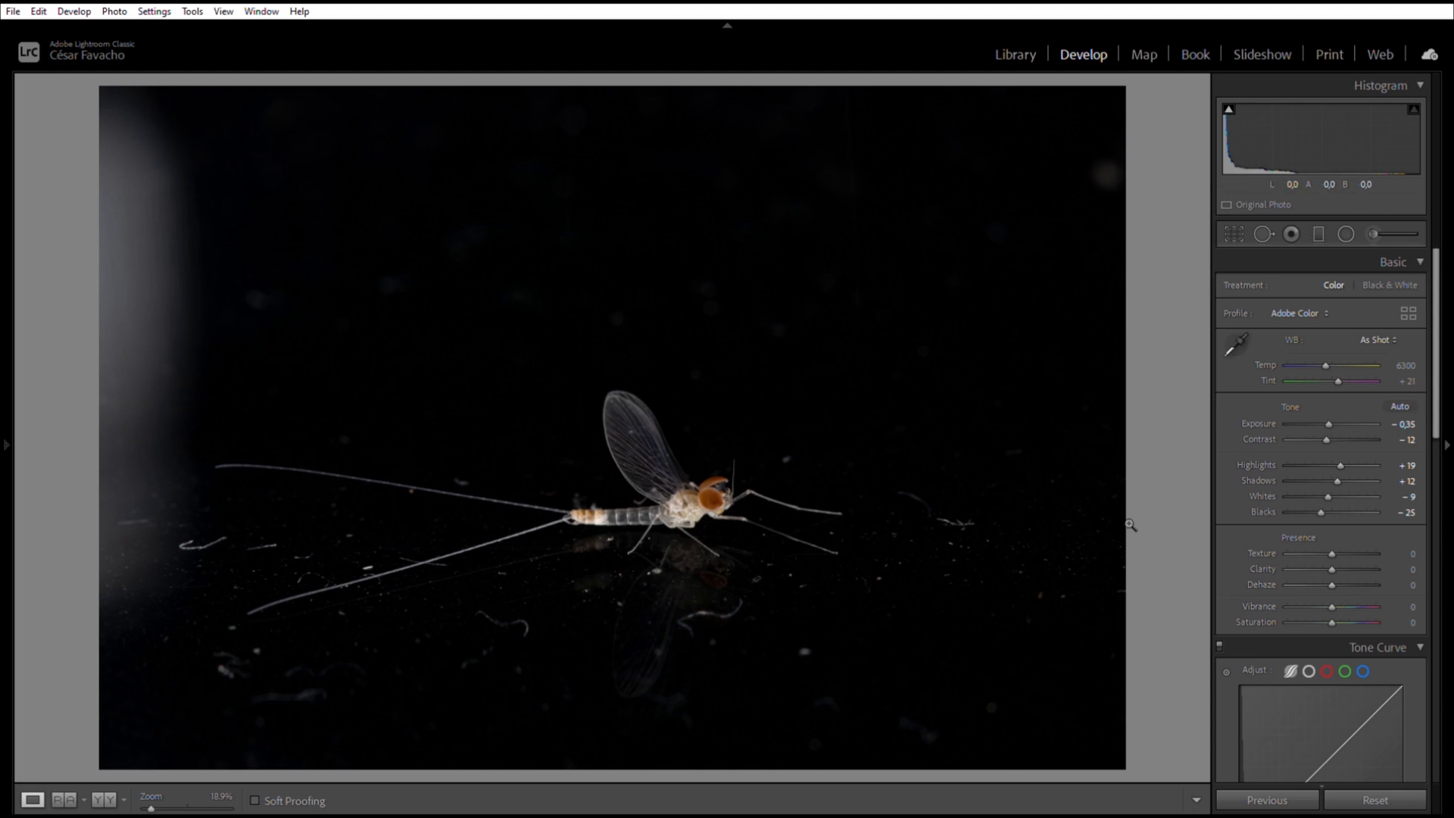
# Step: Set Texture to +5 and Clarity to −14 while viewing the mayfly at 100%
pyautogui.press('z')
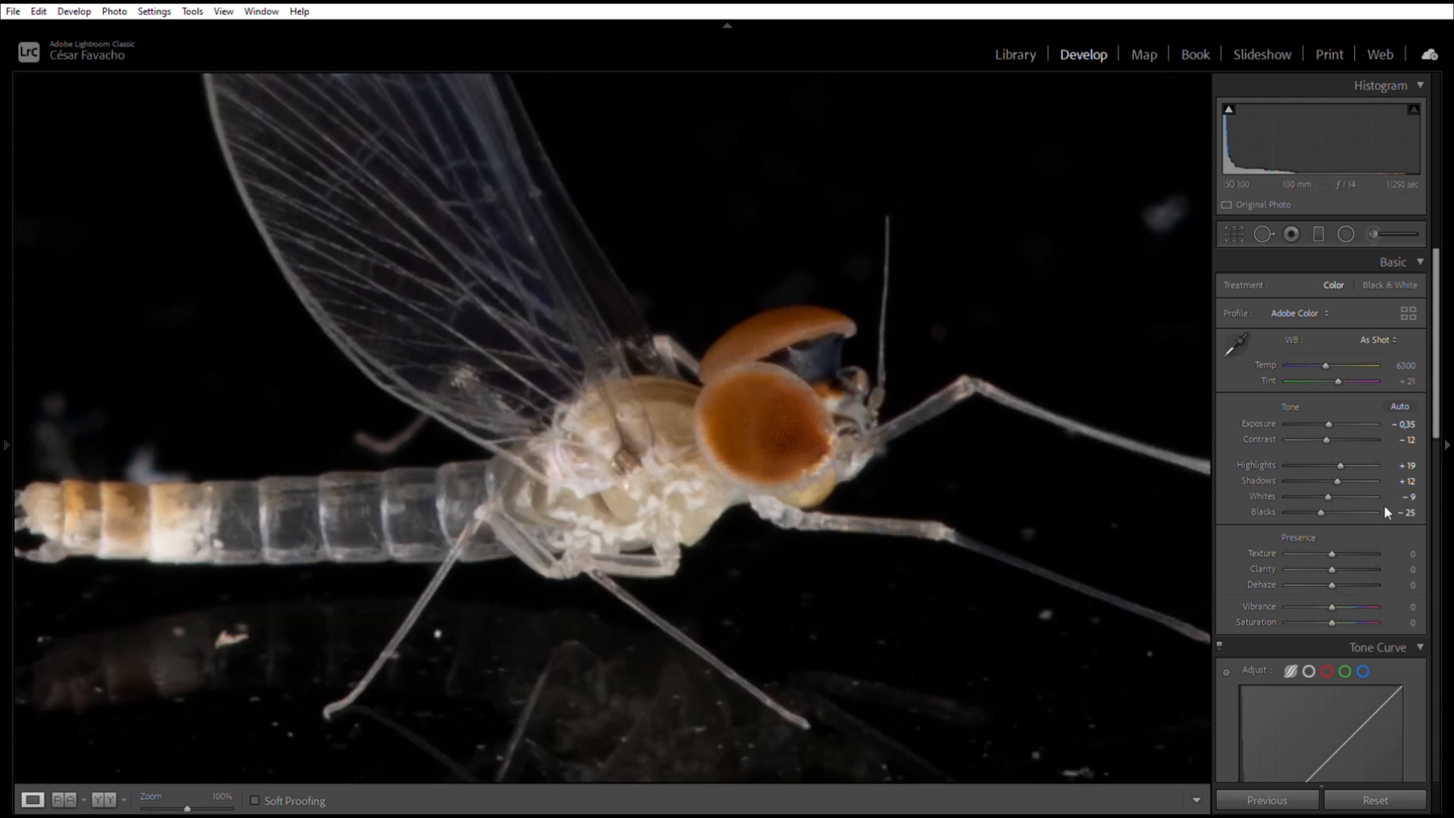
pyautogui.moveTo(1331, 542)
pyautogui.mouseDown()
pyautogui.moveTo(1350, 543)
pyautogui.moveTo(1330, 540)
pyautogui.moveTo(1343, 541)
pyautogui.moveTo(1327, 557)
pyautogui.mouseUp()
pyautogui.click(838, 502)
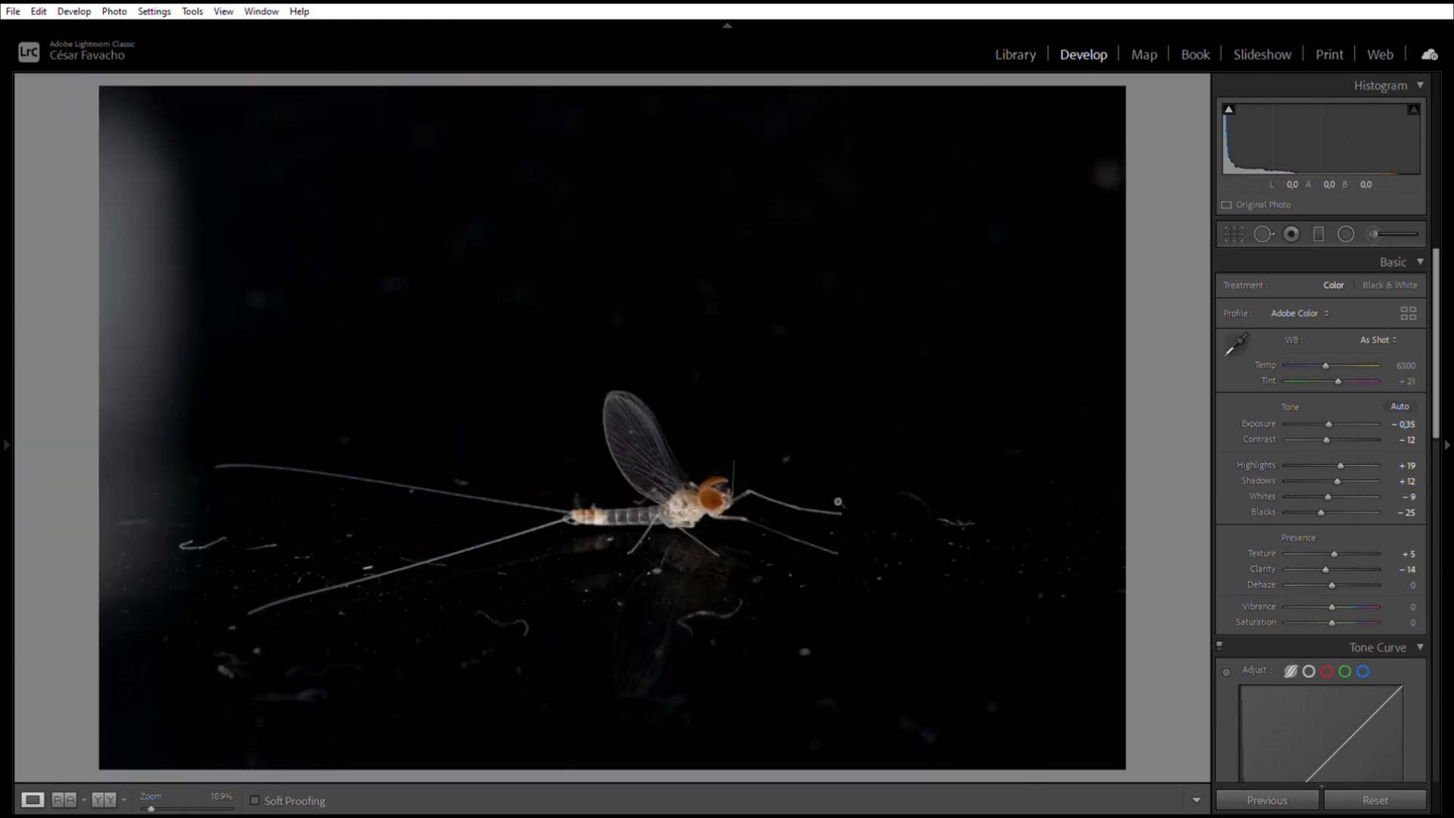
# Step: Adjust the tone curve regions to Highlights −13, Lights +8, Darks +8 and Shadows −5
pyautogui.scroll(-5, 1225, 517)
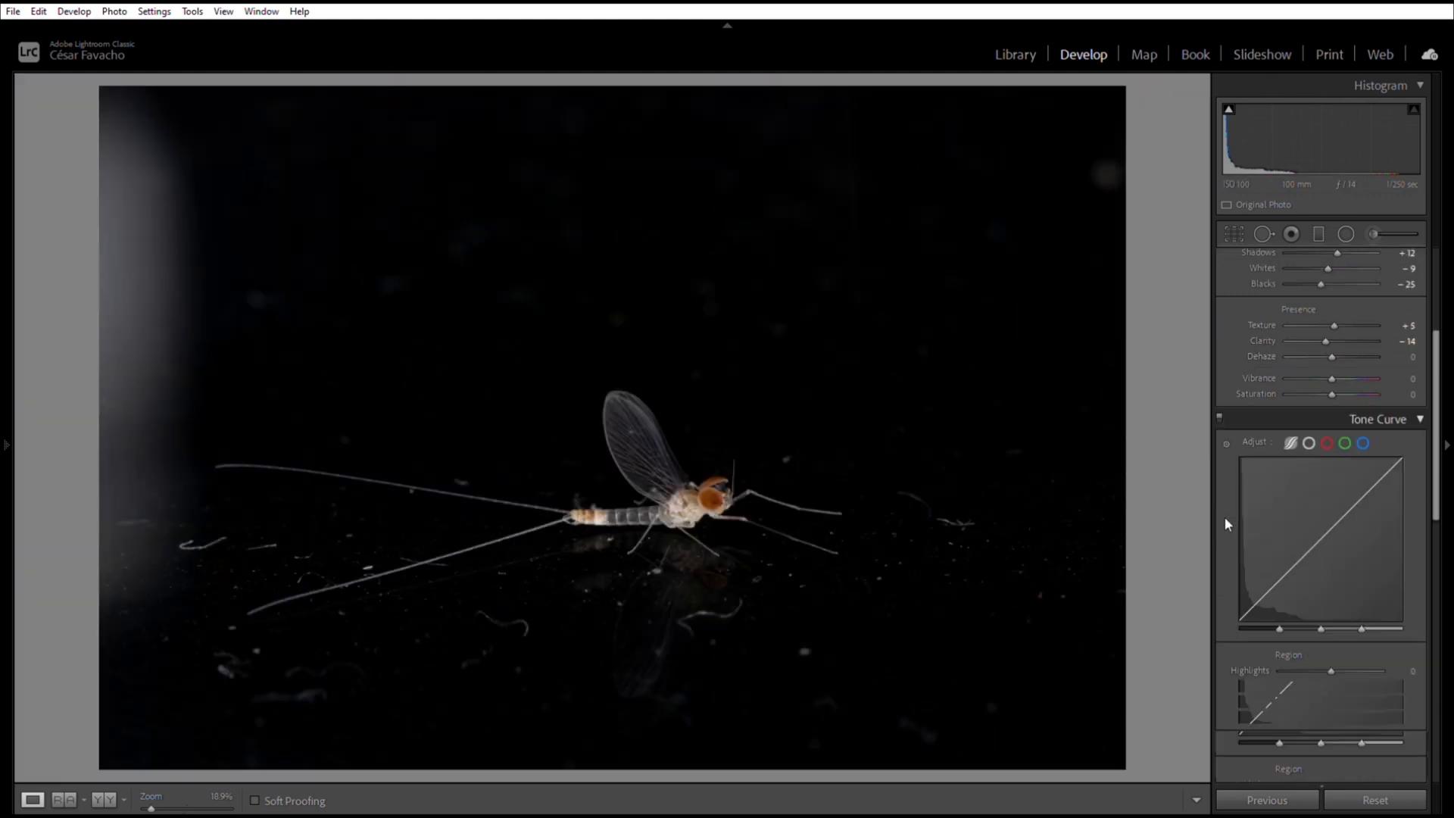
pyautogui.moveTo(1331, 440)
pyautogui.mouseDown()
pyautogui.moveTo(1321, 428)
pyautogui.moveTo(1337, 429)
pyautogui.moveTo(1315, 428)
pyautogui.moveTo(1345, 445)
pyautogui.moveTo(1321, 457)
pyautogui.moveTo(1334, 457)
pyautogui.moveTo(1329, 480)
pyautogui.mouseUp()
pyautogui.click(712, 482)
pyautogui.click(970, 416)
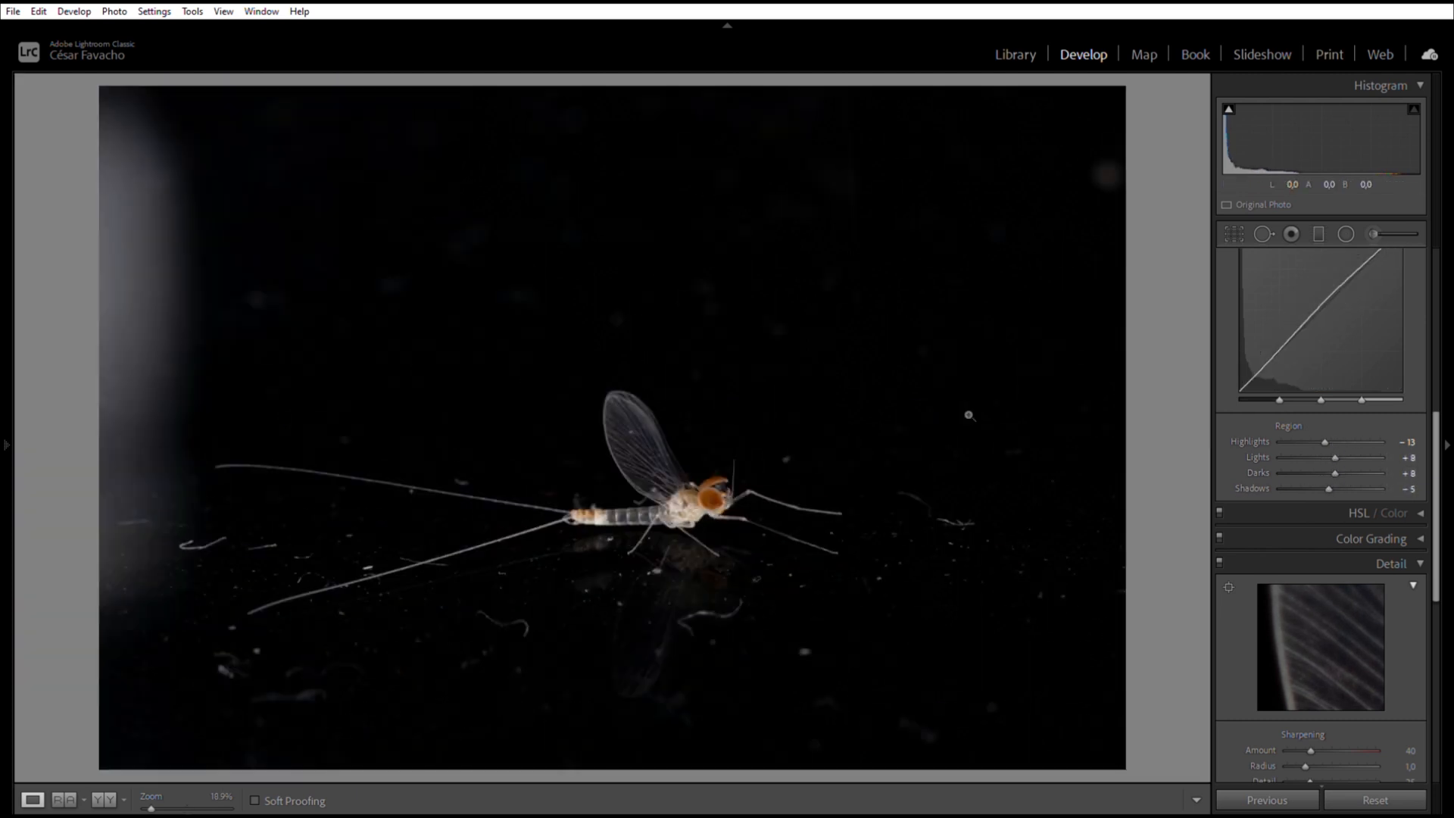
# Step: Set the sharpening Amount to 46 and Radius to 1.1, with Luminance noise reduction at 3
pyautogui.scroll(-3, 1249, 696)
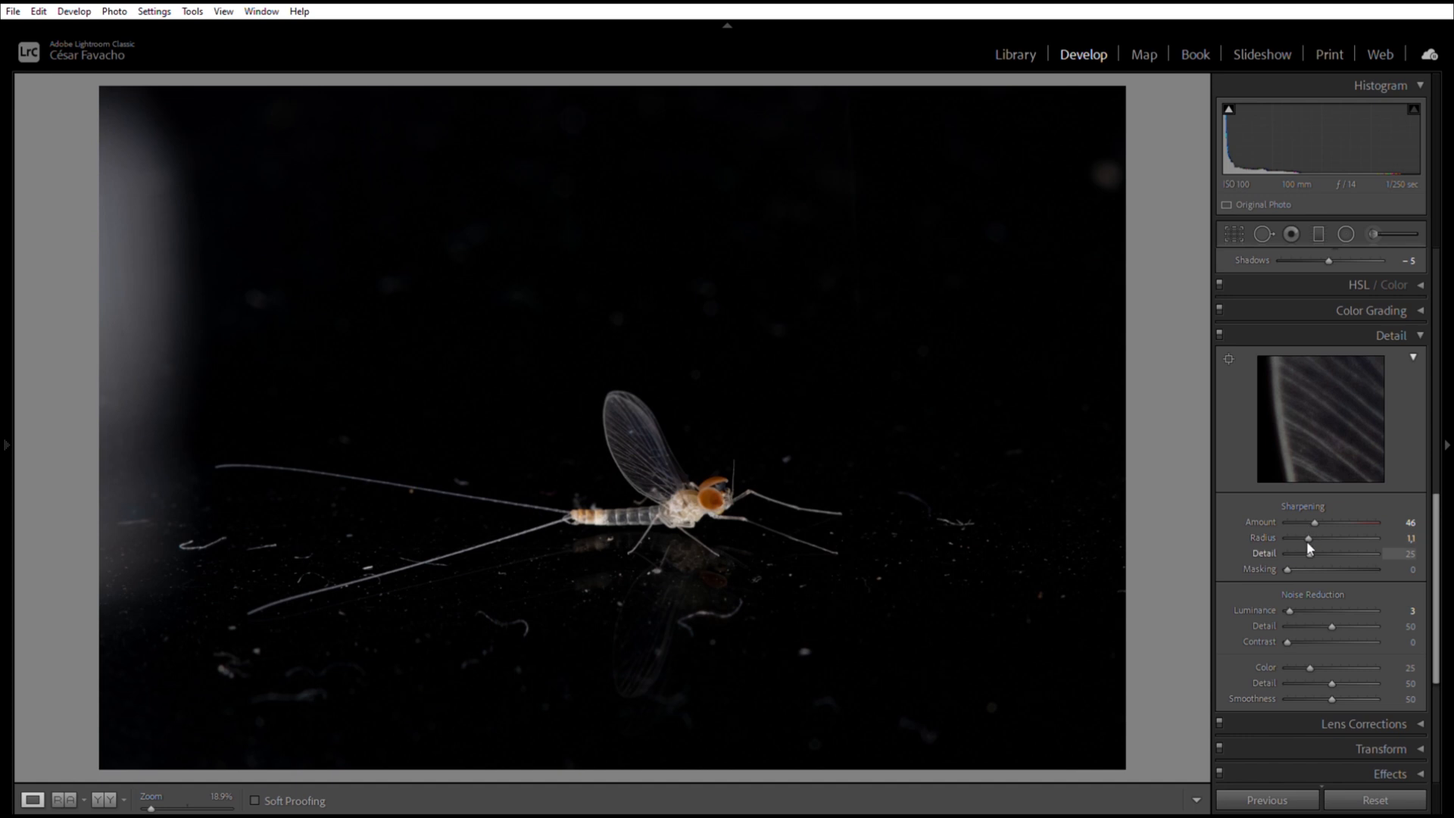
pyautogui.scroll(5, 1229, 489)
pyautogui.scroll(5, 1229, 488)
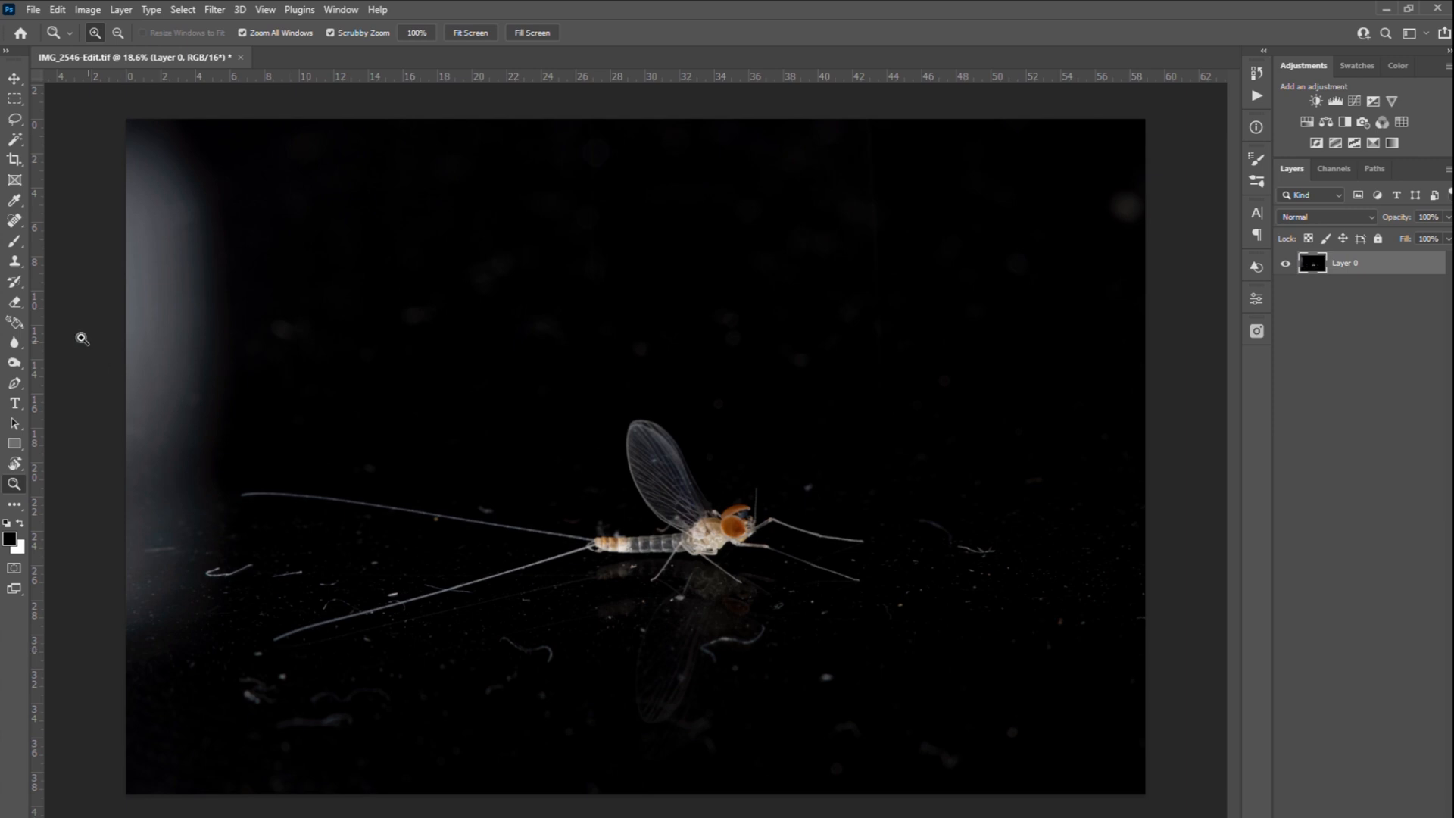
# Step: In Photoshop, outline the mayfly with the Lasso, mask Layer 0 to that selection, and compare the image with the mask off and on
pyautogui.click(15, 119)
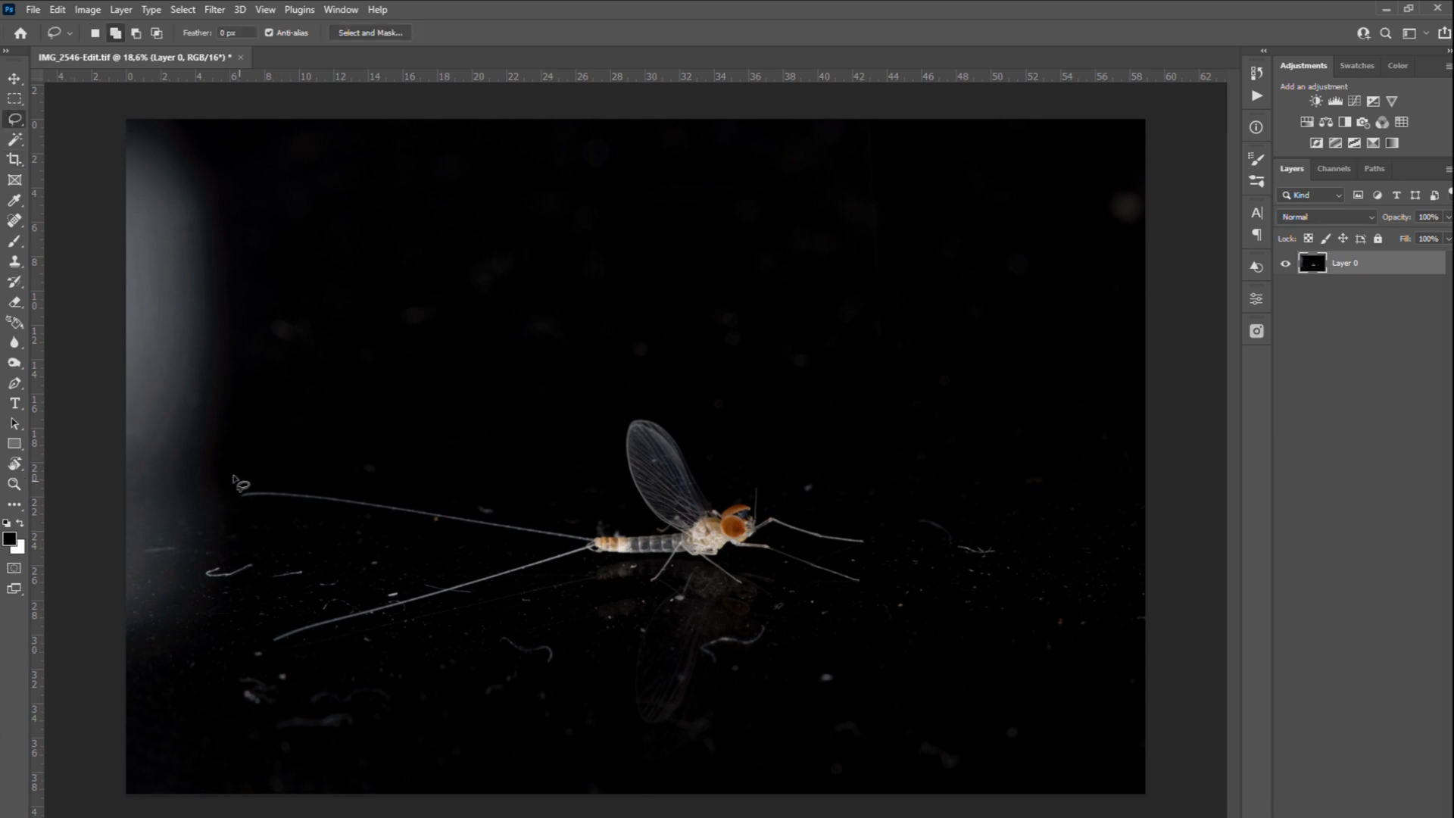
pyautogui.moveTo(238, 488)
pyautogui.mouseDown()
pyautogui.moveTo(641, 521)
pyautogui.moveTo(612, 458)
pyautogui.moveTo(617, 407)
pyautogui.moveTo(632, 400)
pyautogui.moveTo(654, 406)
pyautogui.moveTo(715, 487)
pyautogui.moveTo(736, 495)
pyautogui.moveTo(751, 478)
pyautogui.moveTo(769, 509)
pyautogui.moveTo(867, 538)
pyautogui.moveTo(771, 534)
pyautogui.moveTo(866, 581)
pyautogui.moveTo(734, 558)
pyautogui.moveTo(747, 587)
pyautogui.moveTo(689, 565)
pyautogui.moveTo(655, 587)
pyautogui.moveTo(639, 579)
pyautogui.moveTo(648, 560)
pyautogui.moveTo(588, 556)
pyautogui.moveTo(267, 649)
pyautogui.moveTo(283, 620)
pyautogui.moveTo(547, 544)
pyautogui.moveTo(240, 488)
pyautogui.mouseUp()
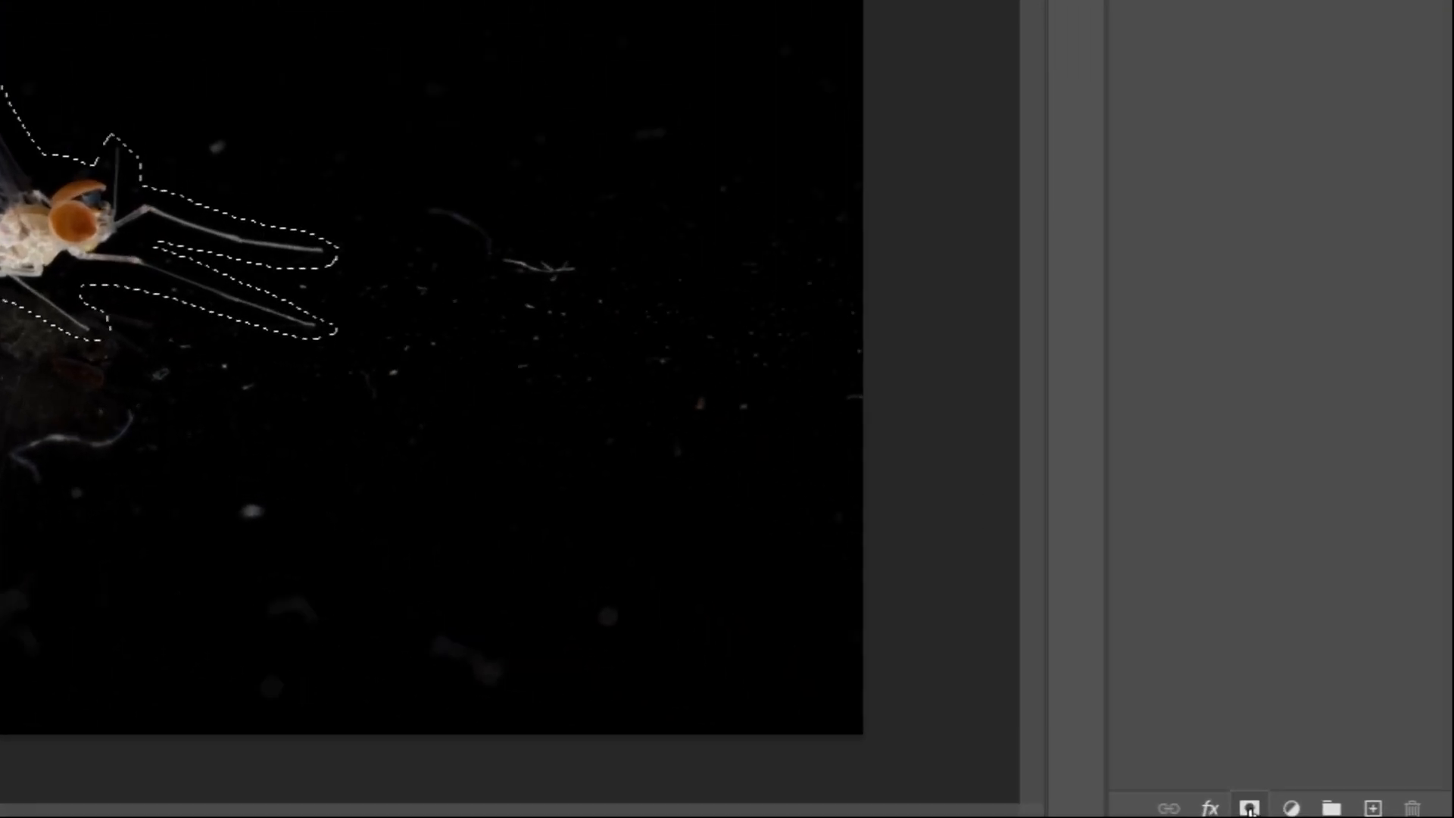
pyautogui.click(1342, 817)
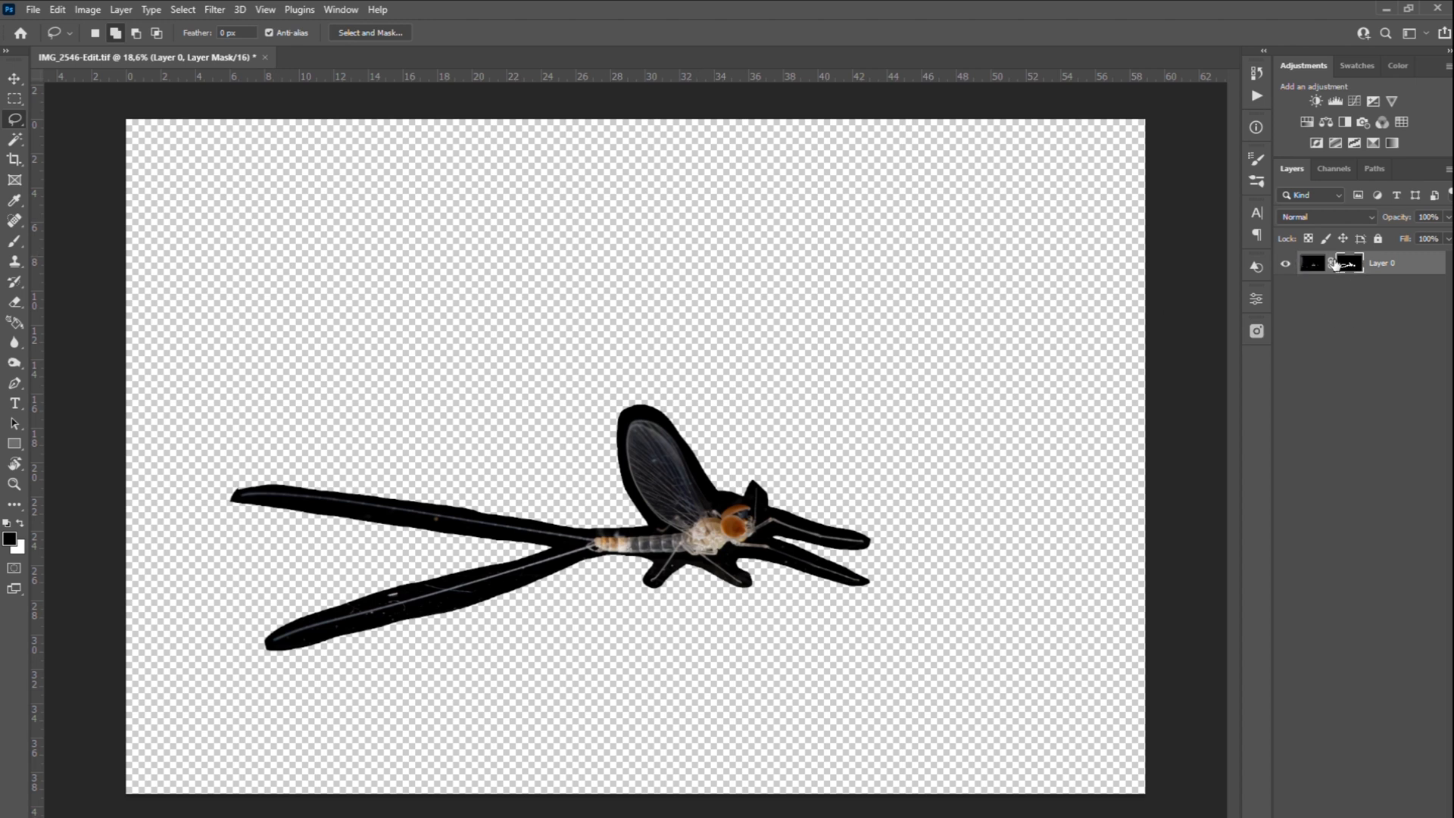
pyautogui.keyDown('shift'); pyautogui.click(1349, 266); pyautogui.keyUp('shift')
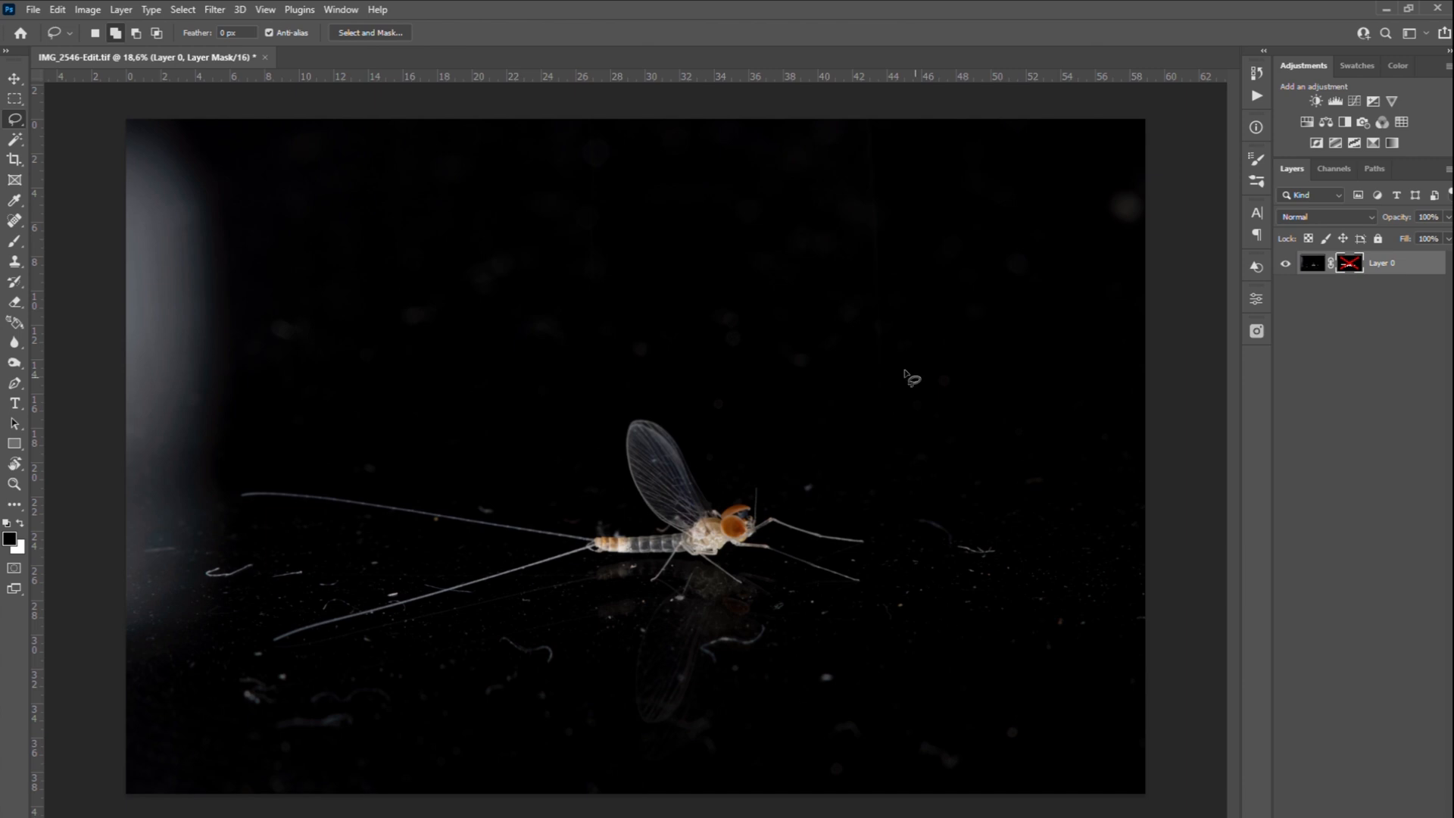
pyautogui.keyDown('shift'); pyautogui.click(1349, 263); pyautogui.keyUp('shift')
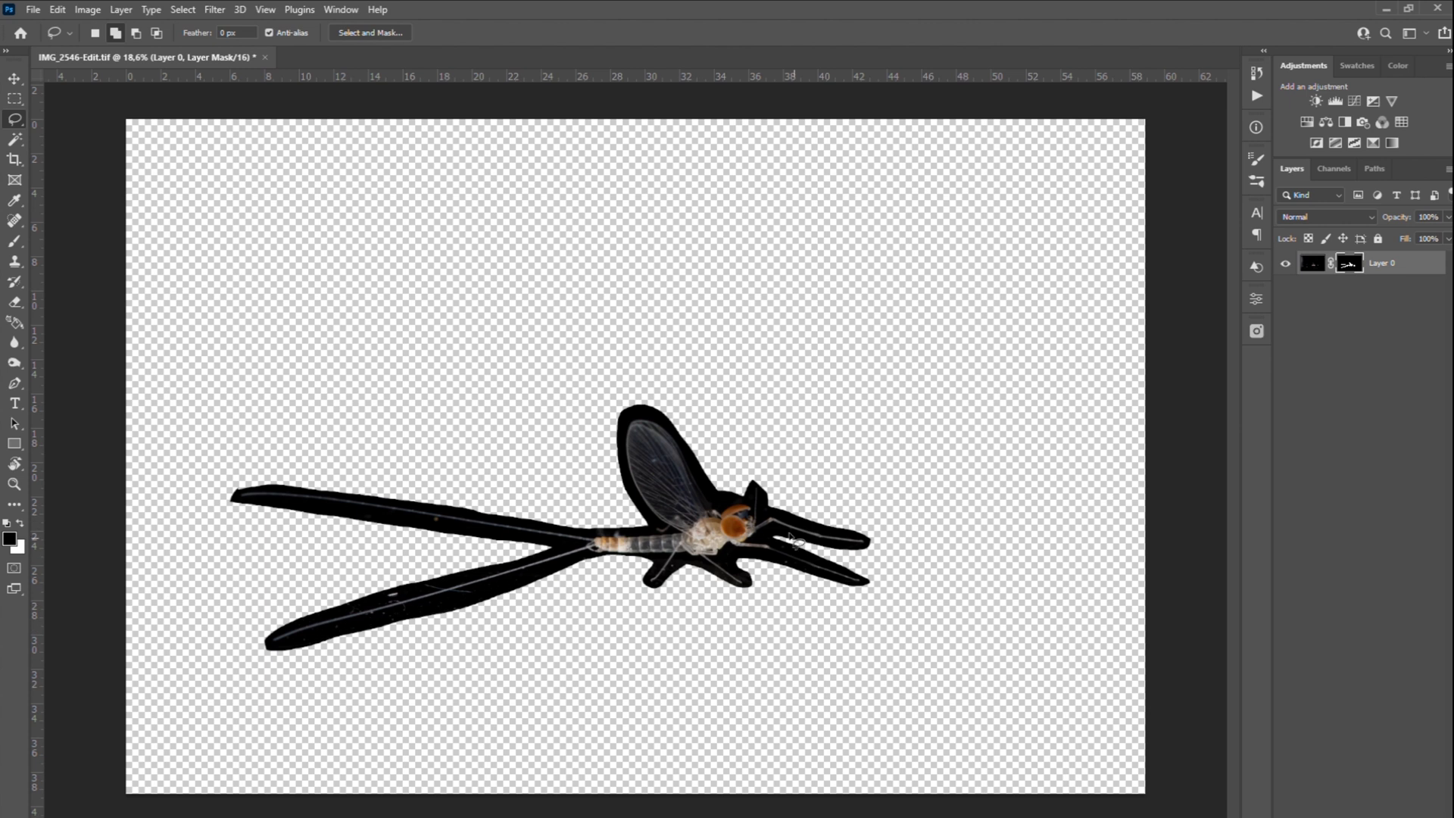
# Step: Lasso the excess background along the underside of the lower tail filament and fill it with black on Layer 0's mask
pyautogui.press('z')
pyautogui.moveTo(318, 643); pyautogui.dragTo(388, 646)
pyautogui.click(13, 120)
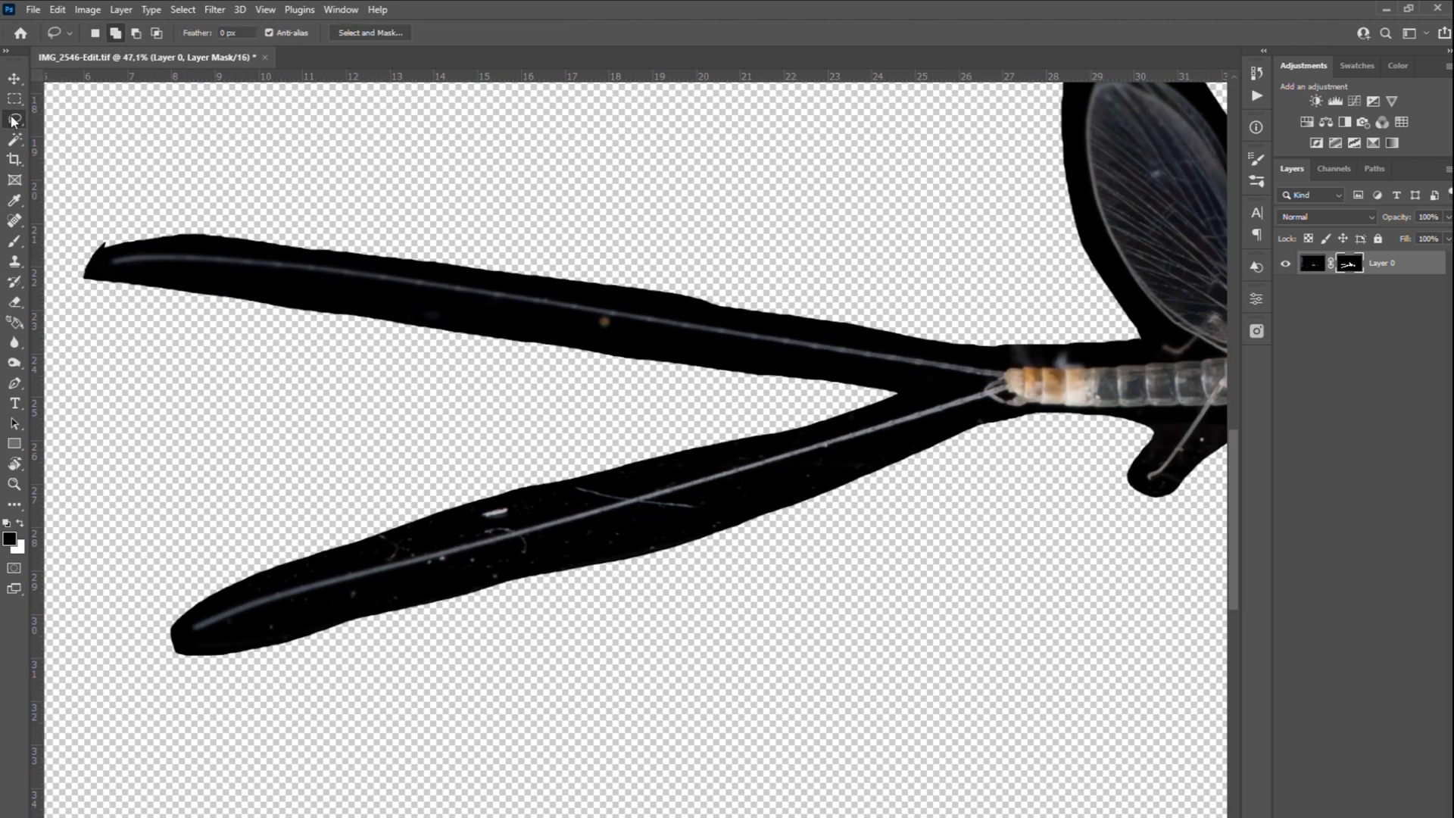
pyautogui.moveTo(168, 629)
pyautogui.mouseDown()
pyautogui.moveTo(190, 642)
pyautogui.moveTo(284, 621)
pyautogui.moveTo(929, 427)
pyautogui.mouseUp()
pyautogui.keyDown('alt'); pyautogui.click(1350, 264); pyautogui.keyUp('alt')
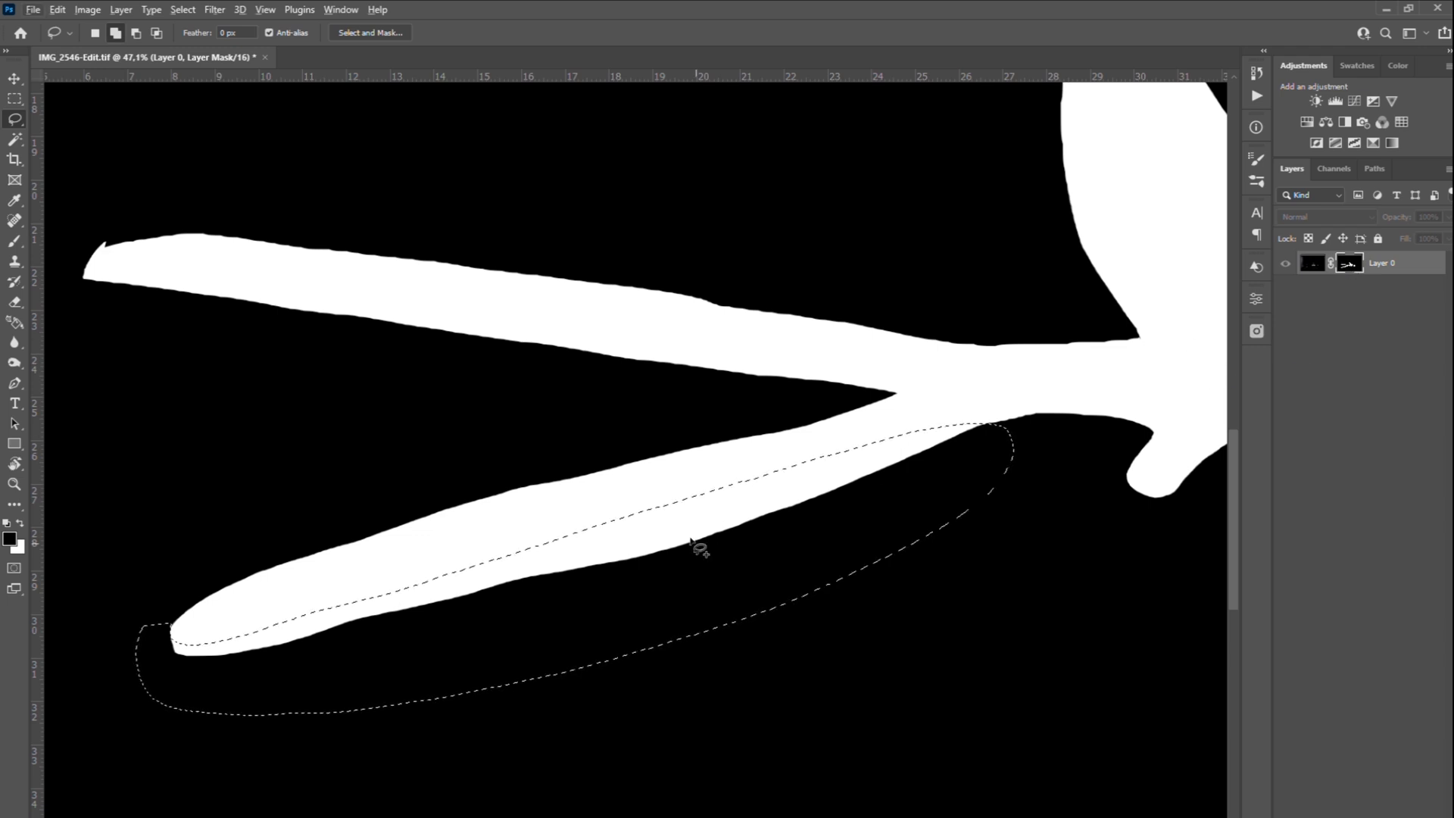
pyautogui.press('i')
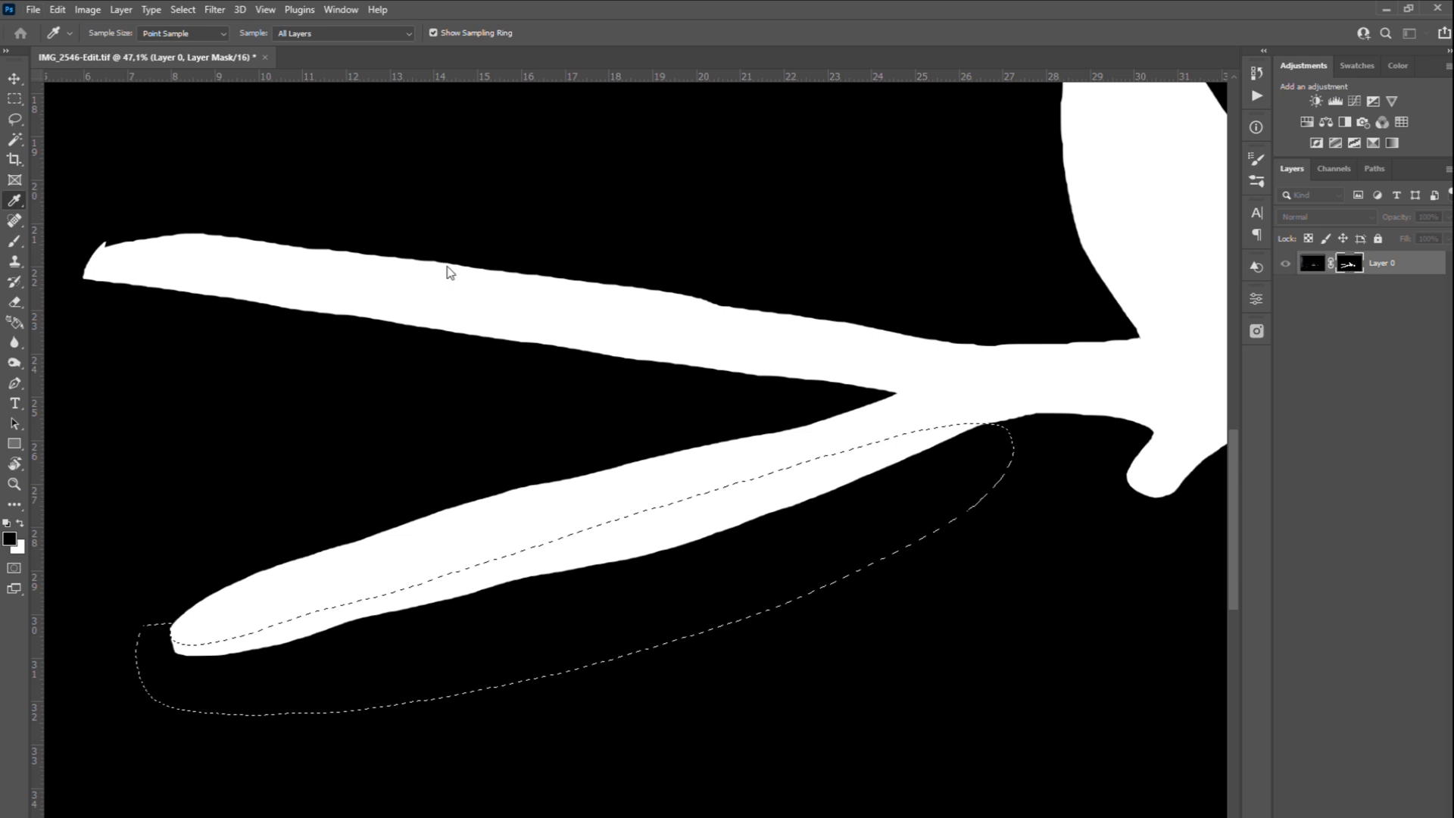
pyautogui.press('l')
pyautogui.hotkey('alt', 'BackSpace')
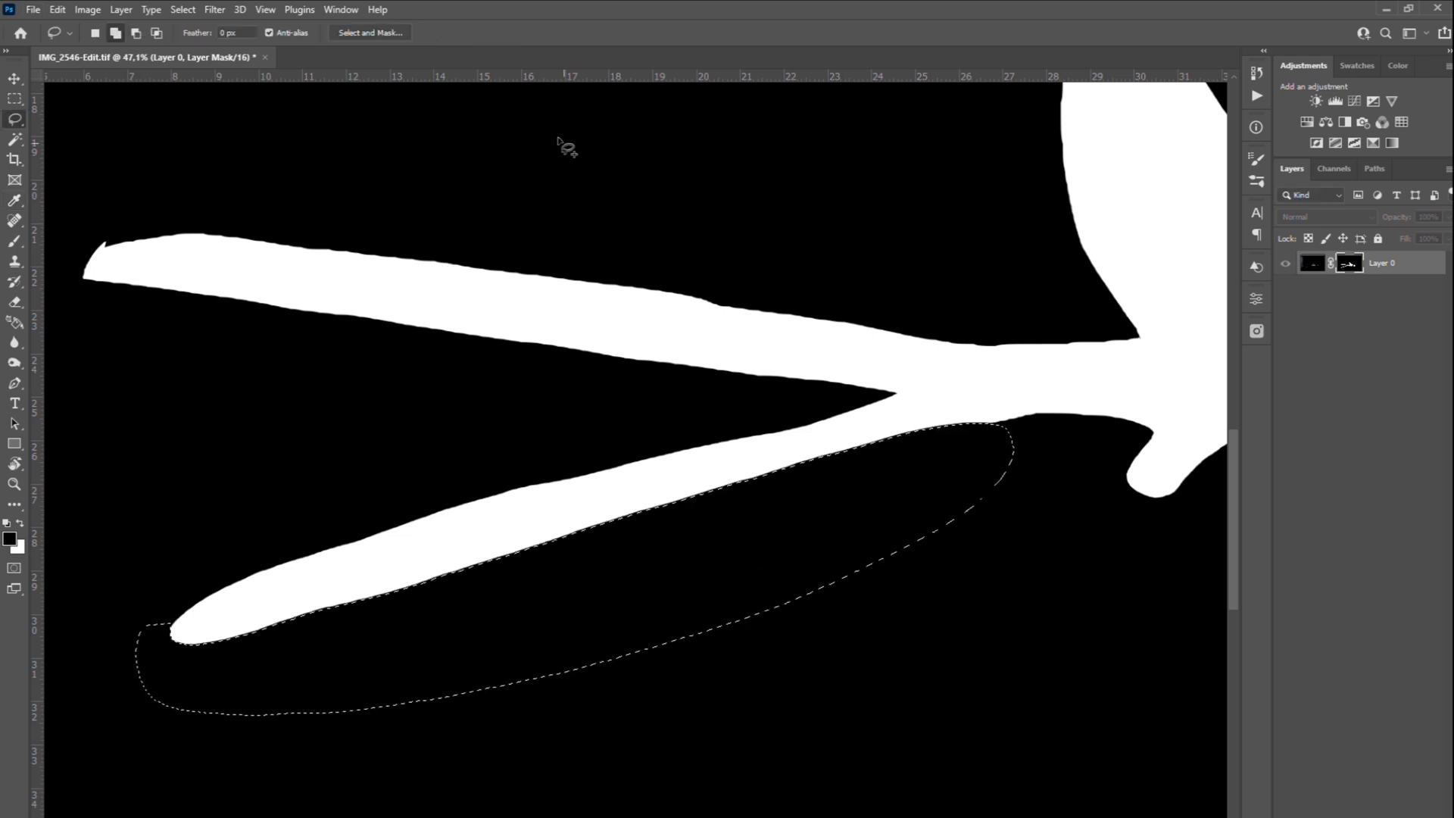
pyautogui.hotkey('ctrl', 'd')
# Step: Compare Layer 0's mask on its own with the masked mayfly at full-image view
pyautogui.press('z')
pyautogui.hotkey('ctrl', '0')
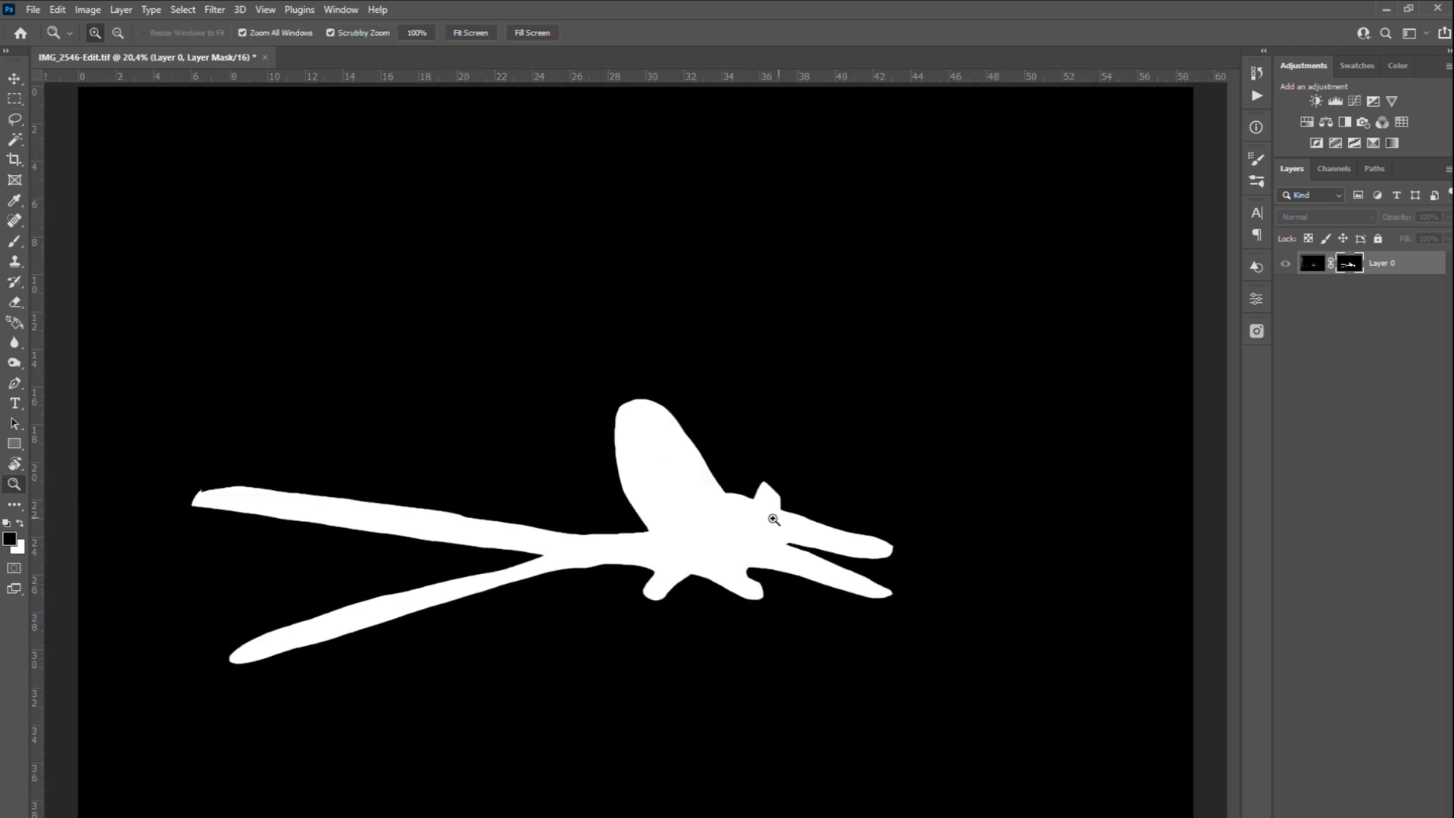
pyautogui.keyDown('alt'); pyautogui.click(1354, 266); pyautogui.keyUp('alt')
pyautogui.keyDown('alt'); pyautogui.click(1350, 266); pyautogui.keyUp('alt')
pyautogui.keyDown('alt'); pyautogui.click(1350, 265); pyautogui.keyUp('alt')
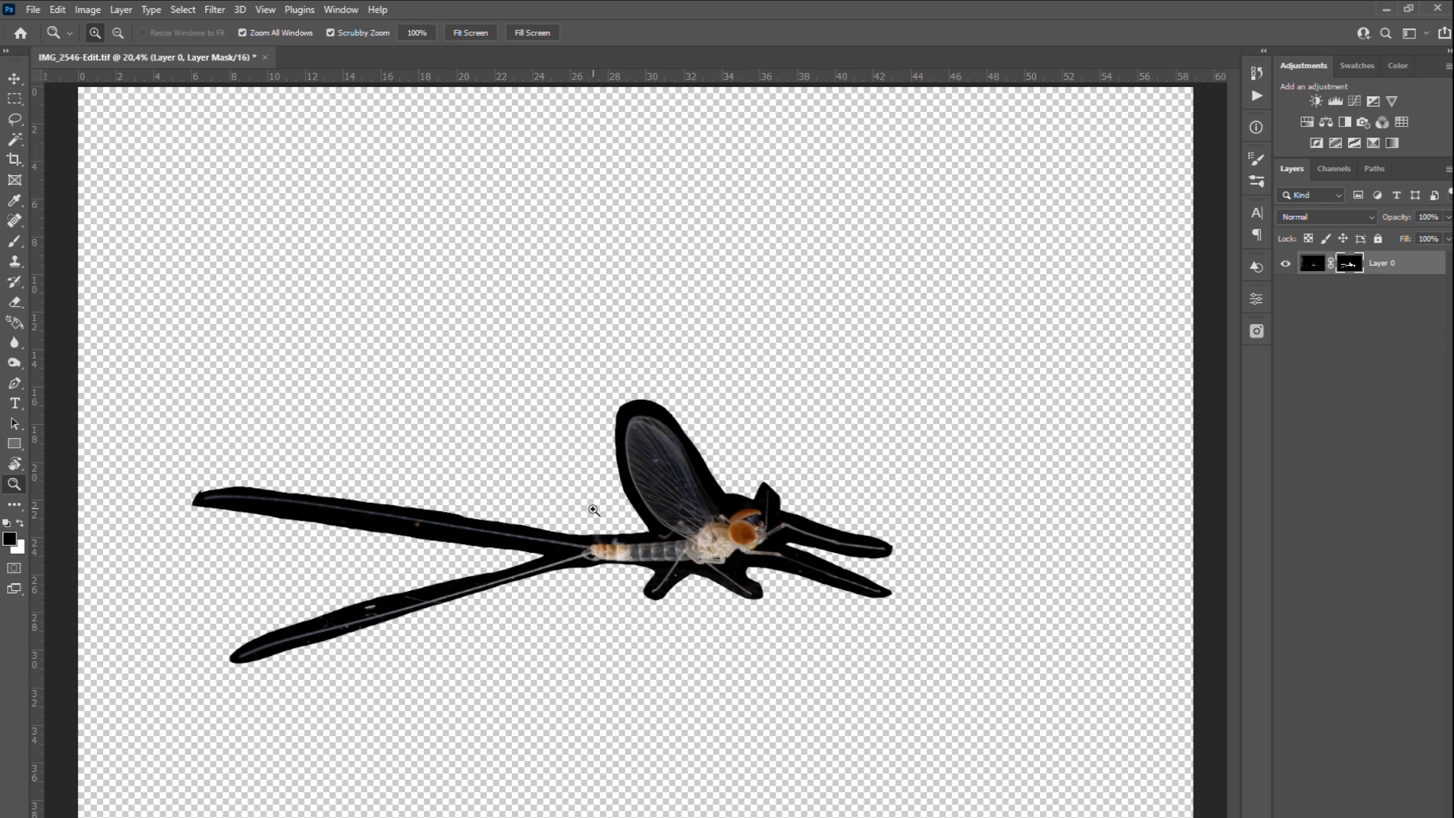
# Step: Trim the mask along the inner edges of both tail filaments and around the upper tail's tip using lasso selections
pyautogui.moveTo(253, 656); pyautogui.dragTo(347, 624)
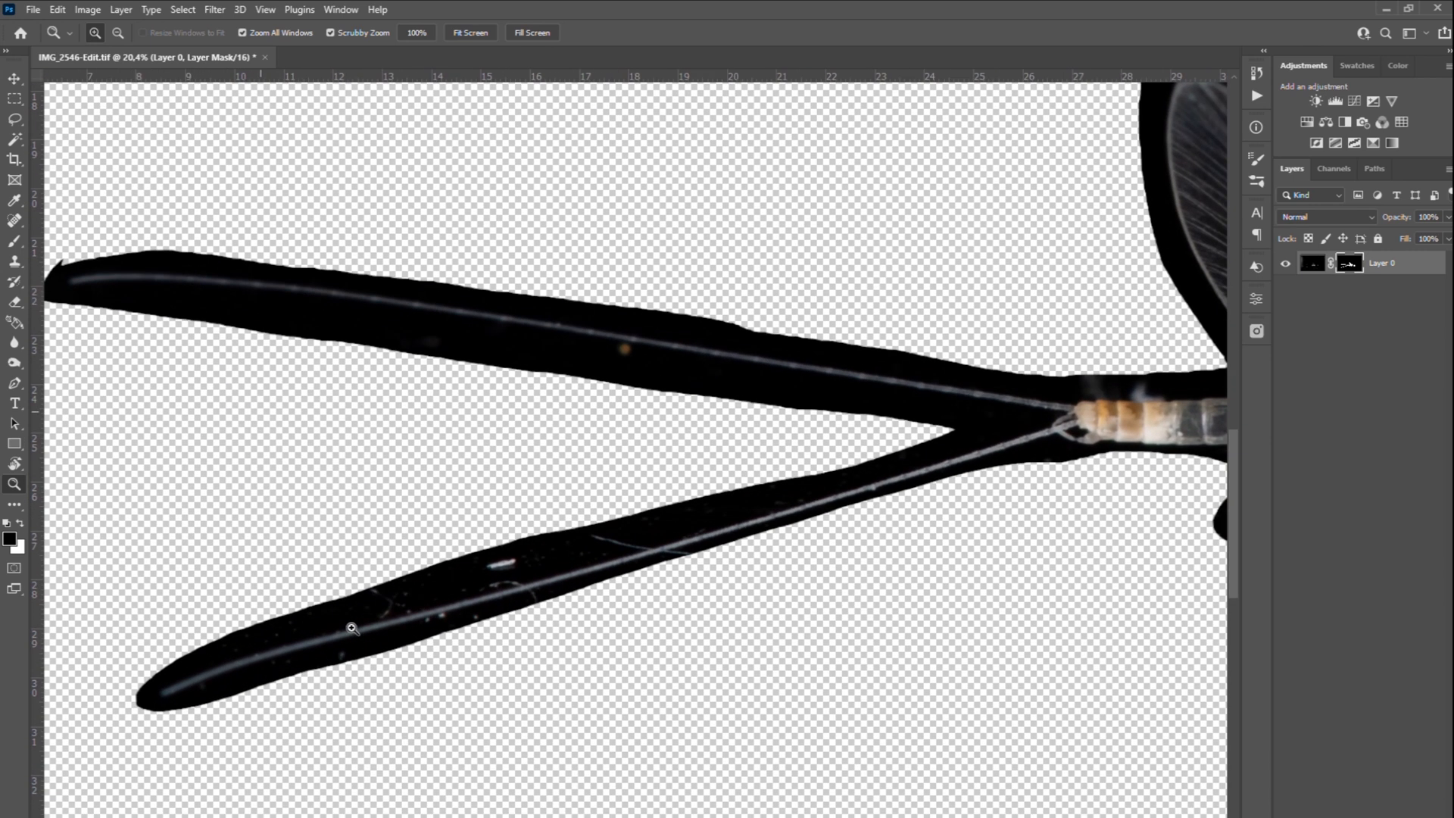
pyautogui.click(14, 119)
pyautogui.moveTo(941, 426)
pyautogui.mouseDown()
pyautogui.moveTo(888, 405)
pyautogui.moveTo(1003, 406)
pyautogui.moveTo(828, 483)
pyautogui.moveTo(166, 667)
pyautogui.moveTo(97, 632)
pyautogui.moveTo(200, 475)
pyautogui.moveTo(258, 464)
pyautogui.mouseUp()
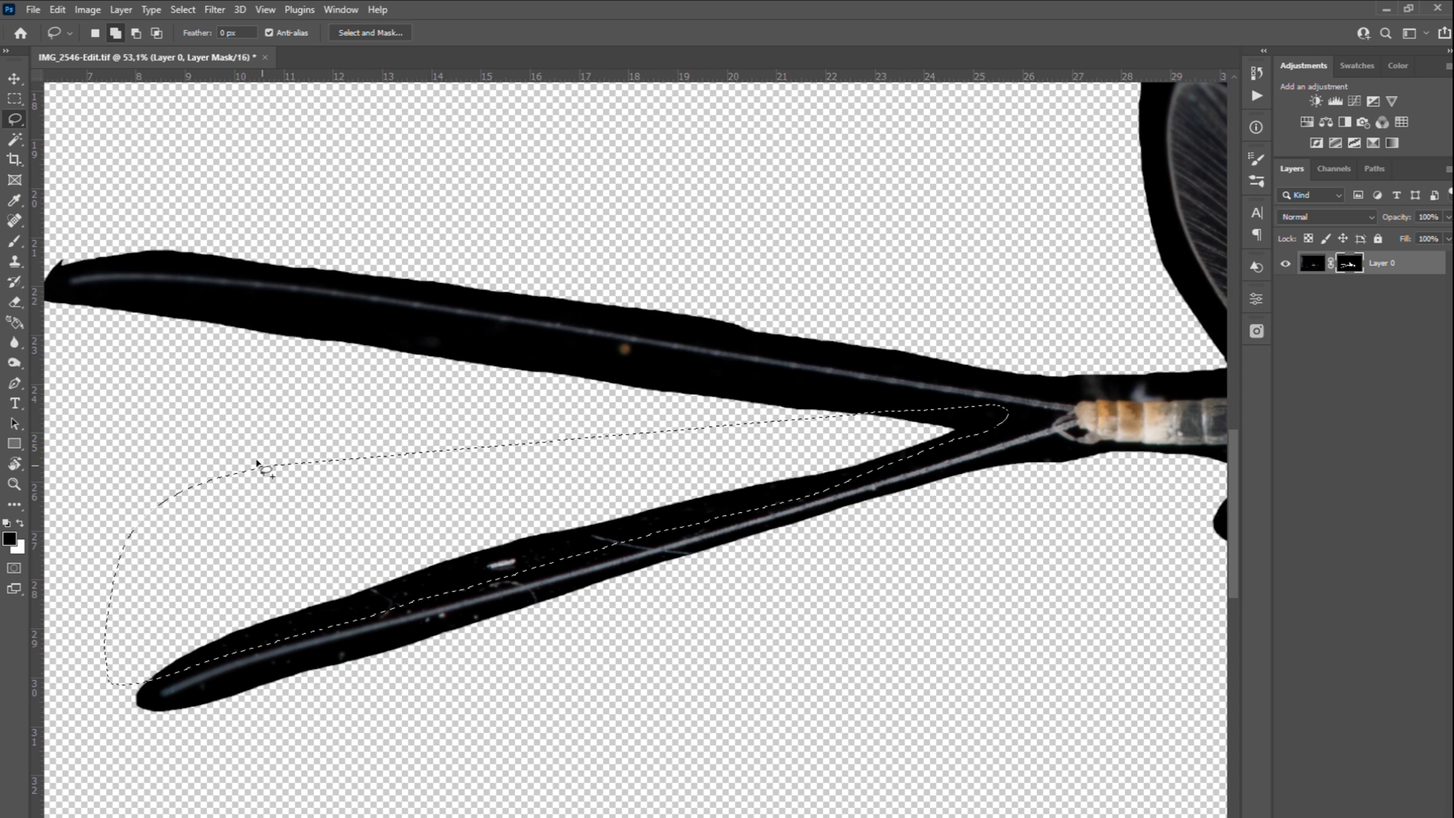
pyautogui.hotkey('ctrl', 'd')
pyautogui.moveTo(84, 254)
pyautogui.mouseDown()
pyautogui.moveTo(57, 294)
pyautogui.moveTo(331, 311)
pyautogui.moveTo(944, 406)
pyautogui.moveTo(890, 430)
pyautogui.moveTo(489, 423)
pyautogui.moveTo(143, 360)
pyautogui.moveTo(55, 327)
pyautogui.moveTo(33, 296)
pyautogui.moveTo(36, 246)
pyautogui.moveTo(62, 230)
pyautogui.moveTo(104, 243)
pyautogui.mouseUp()
pyautogui.press('Delete')
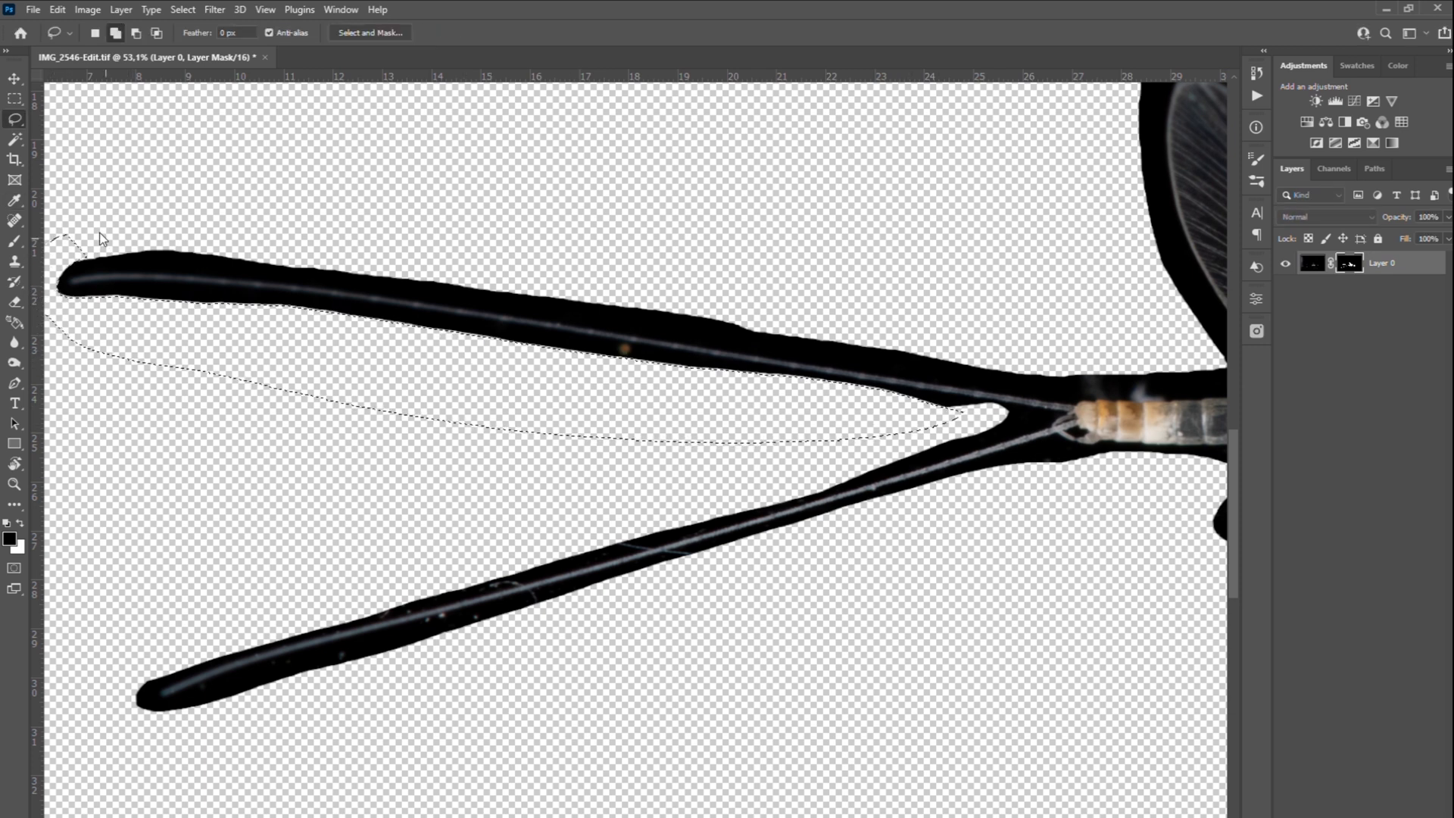
# Step: Lasso the excess background around the wing, back and antenna and fill it with black on Layer 0's mask
pyautogui.moveTo(1069, 332); pyautogui.dragTo(314, 525)
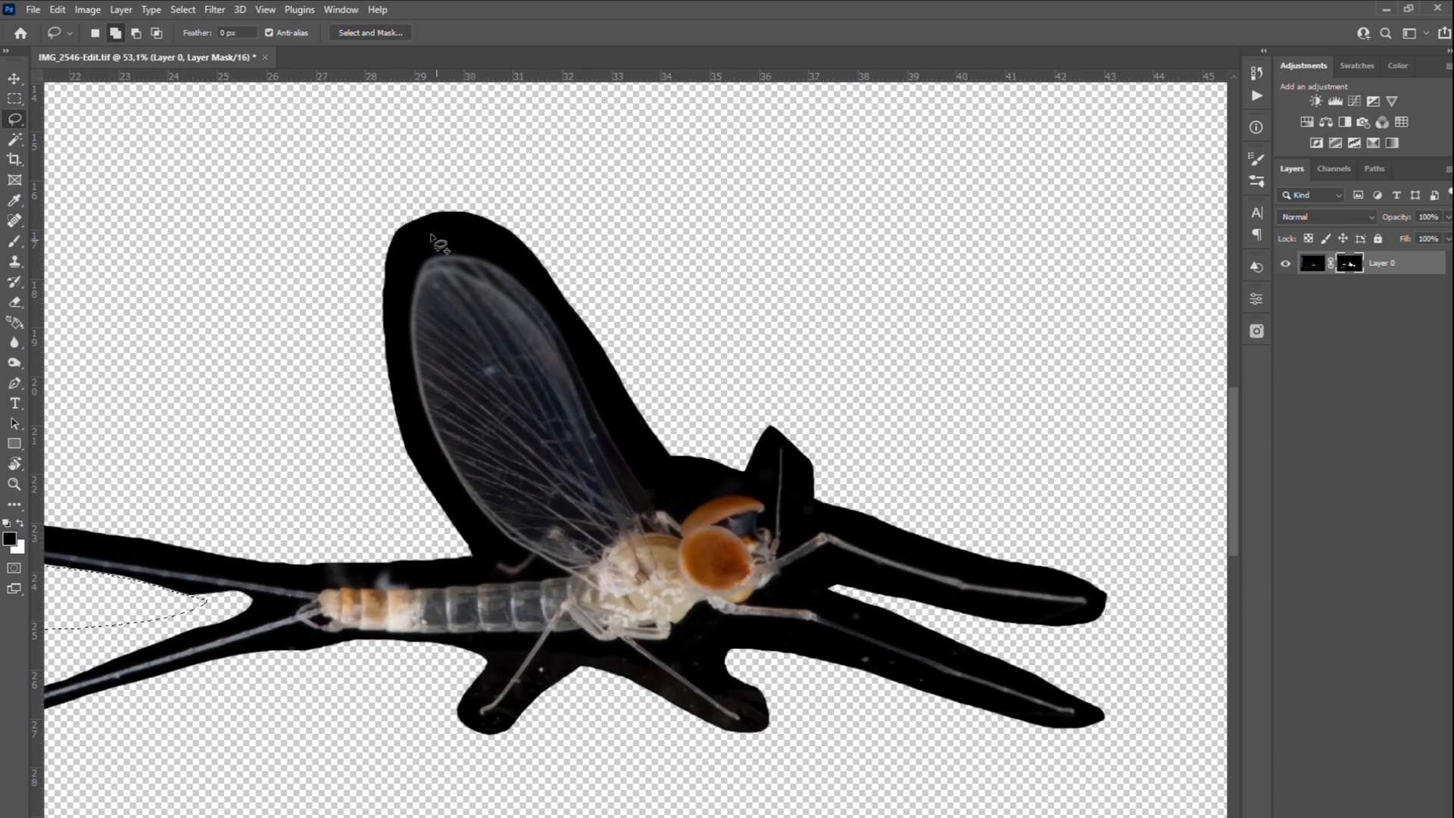
pyautogui.moveTo(144, 540)
pyautogui.mouseDown()
pyautogui.moveTo(335, 579)
pyautogui.moveTo(468, 567)
pyautogui.moveTo(476, 549)
pyautogui.moveTo(399, 344)
pyautogui.moveTo(399, 283)
pyautogui.moveTo(438, 235)
pyautogui.moveTo(533, 280)
pyautogui.moveTo(666, 482)
pyautogui.moveTo(749, 481)
pyautogui.moveTo(771, 443)
pyautogui.moveTo(794, 523)
pyautogui.moveTo(825, 450)
pyautogui.moveTo(732, 323)
pyautogui.moveTo(553, 159)
pyautogui.moveTo(377, 168)
pyautogui.moveTo(284, 359)
pyautogui.moveTo(132, 442)
pyautogui.mouseUp()
pyautogui.press('i')
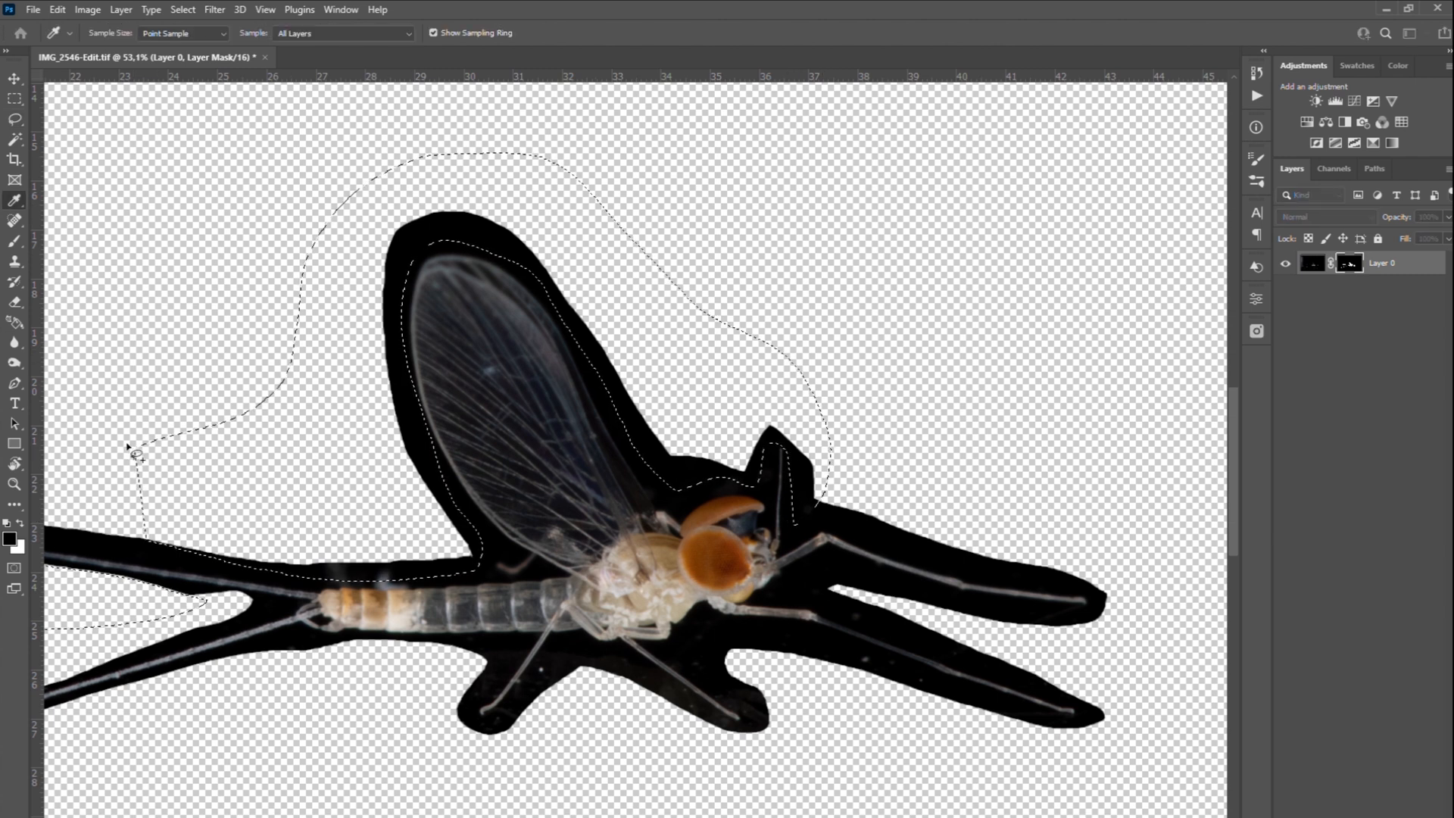
pyautogui.press('l')
pyautogui.hotkey('alt', 'BackSpace')
pyautogui.hotkey('ctrl', 'd')
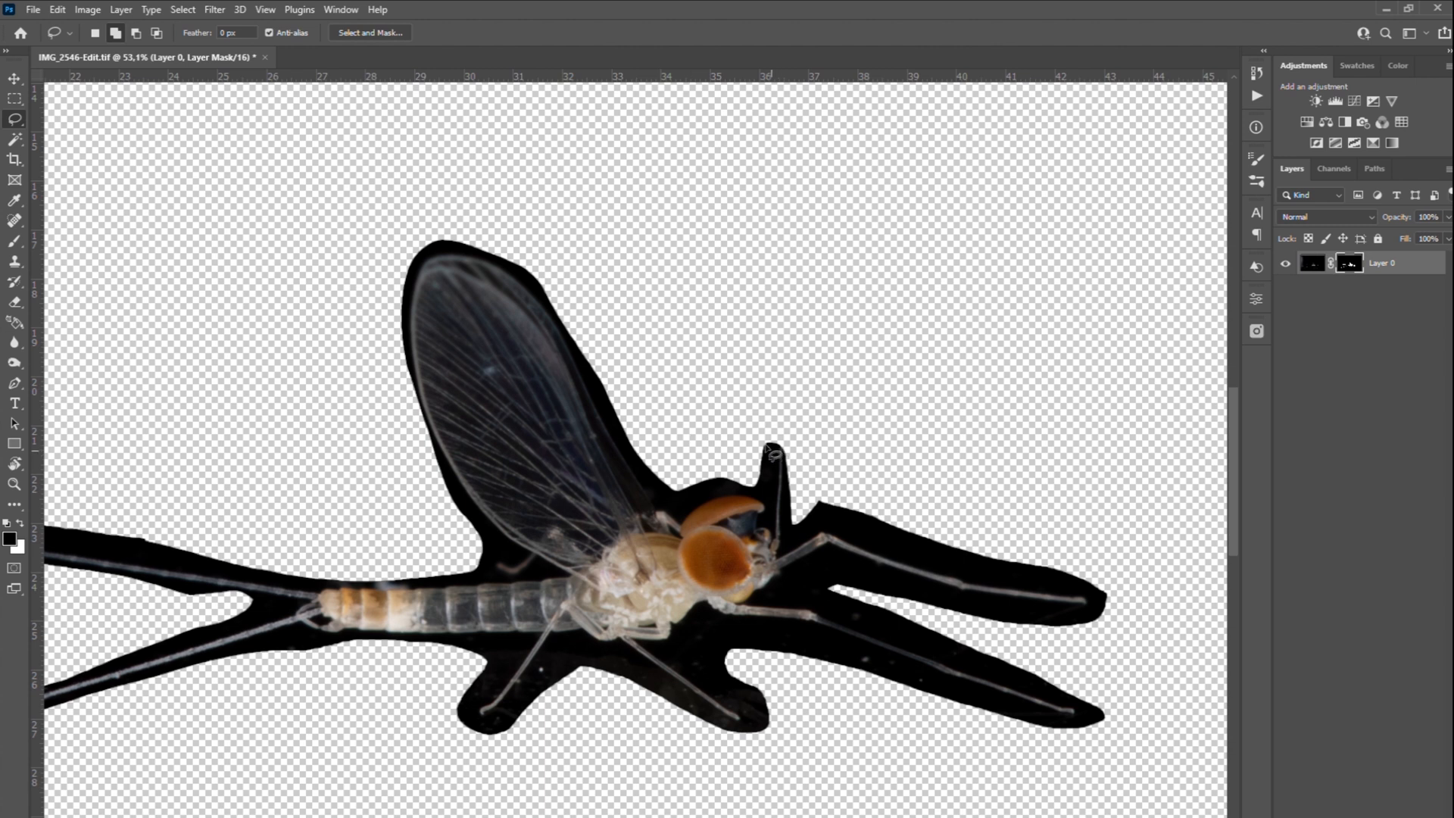
# Step: Restore a small patch beside the antenna tip on the mask with a lasso selection
pyautogui.moveTo(771, 447); pyautogui.dragTo(791, 459)
pyautogui.press('i')
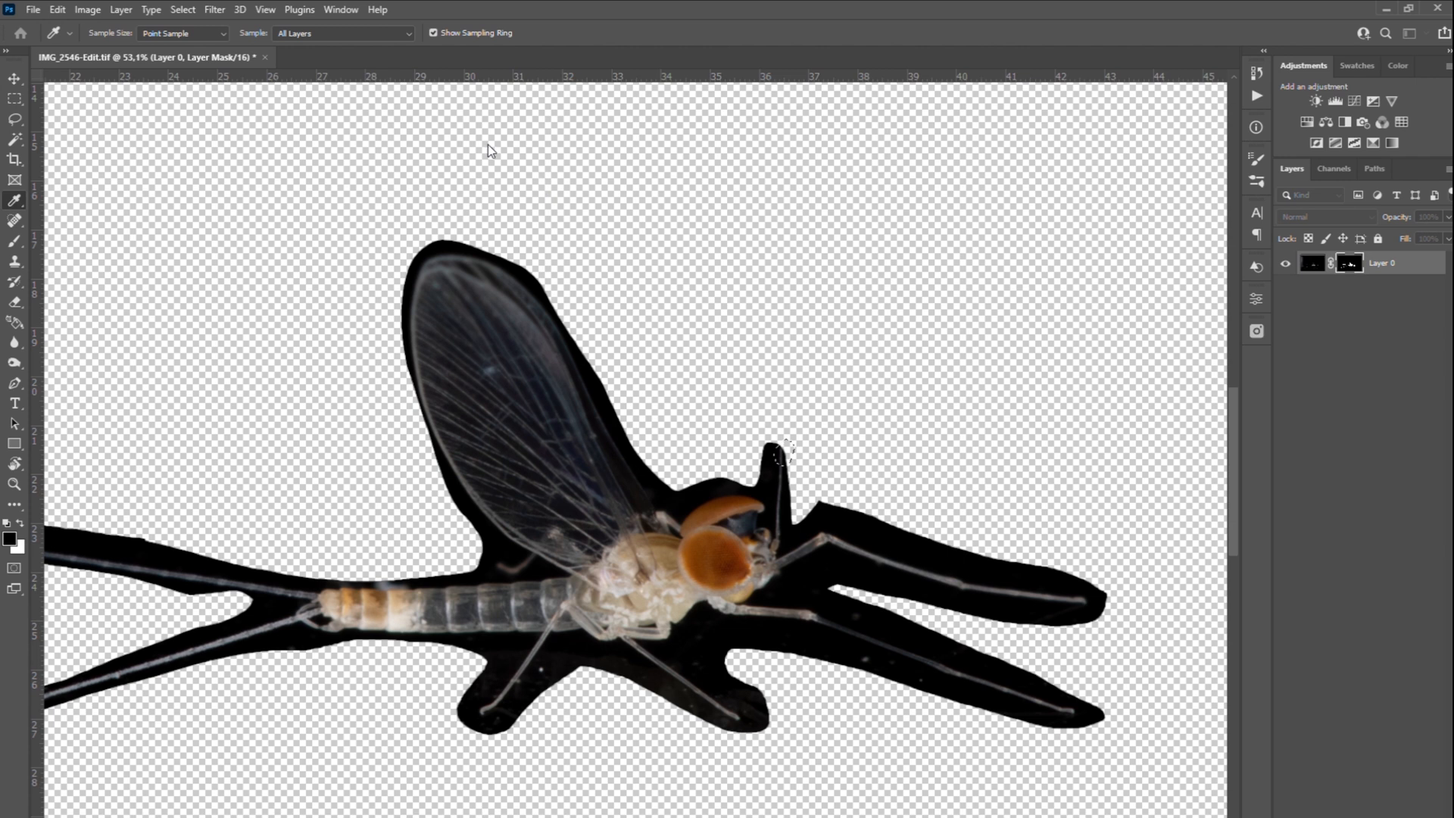
pyautogui.press('l')
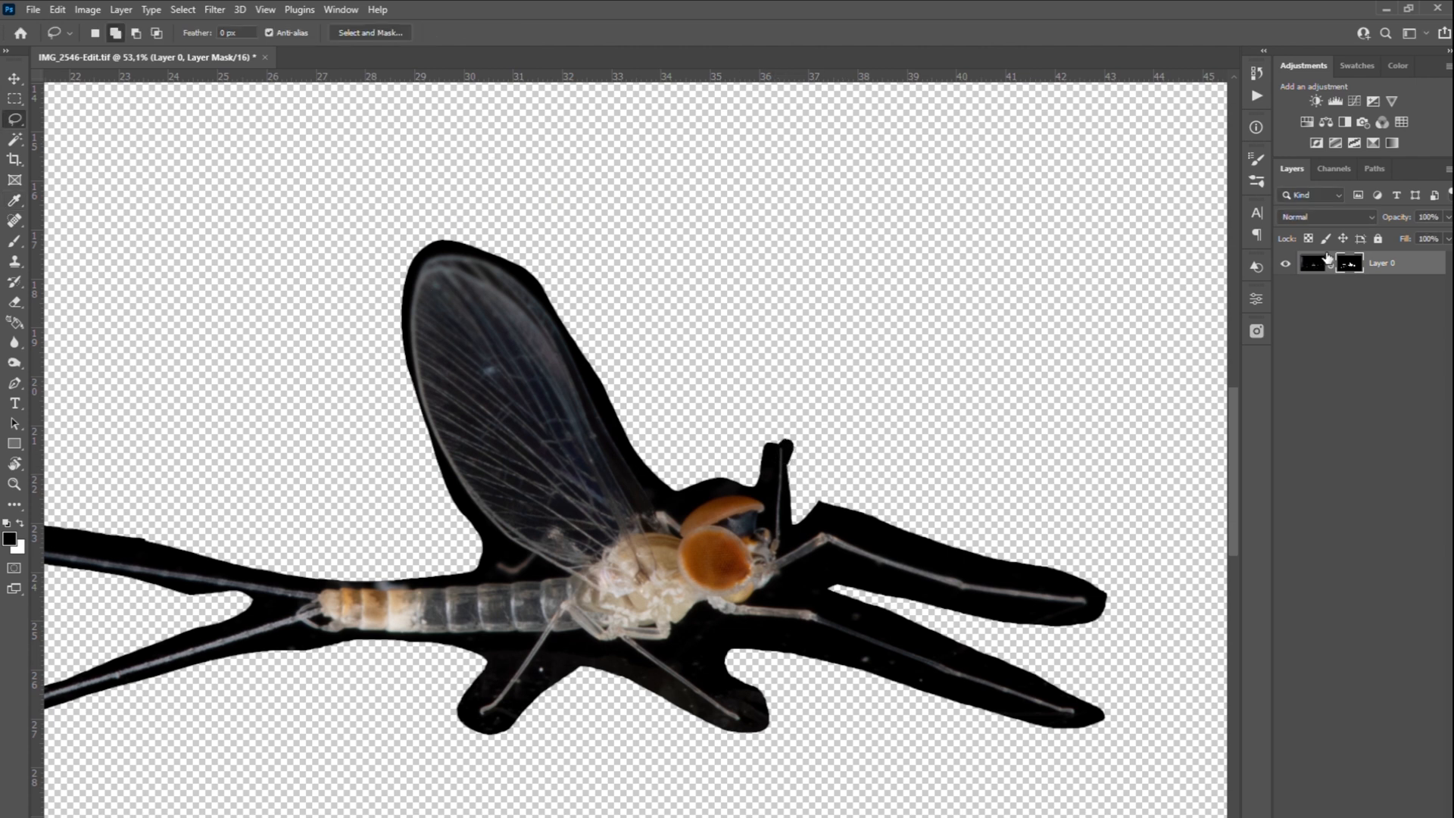
# Step: Paint white on Layer 0's mask with a soft 111 px brush above the head and around the antenna tip
pyautogui.keyDown('alt'); pyautogui.click(1352, 265); pyautogui.keyUp('alt')
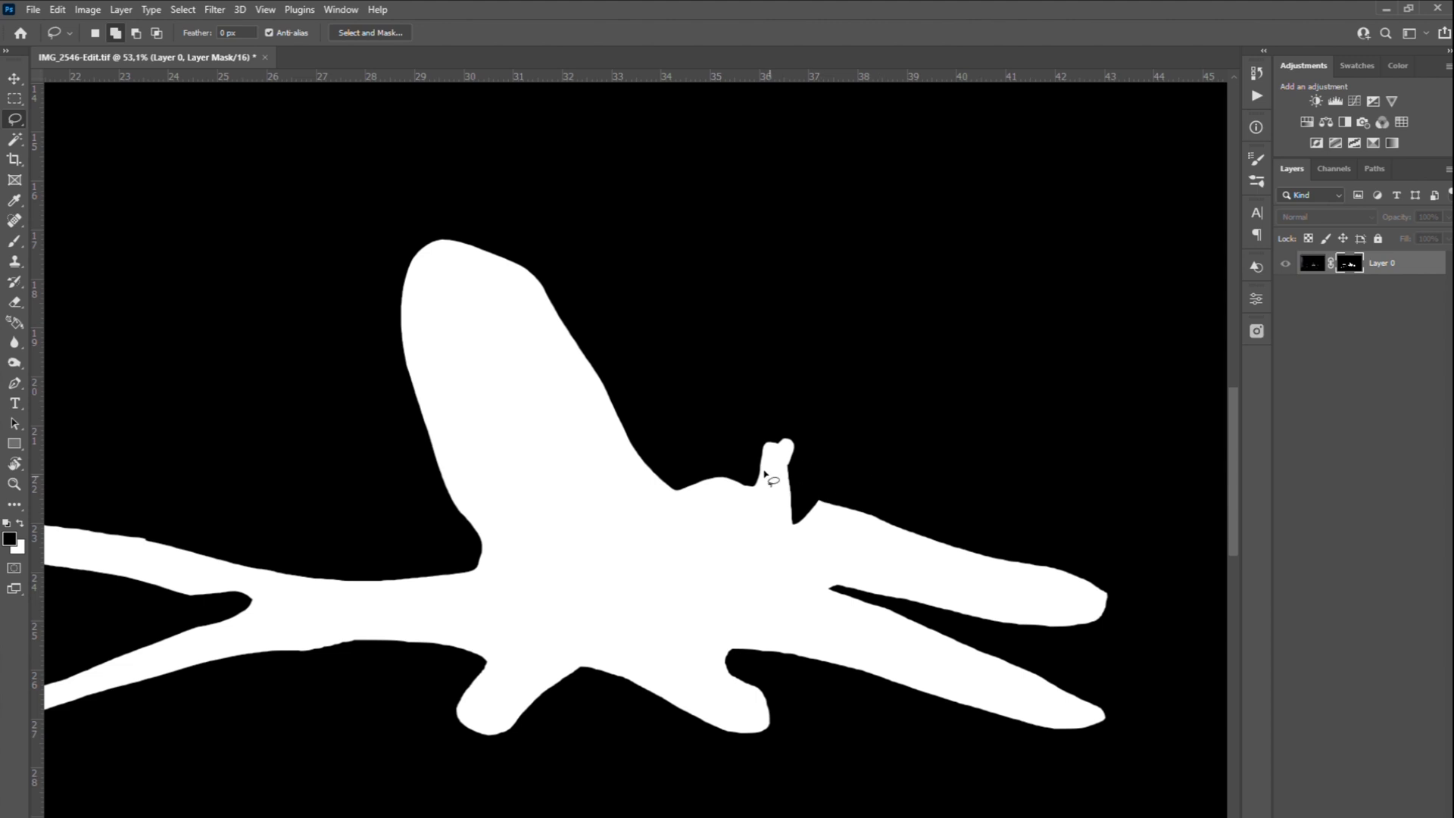
pyautogui.press('b')
pyautogui.press('x')
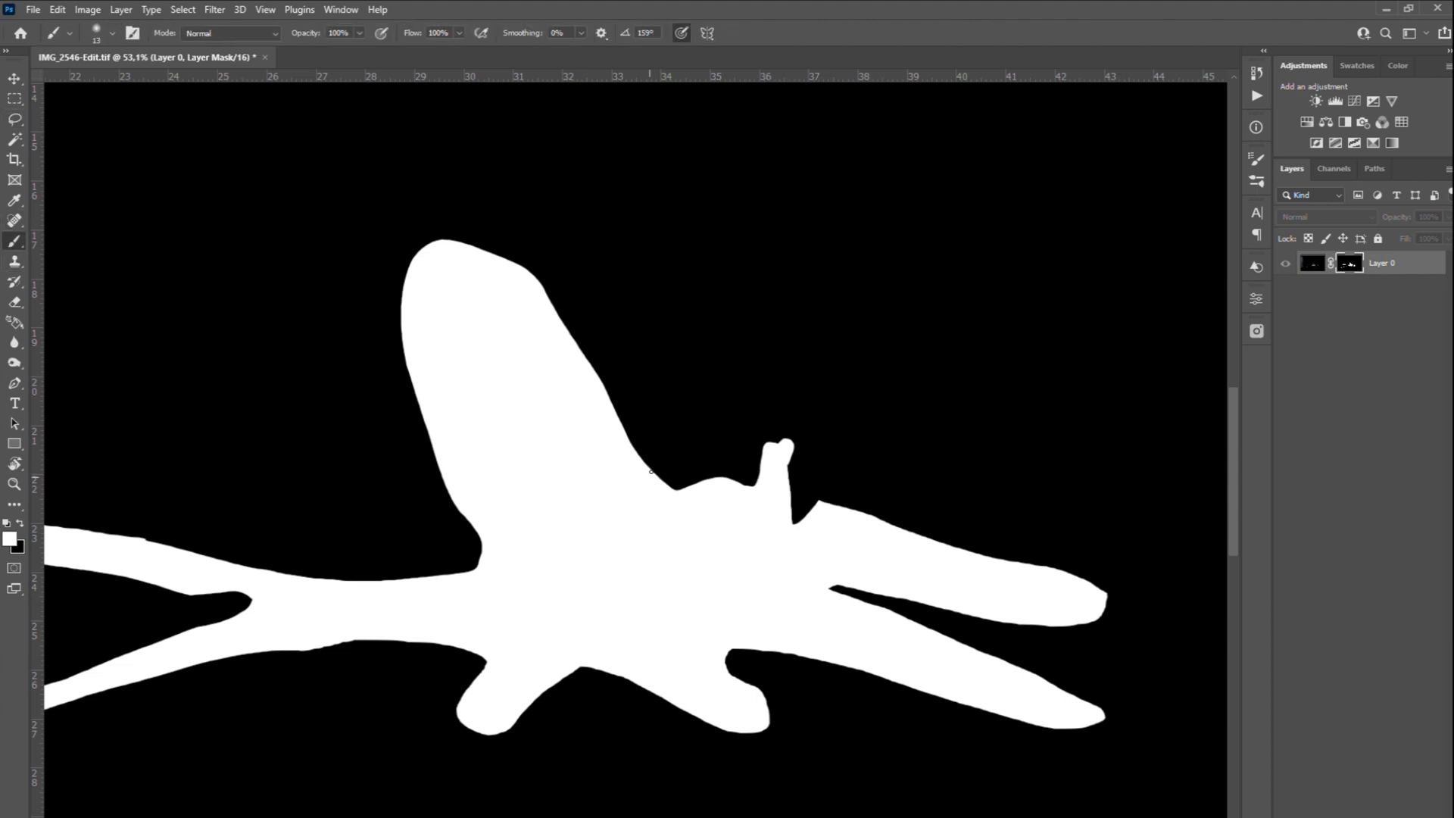
pyautogui.moveTo(698, 474)
pyautogui.keyDown('alt'); pyautogui.mouseDown()
pyautogui.moveTo(718, 475)
pyautogui.moveTo(720, 508)
pyautogui.moveTo(724, 468)
pyautogui.mouseUp(); pyautogui.keyUp('alt')
pyautogui.keyDown('alt'); pyautogui.click(1353, 267); pyautogui.keyUp('alt')
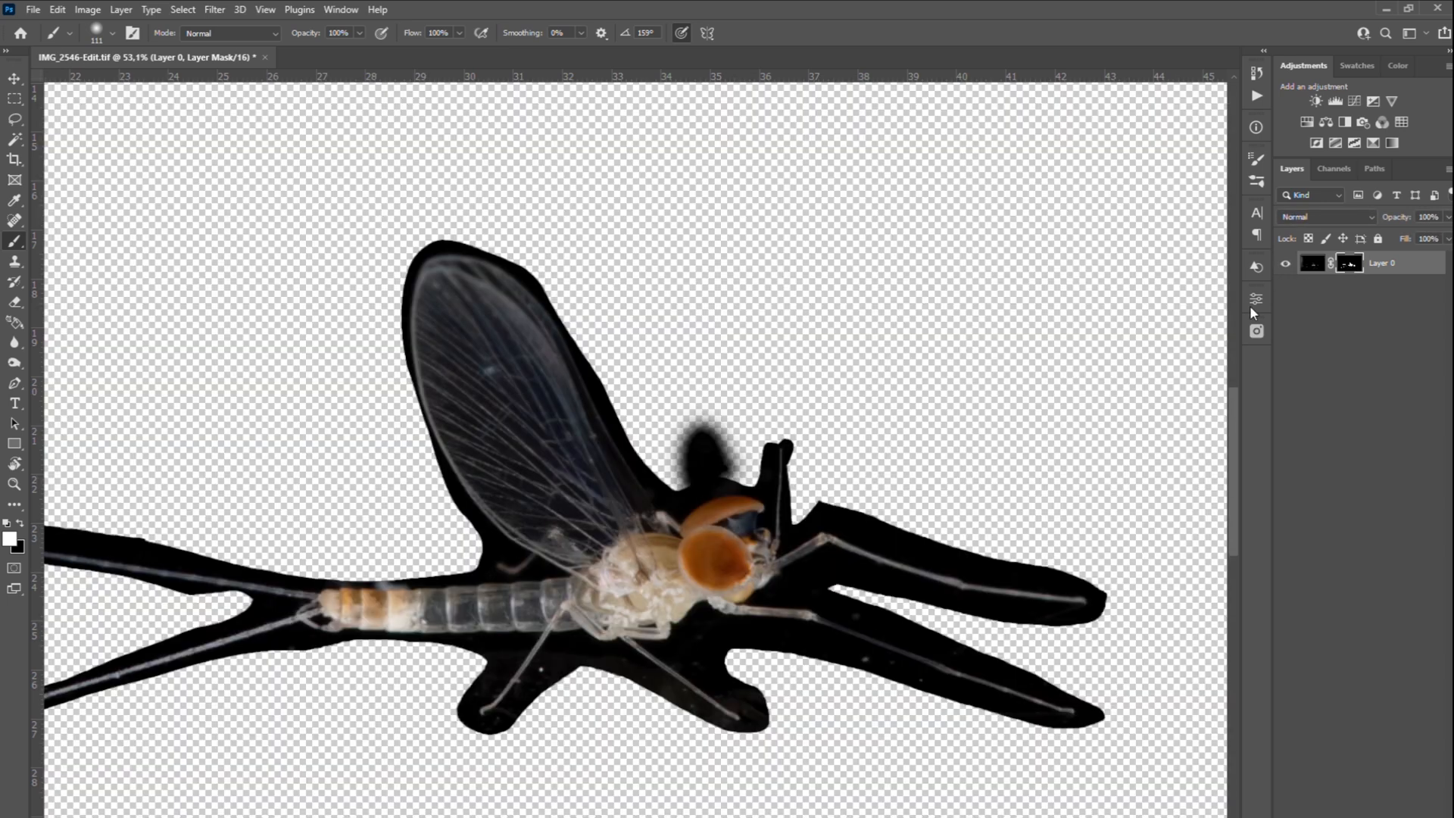
pyautogui.moveTo(780, 485)
pyautogui.mouseDown()
pyautogui.moveTo(791, 440)
pyautogui.moveTo(806, 467)
pyautogui.mouseUp()
pyautogui.press('x')
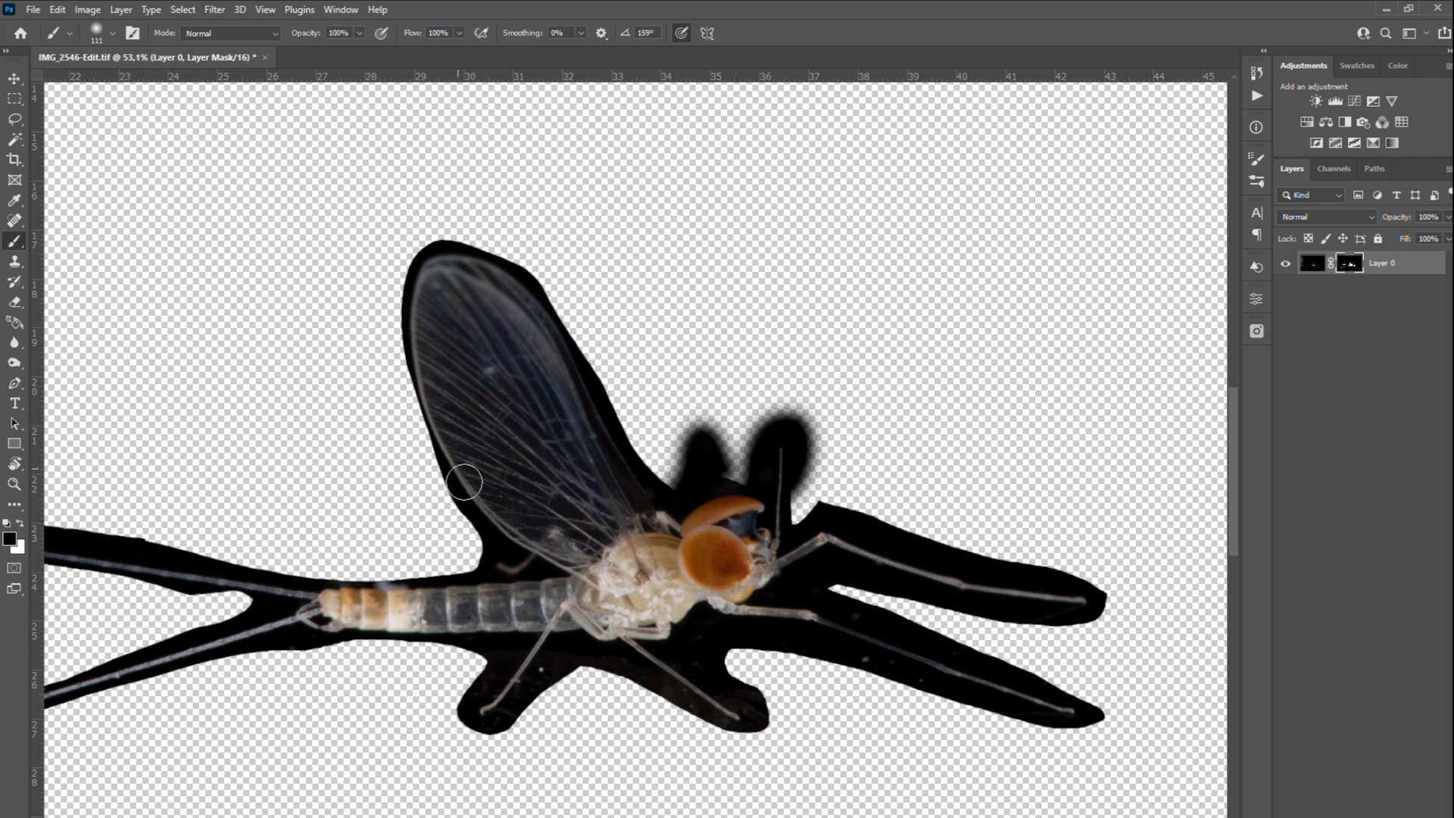
# Step: Paint black on the mask with a slightly smaller soft brush to trim the areas along the wing's front edge, head and antenna
pyautogui.press('x')
pyautogui.press('x')
pyautogui.press('x')
pyautogui.press('x')
pyautogui.press('[')
pyautogui.moveTo(701, 440)
pyautogui.mouseDown()
pyautogui.moveTo(682, 471)
pyautogui.moveTo(693, 480)
pyautogui.moveTo(716, 455)
pyautogui.moveTo(716, 475)
pyautogui.moveTo(782, 400)
pyautogui.moveTo(815, 414)
pyautogui.moveTo(835, 465)
pyautogui.moveTo(782, 396)
pyautogui.moveTo(753, 459)
pyautogui.moveTo(686, 448)
pyautogui.moveTo(665, 465)
pyautogui.moveTo(611, 325)
pyautogui.mouseUp()
pyautogui.press('x')
pyautogui.moveTo(627, 486)
pyautogui.mouseDown()
pyautogui.moveTo(661, 525)
pyautogui.moveTo(642, 477)
pyautogui.moveTo(673, 534)
pyautogui.mouseUp()
# Step: Touch up the mask near the antenna base in white and paint black along the upper edge of the upper front leg
pyautogui.moveTo(432, 567); pyautogui.dragTo(811, 447)
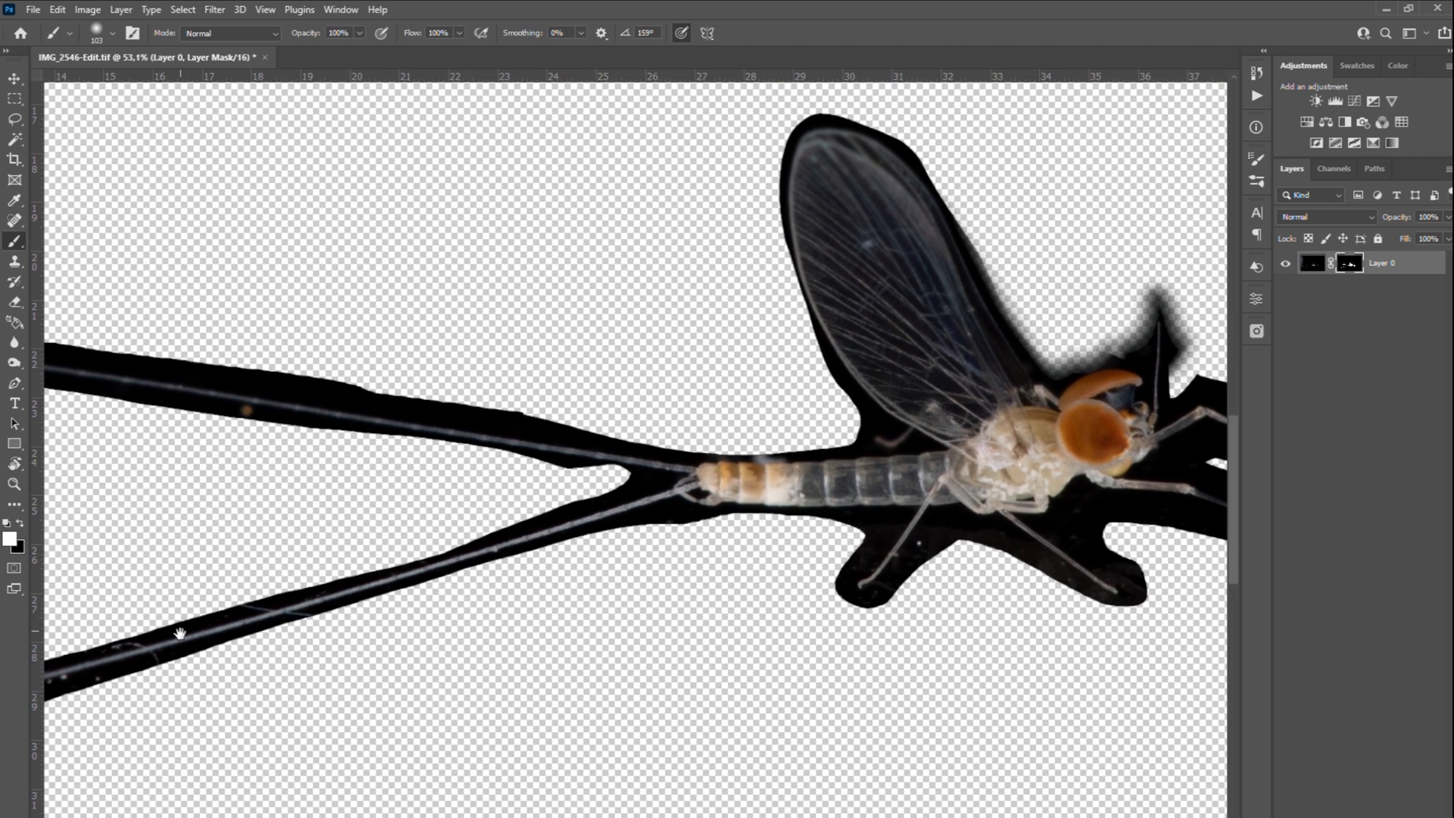
pyautogui.moveTo(187, 649); pyautogui.dragTo(680, 620)
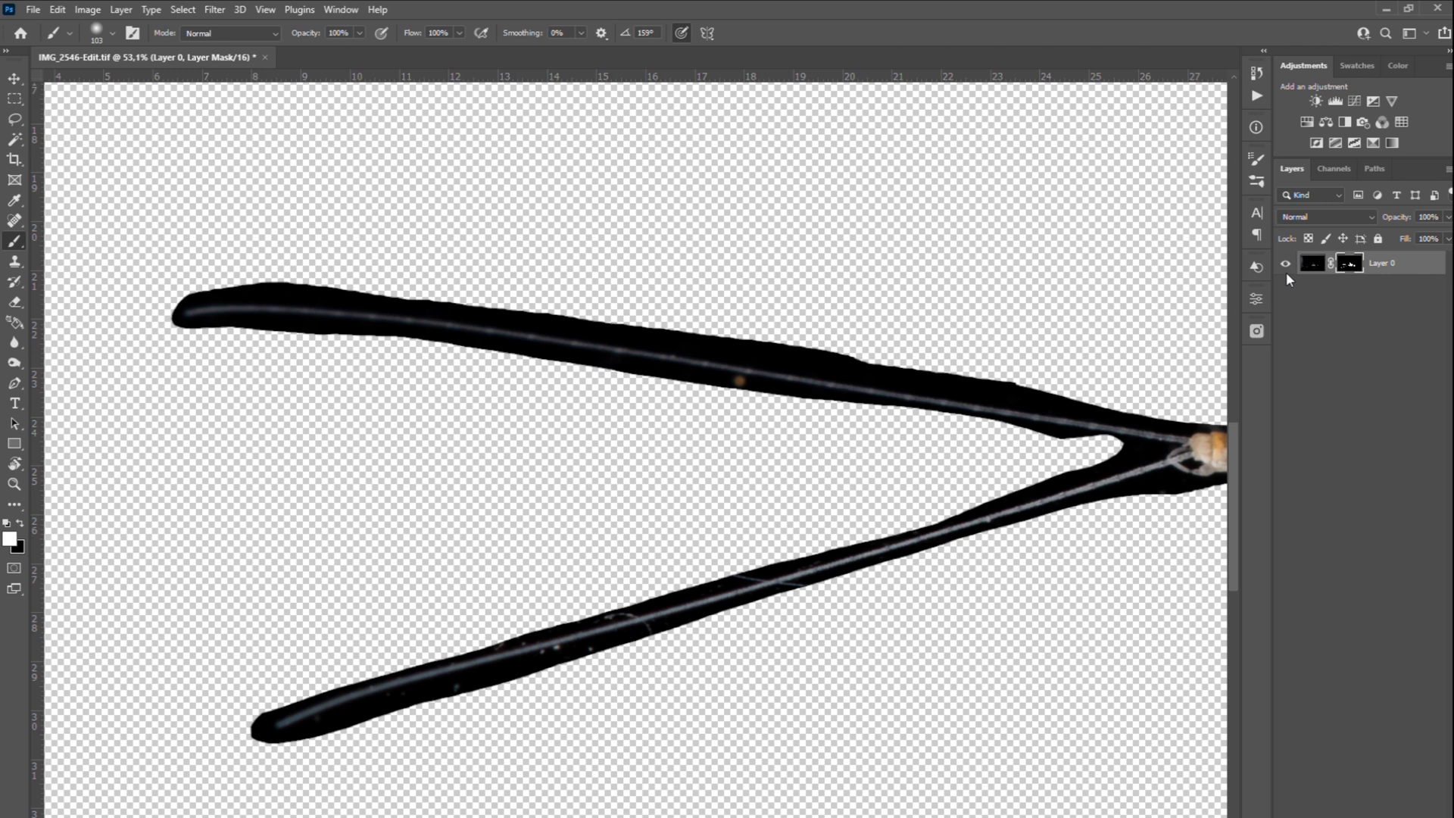
pyautogui.moveTo(1112, 381); pyautogui.dragTo(374, 371)
pyautogui.moveTo(823, 325); pyautogui.dragTo(591, 425)
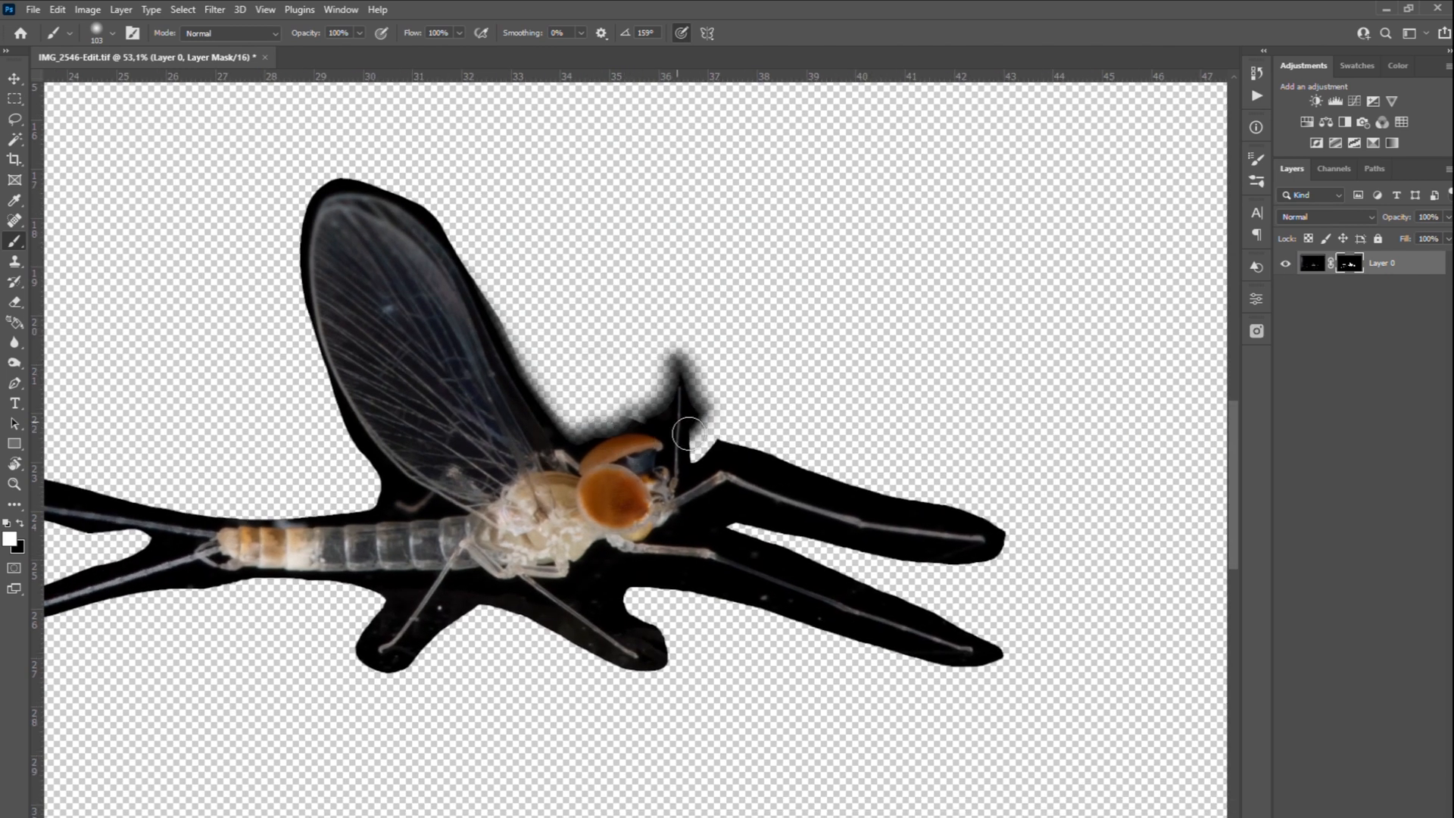
pyautogui.click(720, 444)
pyautogui.press('x')
pyautogui.moveTo(723, 455)
pyautogui.mouseDown()
pyautogui.moveTo(982, 500)
pyautogui.moveTo(1029, 518)
pyautogui.moveTo(1017, 568)
pyautogui.mouseUp()
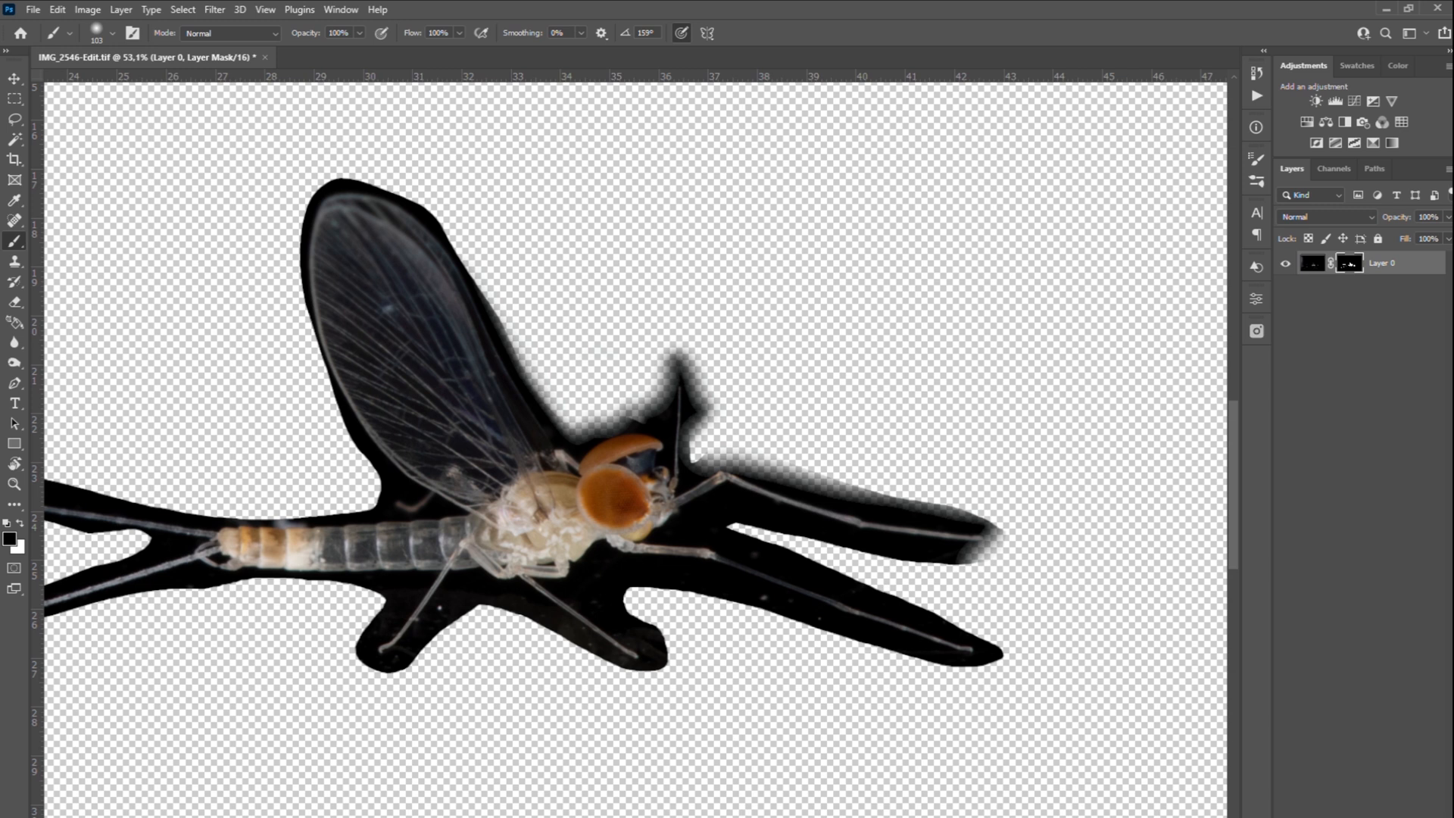
# Step: Add a black Solid Color fill layer and place it beneath Layer 0 as the background
pyautogui.click(1350, 557)
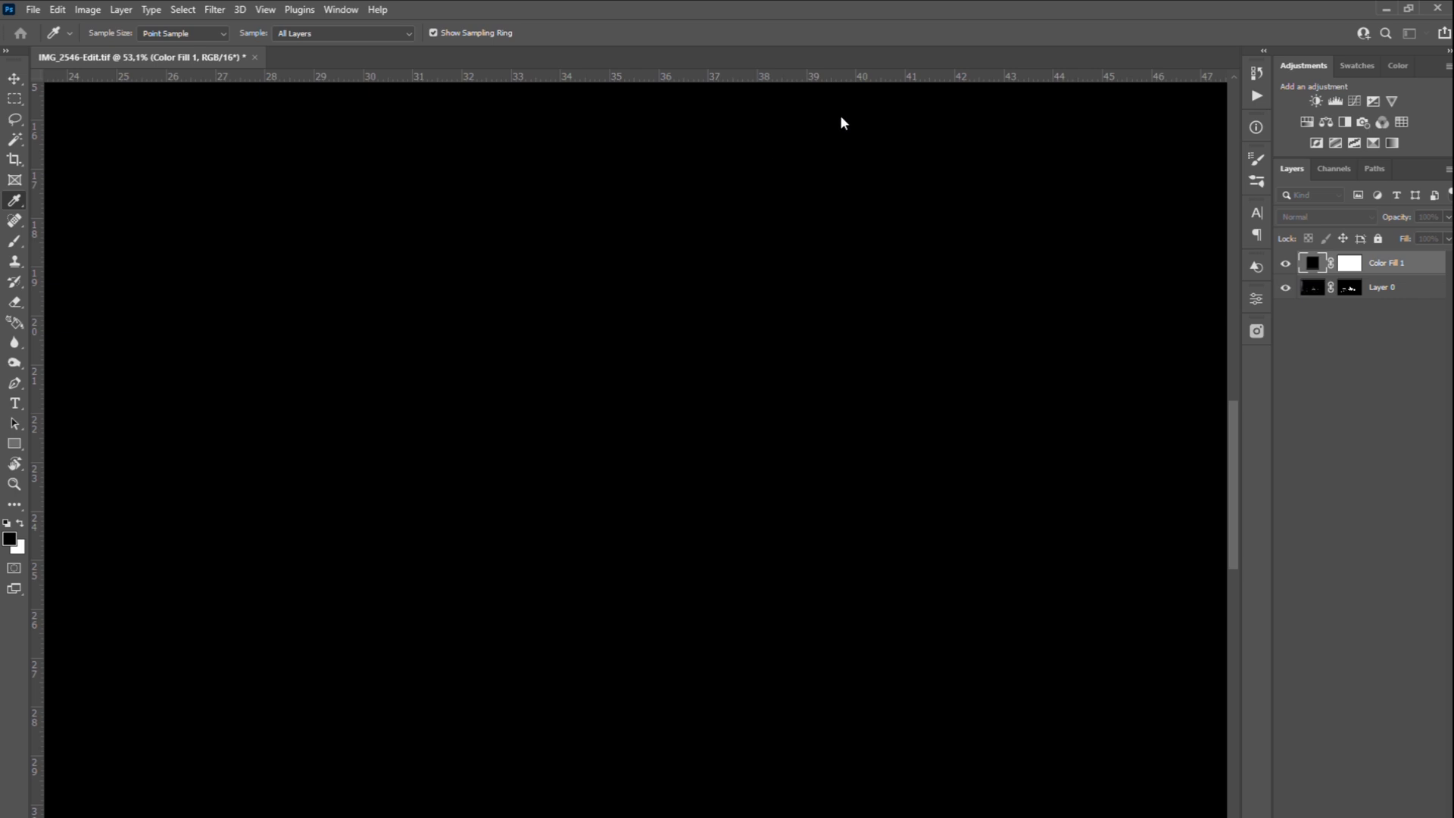
pyautogui.click(844, 123)
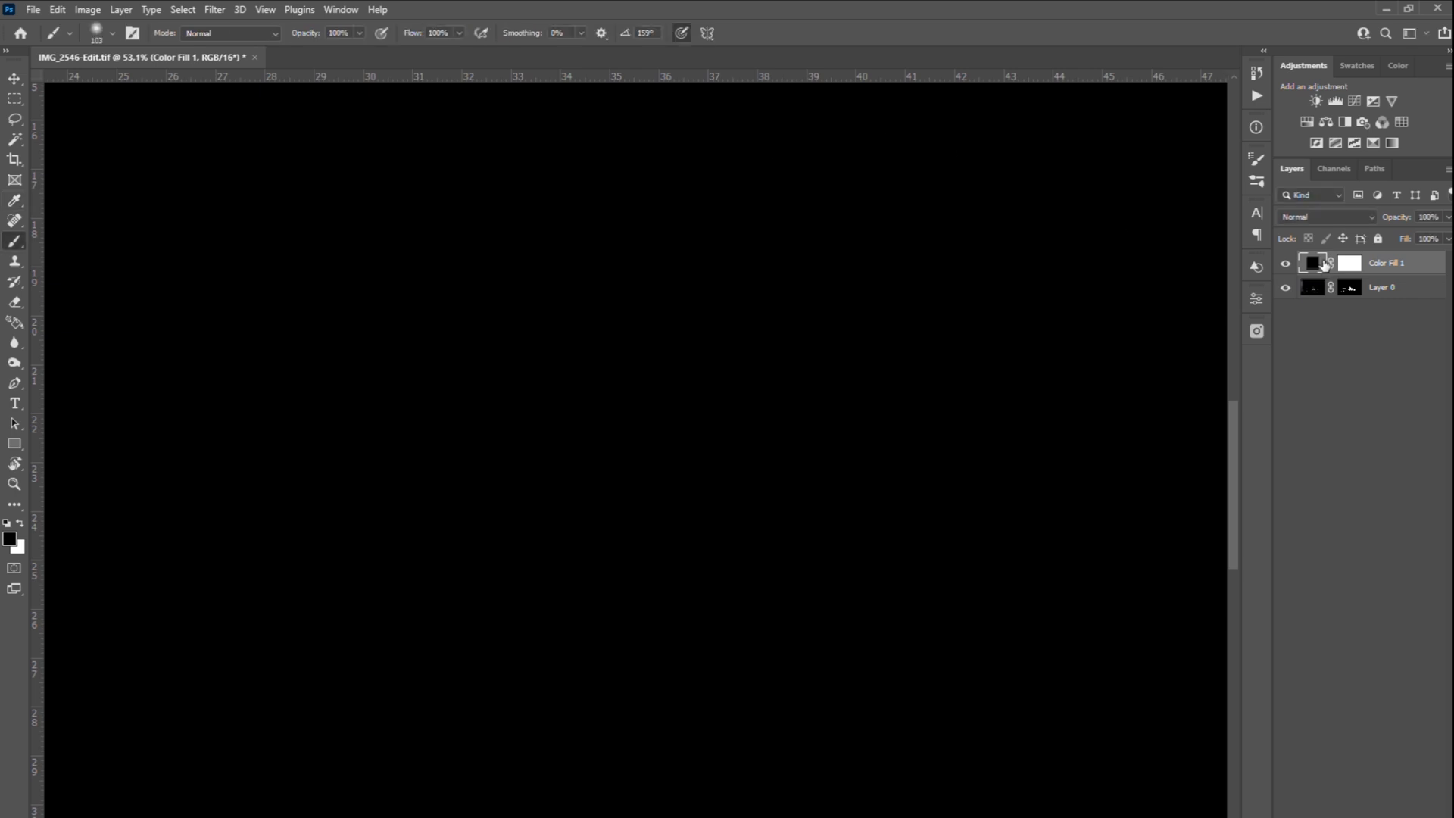
pyautogui.moveTo(1379, 261); pyautogui.dragTo(1389, 300)
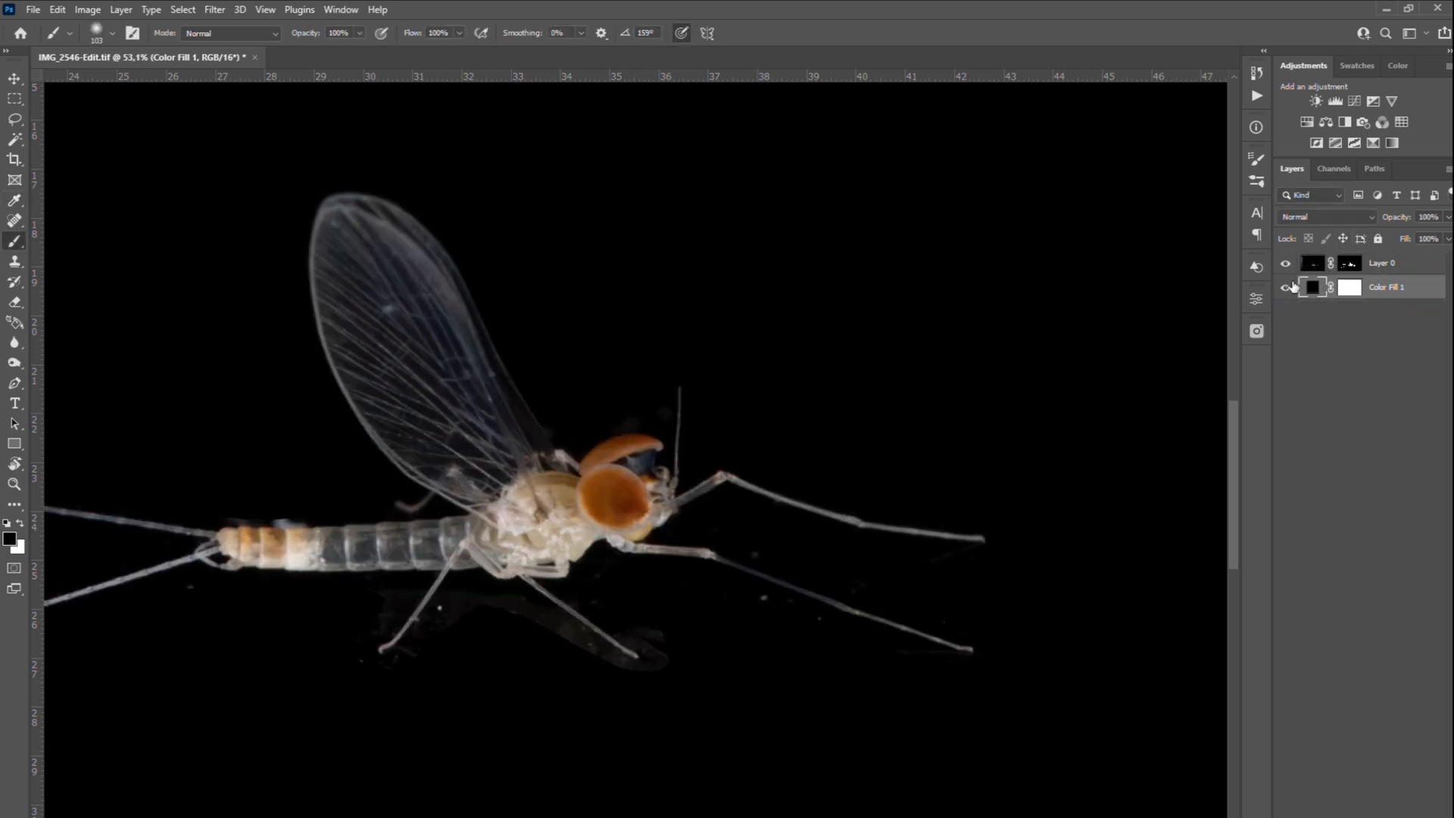
# Step: Paint black on Layer 0's mask along both sides of the lower tail filament to hide the dust specks and stray hairs
pyautogui.press('z')
pyautogui.hotkey('ctrl', '0')
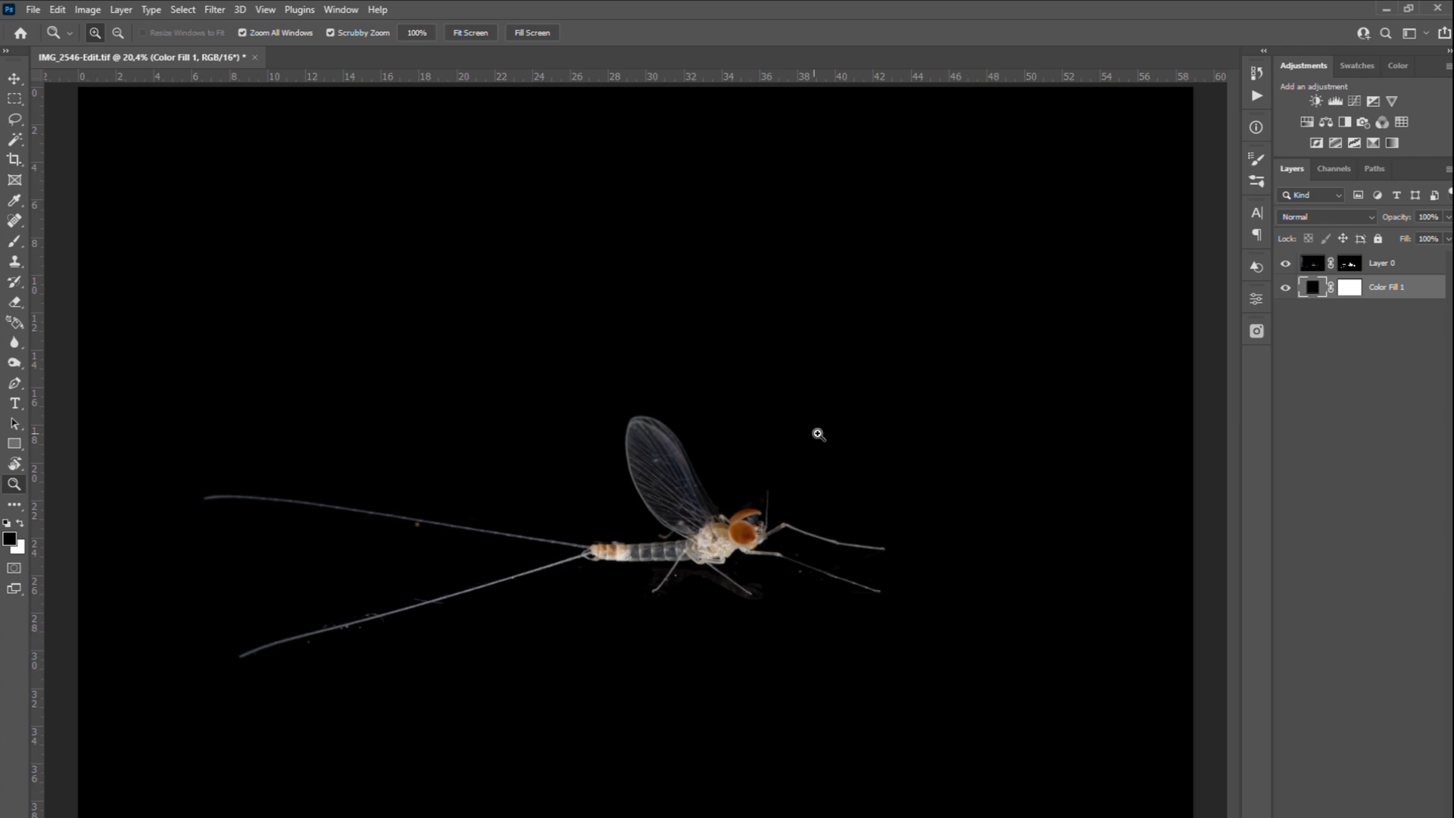
pyautogui.moveTo(243, 658); pyautogui.dragTo(331, 649)
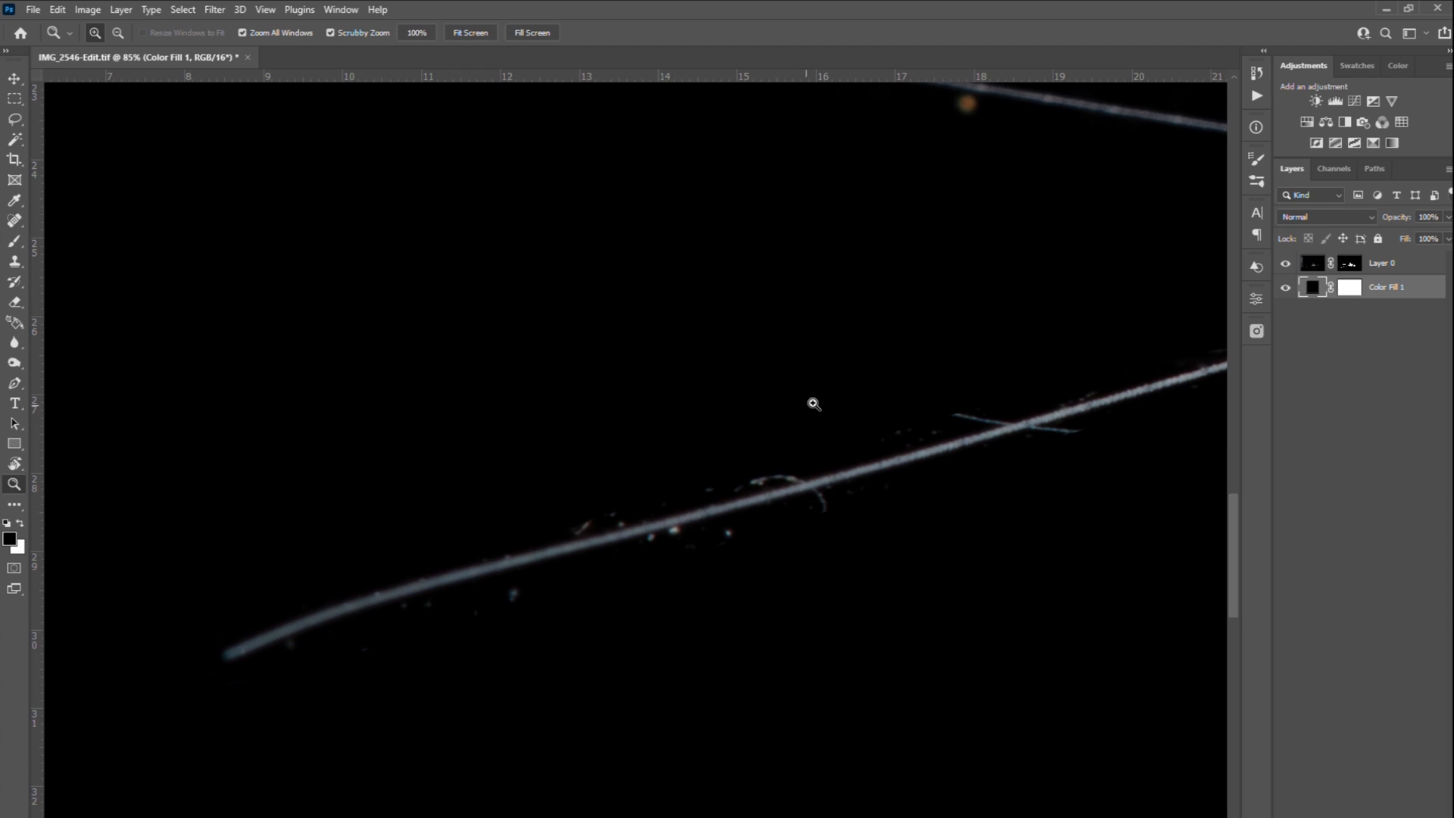
pyautogui.press('b')
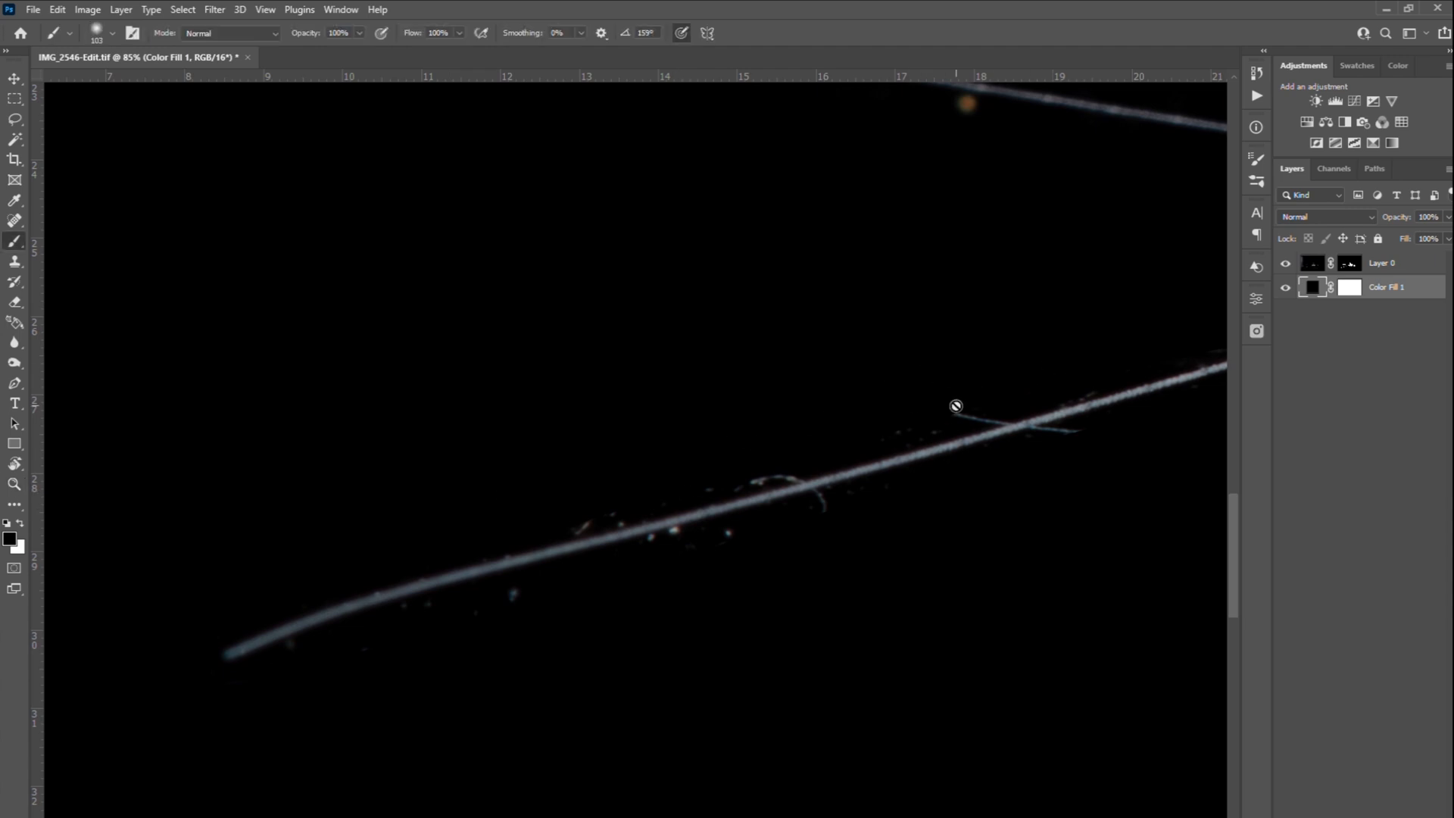
pyautogui.click(1351, 263)
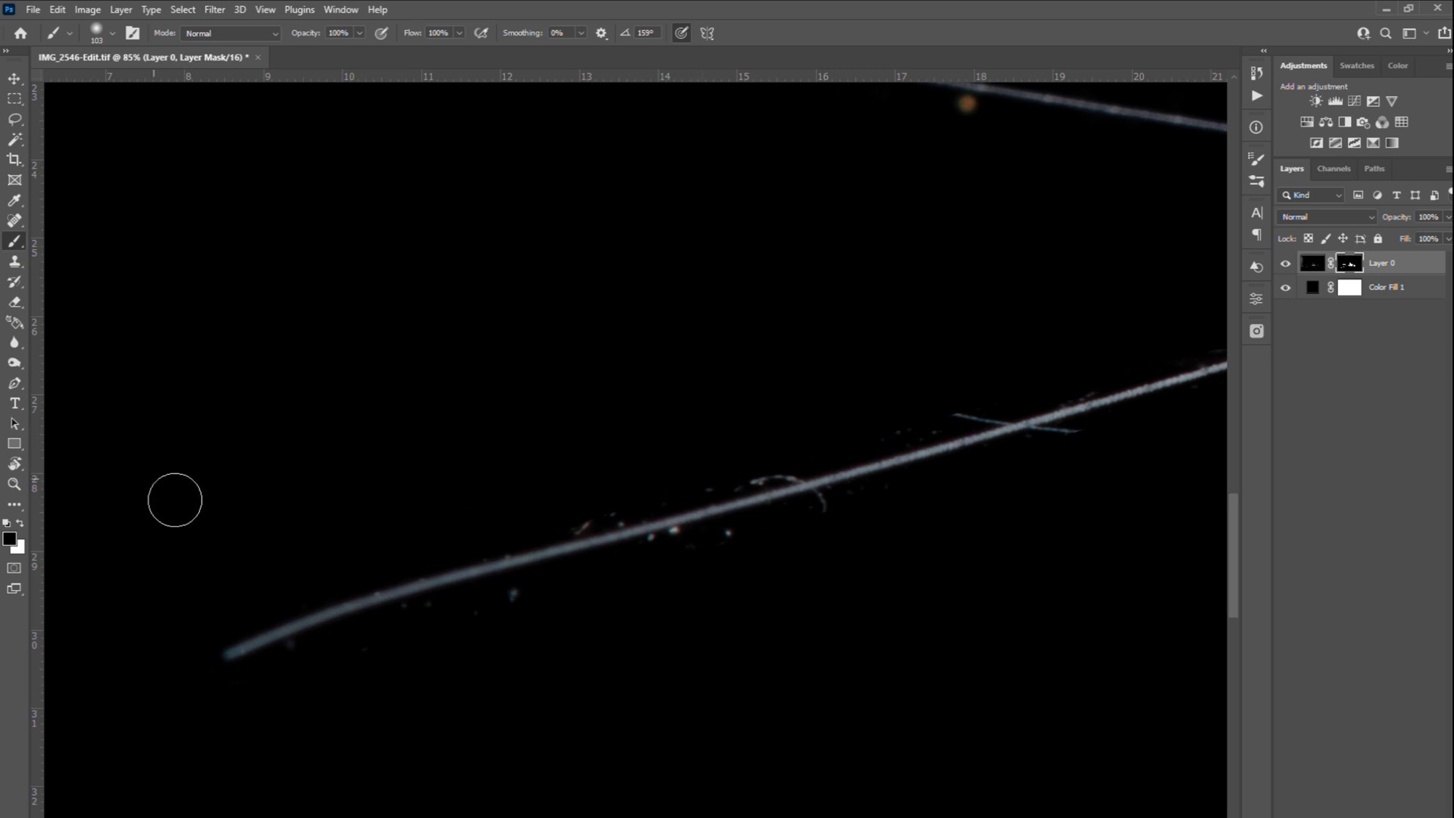
pyautogui.moveTo(697, 457); pyautogui.dragTo(682, 458)
pyautogui.moveTo(916, 419)
pyautogui.mouseDown()
pyautogui.moveTo(1025, 408)
pyautogui.moveTo(908, 440)
pyautogui.moveTo(943, 426)
pyautogui.mouseUp()
pyautogui.moveTo(761, 477)
pyautogui.mouseDown()
pyautogui.moveTo(827, 459)
pyautogui.moveTo(722, 489)
pyautogui.moveTo(815, 470)
pyautogui.mouseUp()
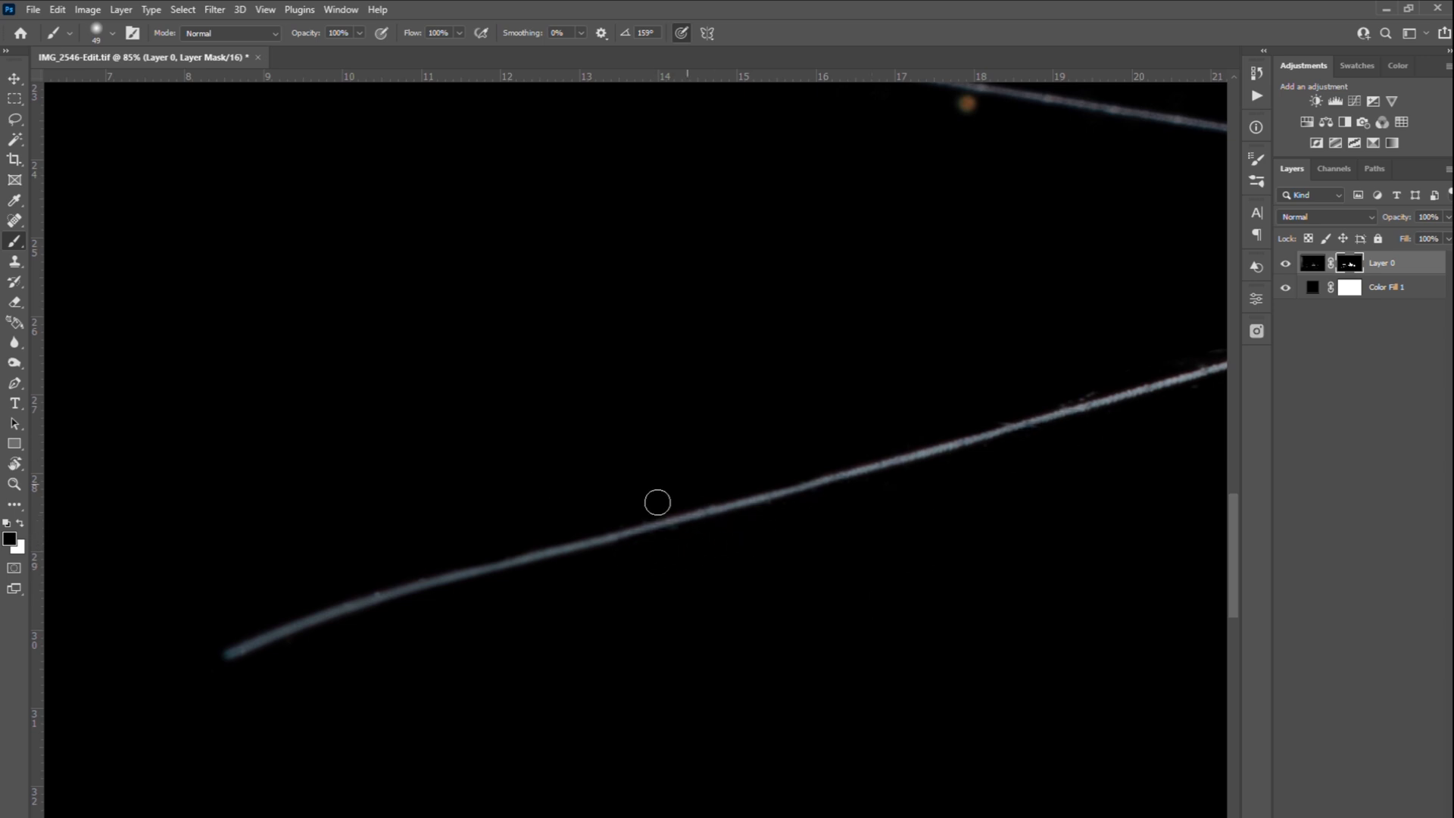
# Step: Continue the mask cleanup along the lower tail toward its base and hide the debris along the rear abdomen's upper edge
pyautogui.press('x')
pyautogui.moveTo(1036, 434)
pyautogui.mouseDown()
pyautogui.moveTo(650, 549)
pyautogui.moveTo(684, 550)
pyautogui.moveTo(633, 548)
pyautogui.mouseUp()
pyautogui.press('x')
pyautogui.moveTo(974, 432); pyautogui.dragTo(663, 506)
pyautogui.press('x')
pyautogui.press('x')
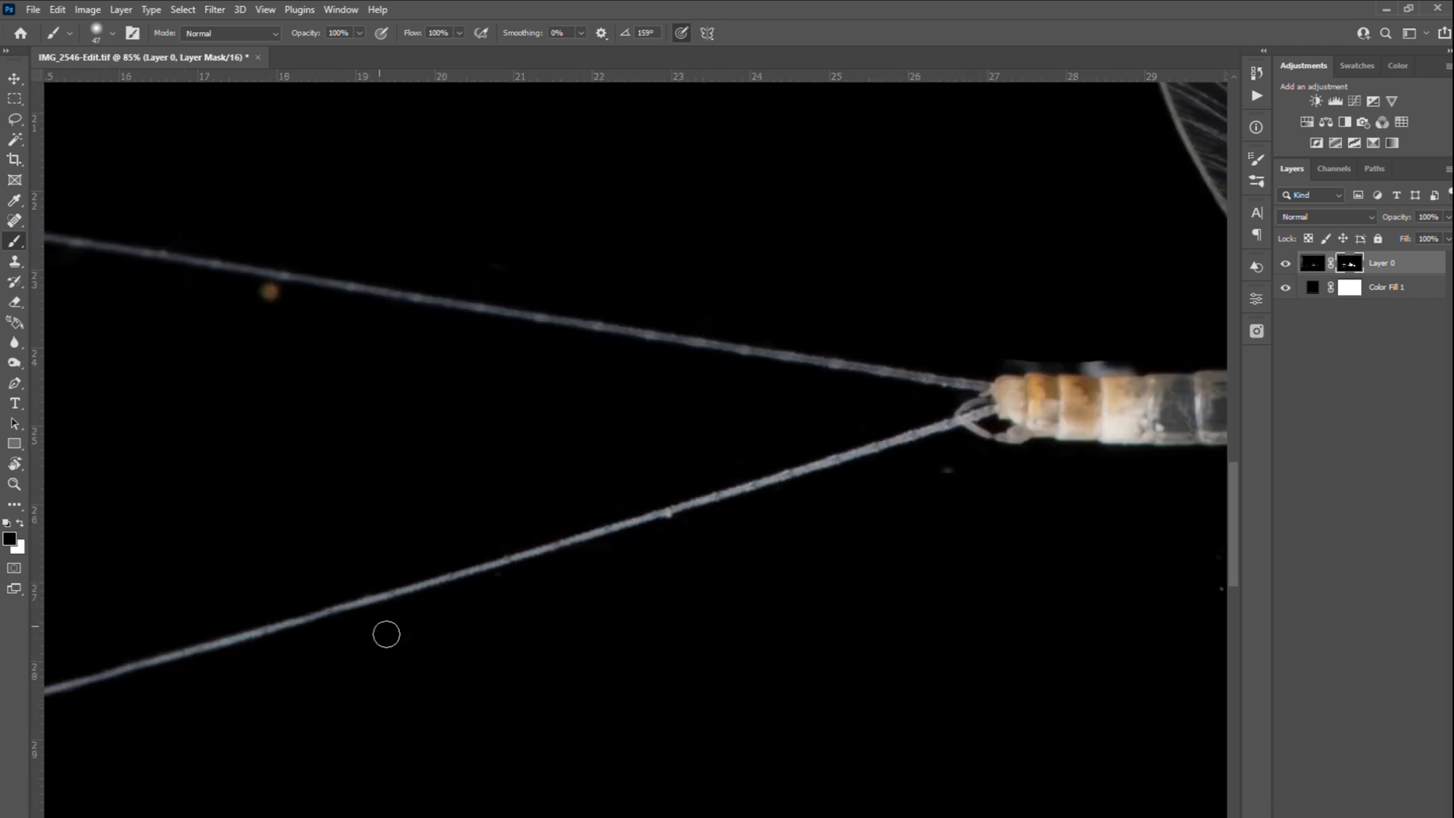
pyautogui.moveTo(1115, 361); pyautogui.dragTo(898, 367)
# Step: Paint black on the mask around the tail base and in its small gaps, reducing the brush to 3 px
pyautogui.scroll(5, 897, 367)
pyautogui.keyDown('alt'); pyautogui.rightClick(604, 357); pyautogui.keyUp('alt')
pyautogui.moveTo(617, 393); pyautogui.dragTo(950, 385)
pyautogui.keyDown('alt'); pyautogui.rightClick(532, 630); pyautogui.keyUp('alt')
pyautogui.scroll(2, 601, 523)
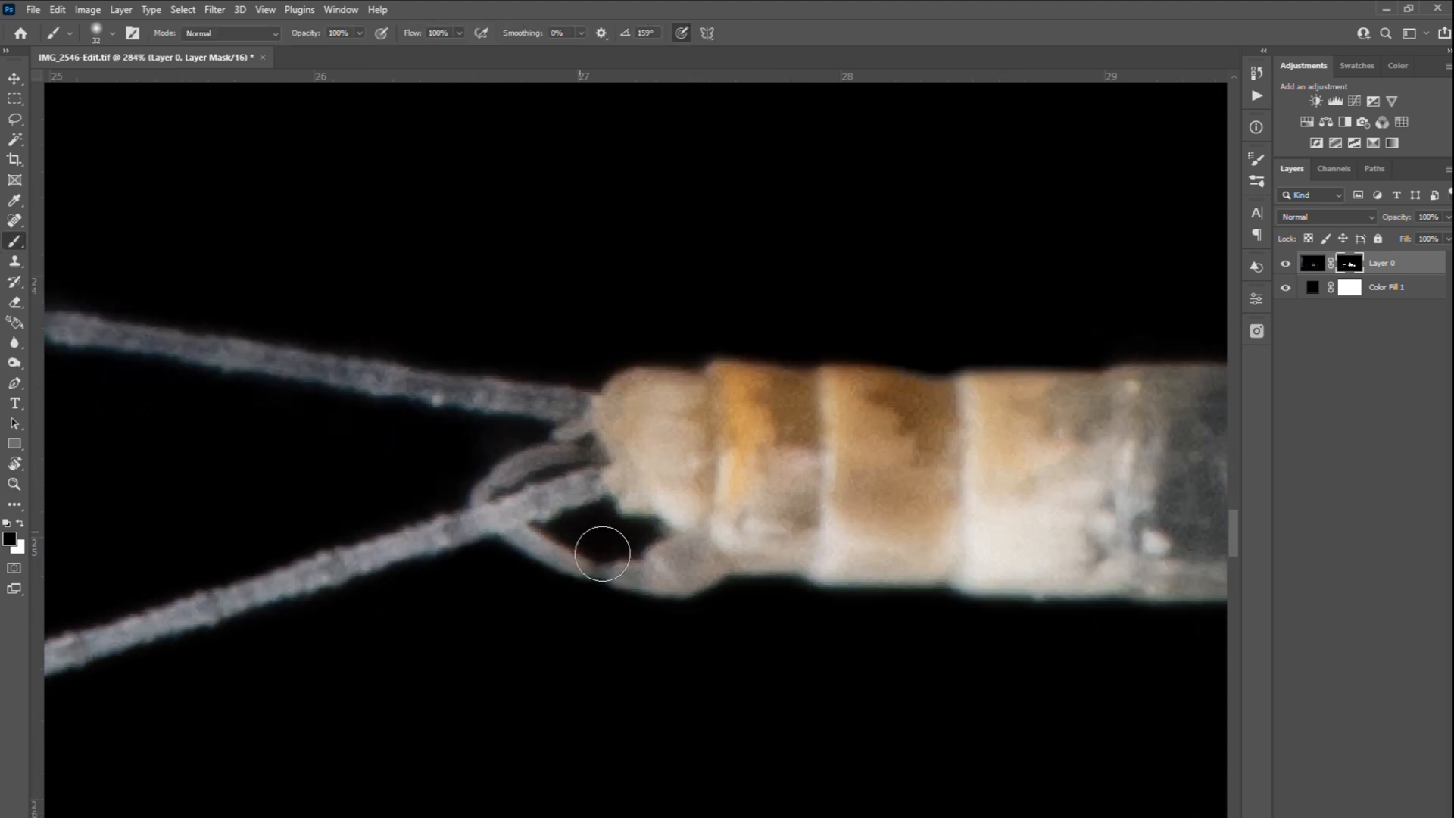
pyautogui.keyDown('alt'); pyautogui.rightClick(230, 421); pyautogui.keyUp('alt')
pyautogui.keyDown('alt'); pyautogui.rightClick(518, 433); pyautogui.keyUp('alt')
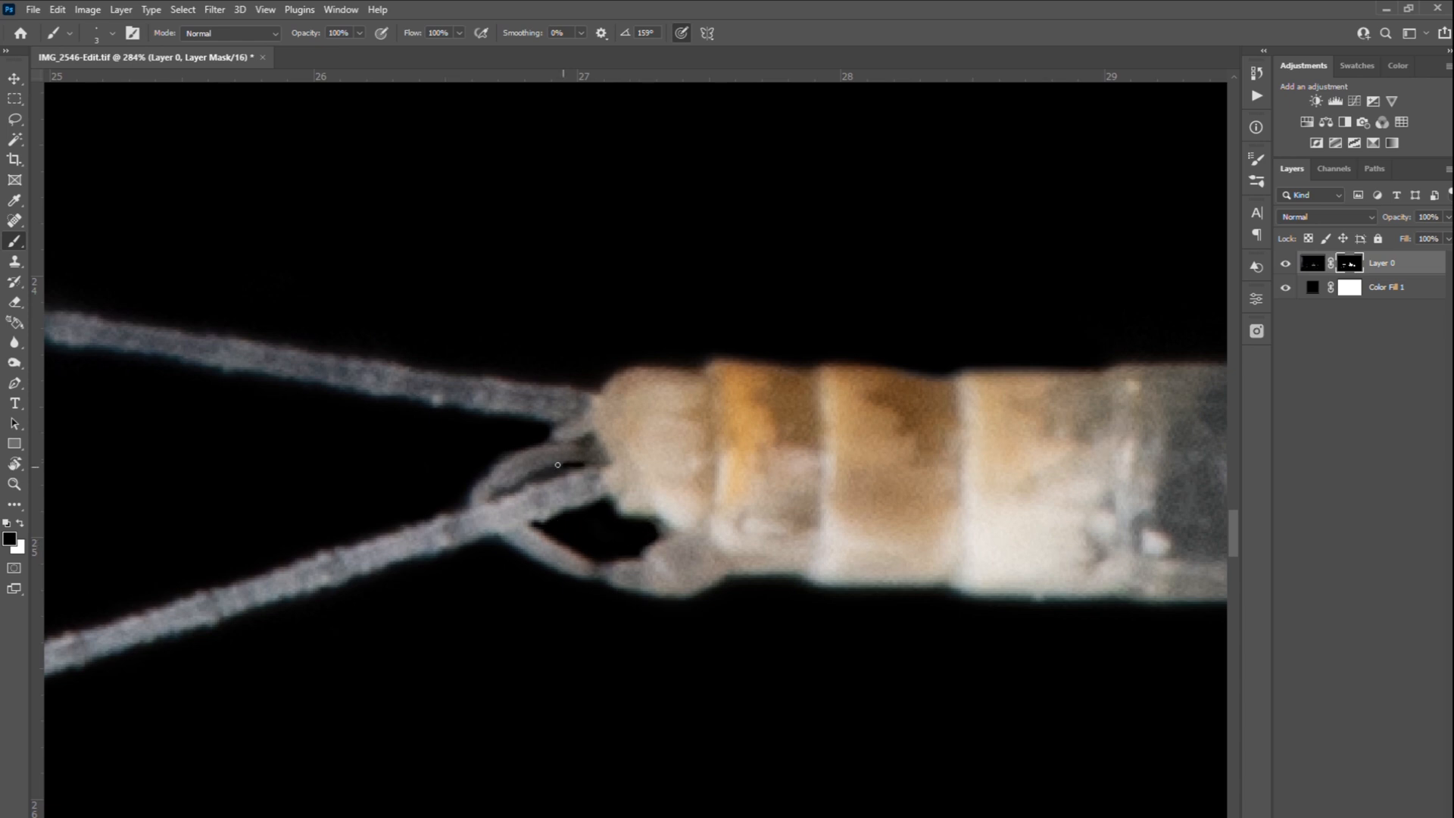
# Step: Lasso the leftover background beside the abdomen and fill it with black on Layer 0's mask
pyautogui.scroll(-5, 556, 465)
pyautogui.press('l')
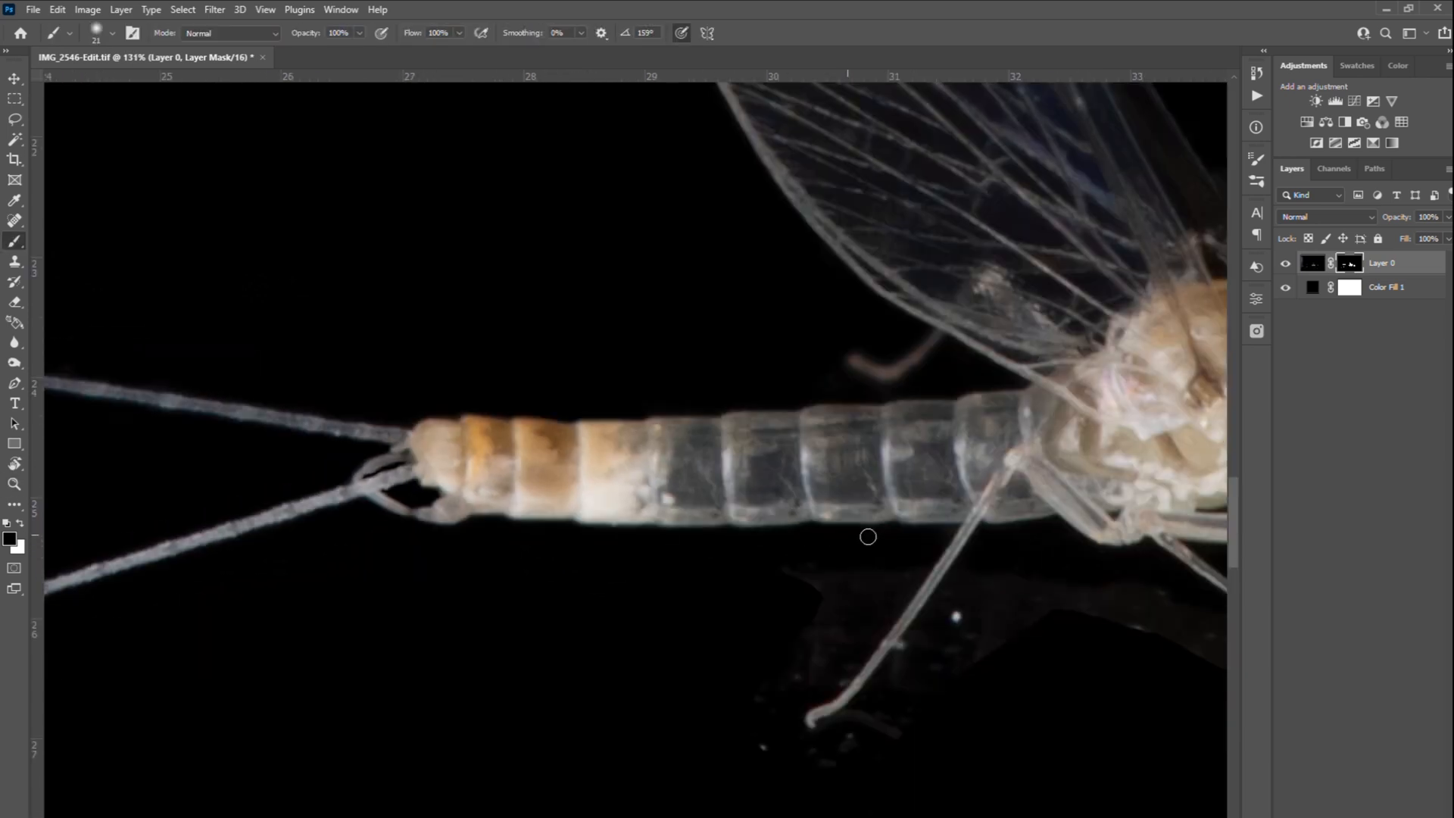
pyautogui.moveTo(715, 447)
pyautogui.mouseDown()
pyautogui.moveTo(605, 631)
pyautogui.moveTo(499, 486)
pyautogui.mouseUp()
pyautogui.hotkey('shift', 'F5')
pyautogui.press('Return')
pyautogui.hotkey('ctrl', 'd')
# Step: Lasso two further patches of leftover background around the mayfly's body and fill each with black on the mask
pyautogui.moveTo(985, 469); pyautogui.dragTo(474, 322)
pyautogui.moveTo(501, 341)
pyautogui.mouseDown()
pyautogui.moveTo(890, 599)
pyautogui.moveTo(564, 557)
pyautogui.mouseUp()
pyautogui.hotkey('shift', 'F5')
pyautogui.press('Return')
pyautogui.hotkey('ctrl', 'd')
pyautogui.moveTo(1134, 419)
pyautogui.mouseDown()
pyautogui.moveTo(464, 616)
pyautogui.moveTo(593, 666)
pyautogui.mouseUp()
pyautogui.moveTo(318, 502)
pyautogui.mouseDown()
pyautogui.moveTo(986, 673)
pyautogui.moveTo(679, 411)
pyautogui.moveTo(542, 747)
pyautogui.mouseUp()
pyautogui.hotkey('shift', 'F5')
pyautogui.press('Return')
pyautogui.hotkey('ctrl', 'd')
pyautogui.moveTo(151, 568); pyautogui.dragTo(1120, 485)
# Step: Refine the mask edge around the mayfly's body with the brush, alternating between black and white
pyautogui.press('z')
pyautogui.moveTo(643, 483); pyautogui.dragTo(714, 484)
pyautogui.press('b')
pyautogui.moveTo(862, 363)
pyautogui.mouseDown()
pyautogui.moveTo(626, 679)
pyautogui.moveTo(649, 775)
pyautogui.moveTo(958, 442)
pyautogui.moveTo(944, 440)
pyautogui.mouseUp()
pyautogui.press('x')
pyautogui.moveTo(1052, 375); pyautogui.dragTo(700, 365)
pyautogui.moveTo(707, 416); pyautogui.dragTo(704, 442)
pyautogui.moveTo(870, 413); pyautogui.dragTo(925, 370)
pyautogui.moveTo(925, 370)
pyautogui.mouseDown()
pyautogui.moveTo(484, 305)
pyautogui.moveTo(625, 420)
pyautogui.mouseUp()
pyautogui.moveTo(690, 482); pyautogui.dragTo(707, 482)
pyautogui.moveTo(700, 493)
pyautogui.mouseDown()
pyautogui.moveTo(1025, 732)
pyautogui.moveTo(974, 691)
pyautogui.moveTo(1116, 669)
pyautogui.moveTo(957, 565)
pyautogui.moveTo(922, 726)
pyautogui.mouseUp()
# Step: Paint black on Layer 0's mask over the leftover background around the legs beneath the mayfly's body
pyautogui.scroll(3, 598, 606)
pyautogui.moveTo(533, 430)
pyautogui.mouseDown()
pyautogui.moveTo(512, 430)
pyautogui.moveTo(636, 454)
pyautogui.moveTo(834, 429)
pyautogui.moveTo(863, 273)
pyautogui.mouseUp()
pyautogui.moveTo(949, 292); pyautogui.dragTo(650, 520)
pyautogui.moveTo(587, 515); pyautogui.dragTo(655, 485)
pyautogui.moveTo(705, 486); pyautogui.dragTo(894, 352)
pyautogui.moveTo(1181, 500); pyautogui.dragTo(598, 447)
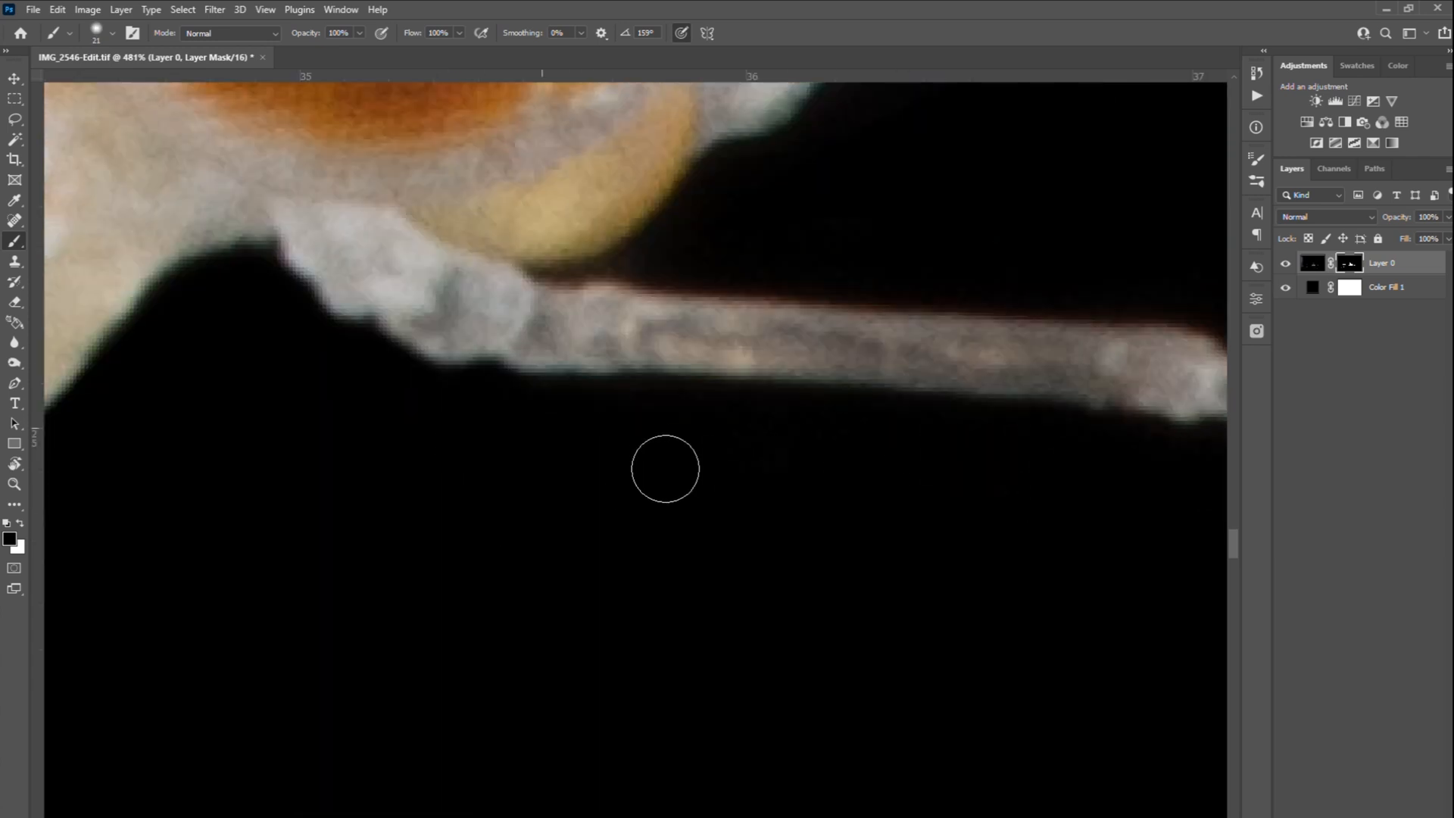
# Step: Paint black on the mask along the edges of the lower front leg, from the head outward
pyautogui.moveTo(556, 390); pyautogui.dragTo(882, 406)
pyautogui.moveTo(1054, 454); pyautogui.dragTo(566, 360)
pyautogui.moveTo(1159, 615); pyautogui.dragTo(551, 454)
pyautogui.moveTo(1098, 606); pyautogui.dragTo(530, 436)
pyautogui.moveTo(897, 572); pyautogui.dragTo(325, 400)
pyautogui.moveTo(1086, 657); pyautogui.dragTo(570, 490)
pyautogui.moveTo(893, 511); pyautogui.dragTo(768, 553)
pyautogui.moveTo(534, 342); pyautogui.dragTo(853, 489)
pyautogui.moveTo(367, 302); pyautogui.dragTo(808, 518)
pyautogui.moveTo(542, 298); pyautogui.dragTo(922, 595)
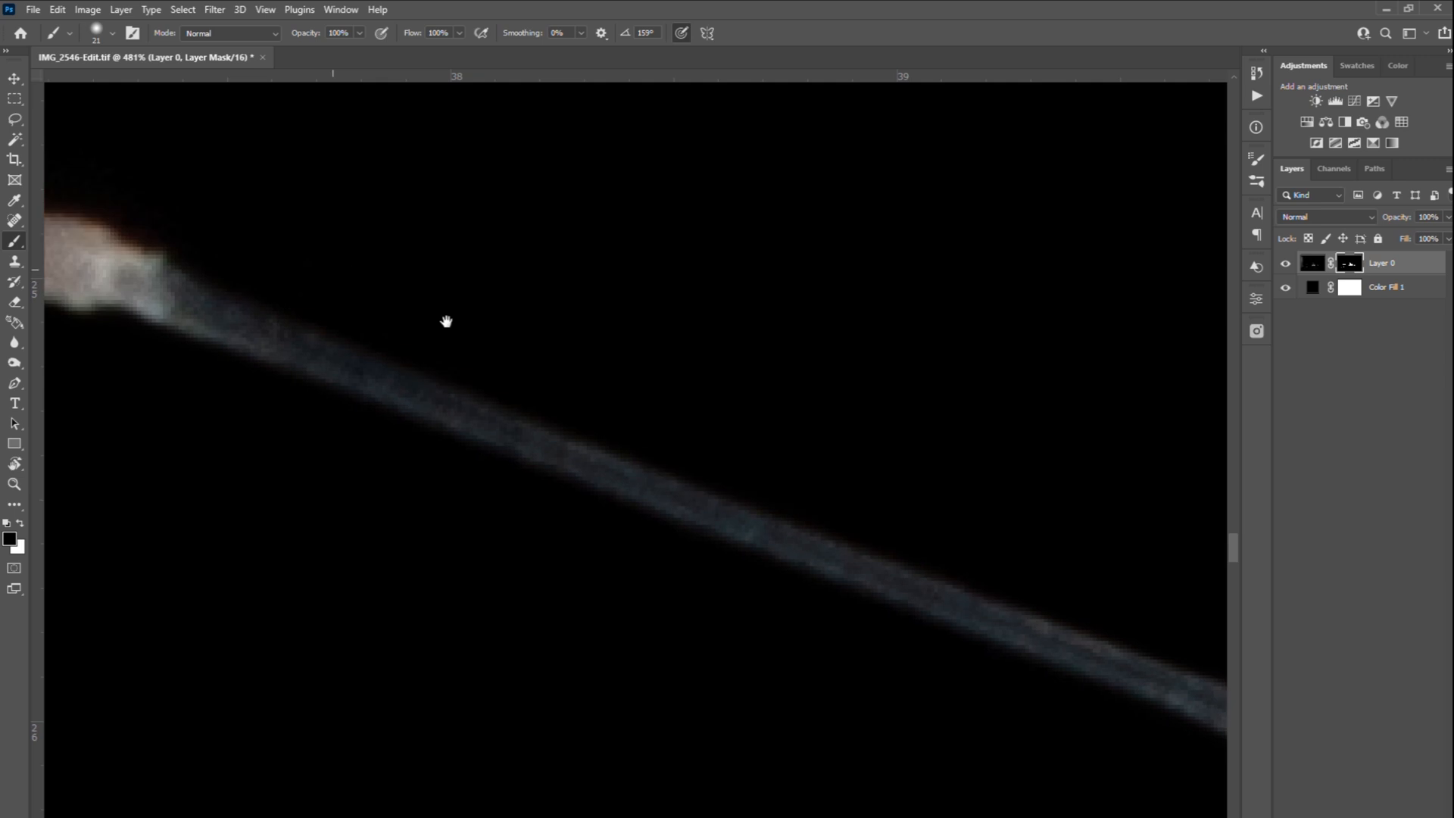
# Step: Shrink the brush and paint black on the mask in the narrow gap between the yellow lower eye and the front leg
pyautogui.moveTo(447, 321); pyautogui.dragTo(893, 444)
pyautogui.moveTo(344, 367); pyautogui.dragTo(697, 405)
pyautogui.moveTo(745, 353); pyautogui.dragTo(830, 220)
pyautogui.press('[')
pyautogui.press('[')
pyautogui.press('[')
pyautogui.press('[')
pyautogui.press('[')
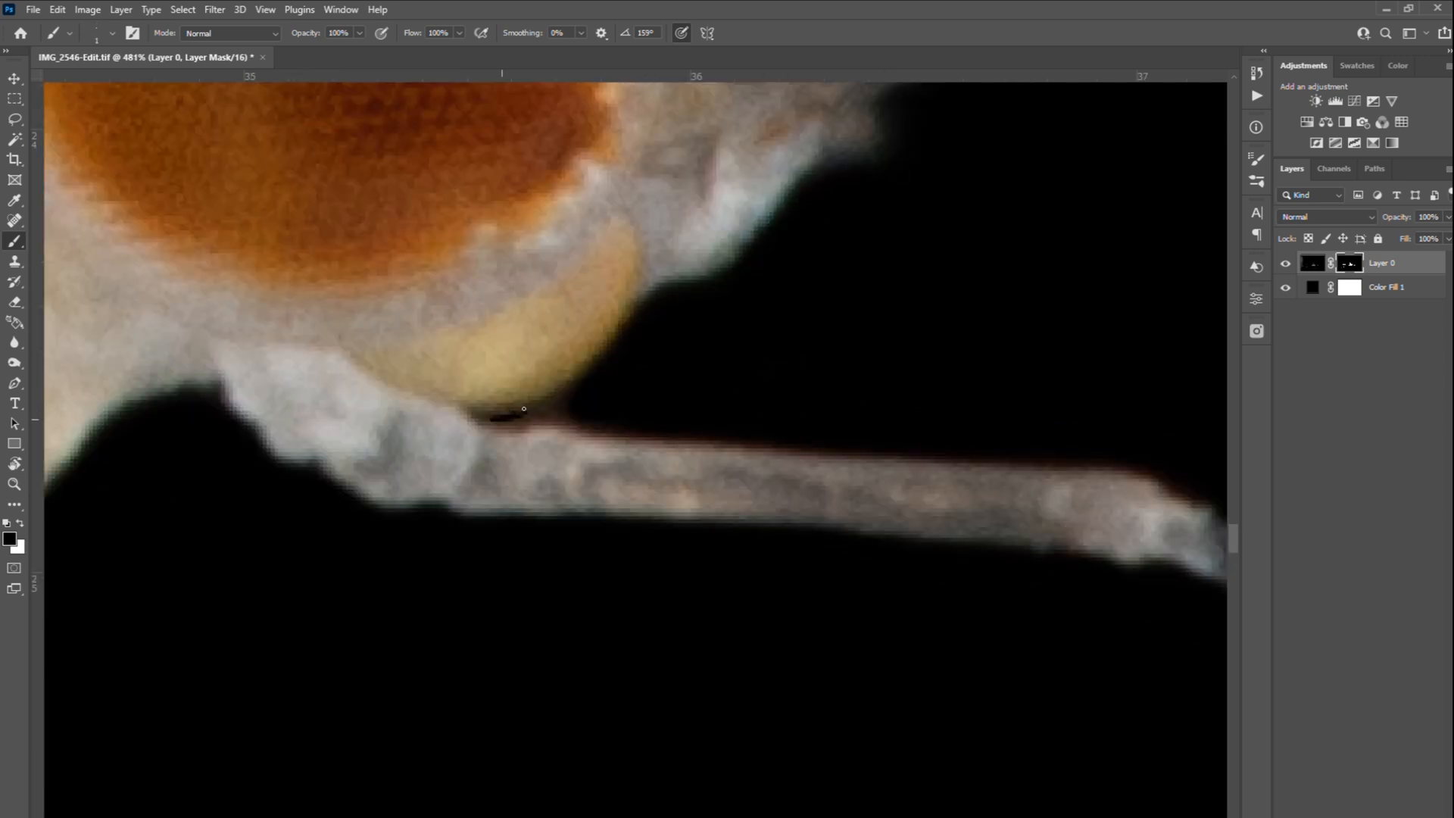
pyautogui.scroll(-4, 502, 389)
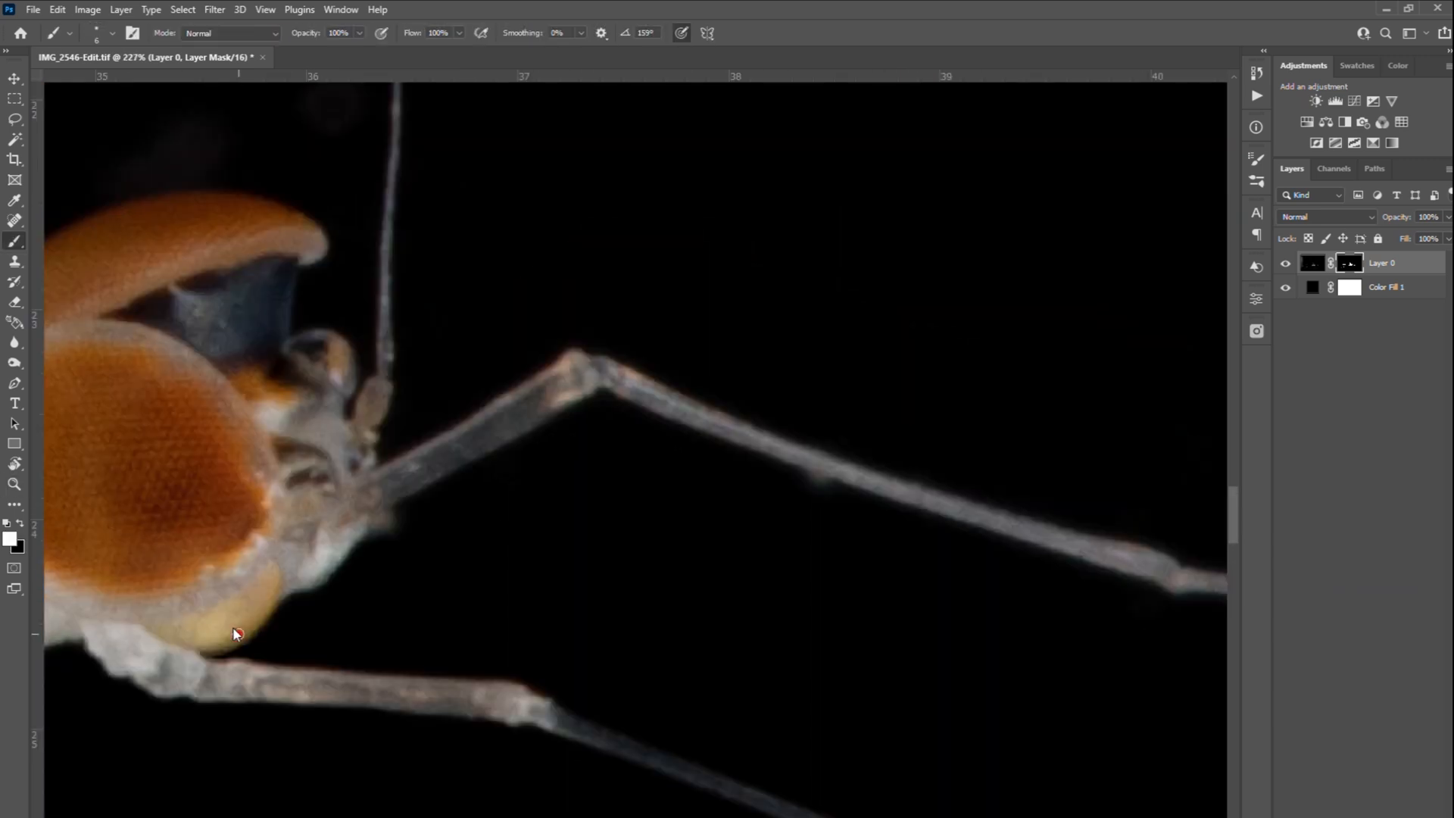
# Step: Paint black on the mask along both sides of the upper front leg with a 25 px brush
pyautogui.moveTo(807, 485); pyautogui.dragTo(569, 391)
pyautogui.press('[')
pyautogui.press('[')
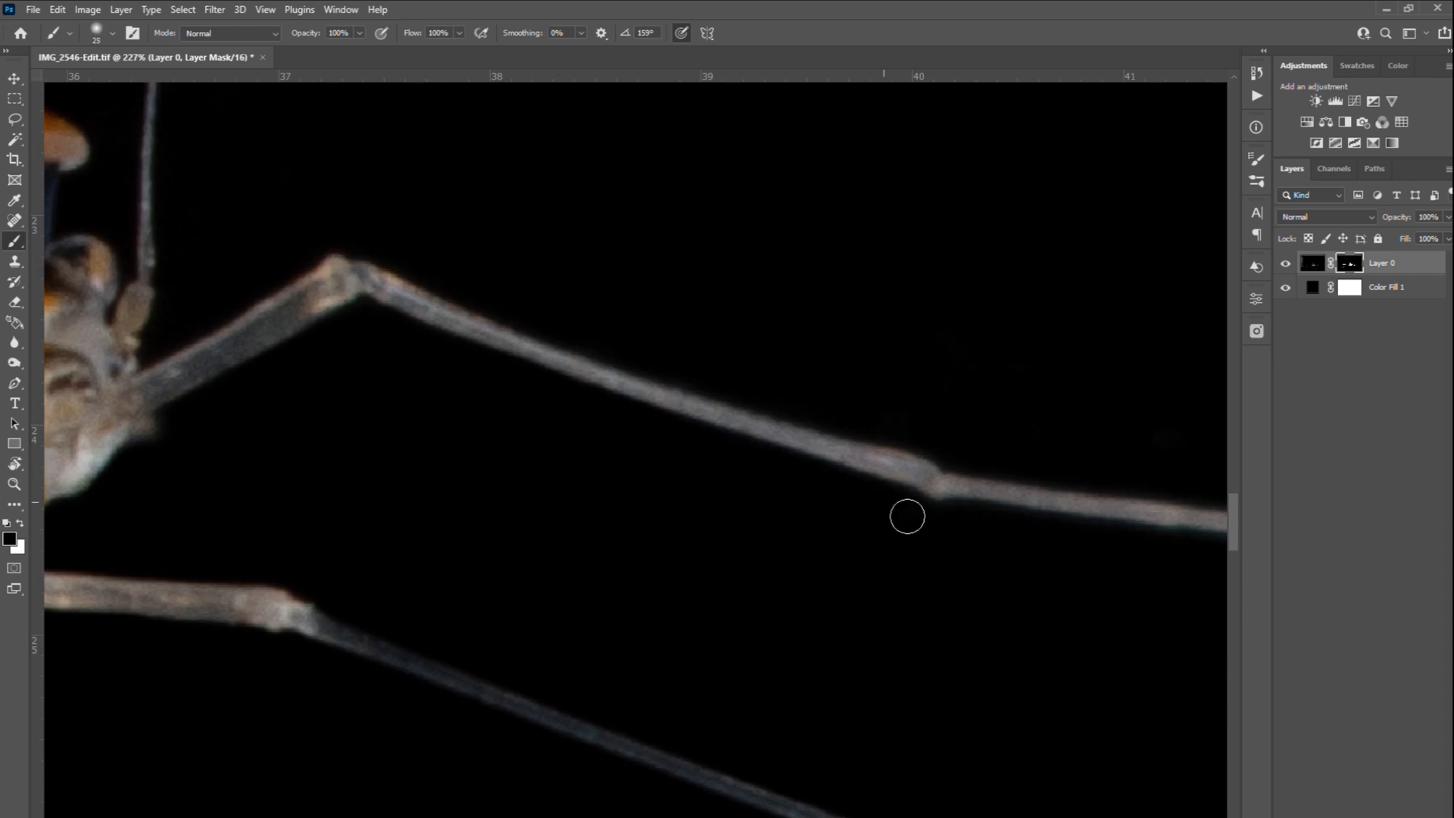
pyautogui.moveTo(954, 540); pyautogui.dragTo(437, 487)
pyautogui.moveTo(879, 541); pyautogui.dragTo(863, 466)
pyautogui.moveTo(532, 354); pyautogui.dragTo(771, 431)
pyautogui.moveTo(670, 488); pyautogui.dragTo(598, 455)
pyautogui.moveTo(275, 354); pyautogui.dragTo(850, 523)
pyautogui.moveTo(414, 536); pyautogui.dragTo(500, 541)
# Step: Adjust the brush size and paint black on the mask beside the antenna
pyautogui.press('[')
pyautogui.press('[')
pyautogui.press('[')
pyautogui.moveTo(546, 350); pyautogui.dragTo(590, 603)
pyautogui.press(']')
pyautogui.press(']')
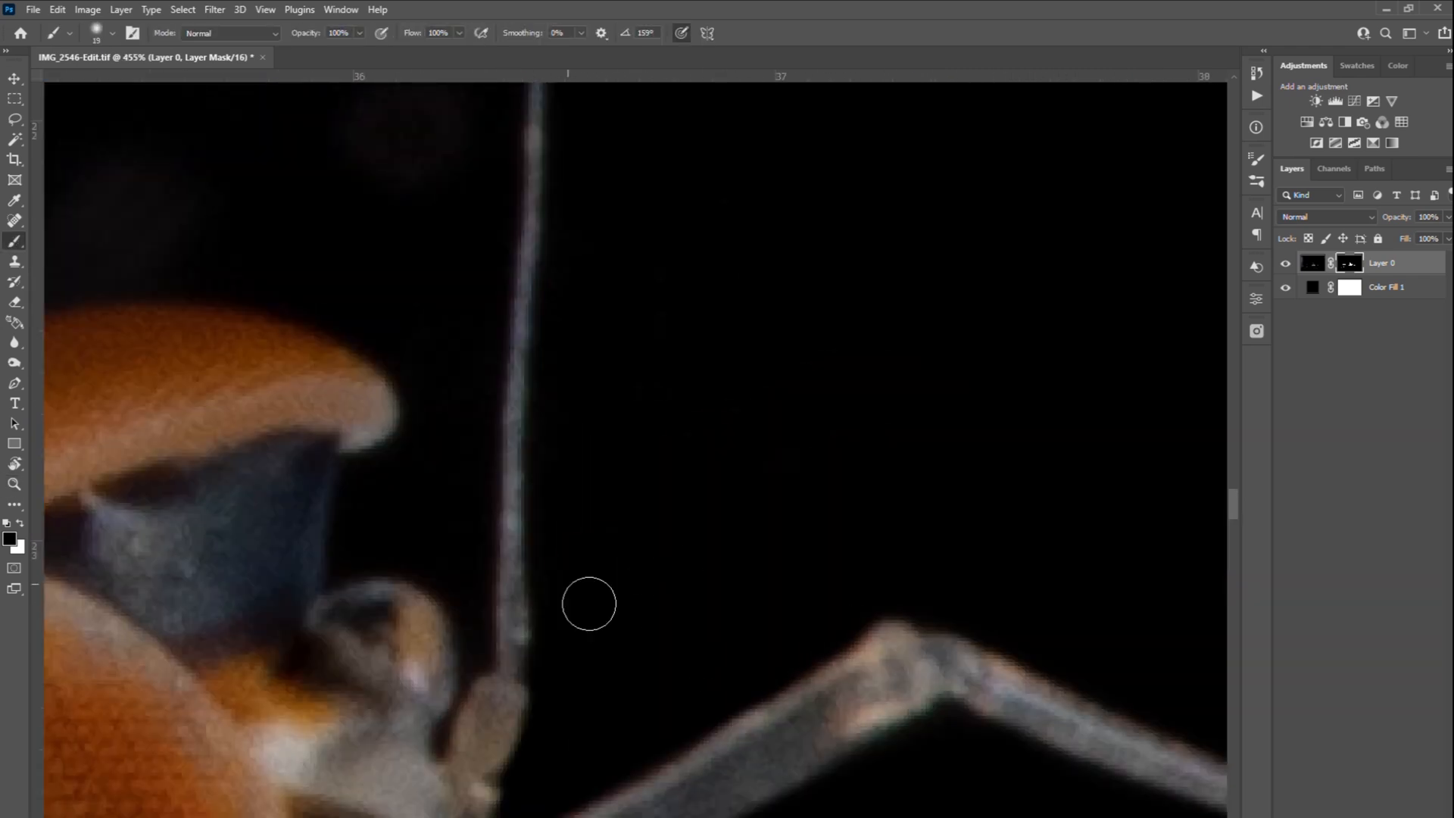
pyautogui.moveTo(669, 494)
pyautogui.mouseDown()
pyautogui.moveTo(591, 409)
pyautogui.moveTo(740, 429)
pyautogui.mouseUp()
# Step: Lasso the leftover background above the upper eye, between wing and antenna, and fill it with black on the mask
pyautogui.press('l')
pyautogui.moveTo(727, 504)
pyautogui.mouseDown()
pyautogui.moveTo(752, 539)
pyautogui.moveTo(479, 491)
pyautogui.moveTo(747, 496)
pyautogui.mouseUp()
pyautogui.press('b')
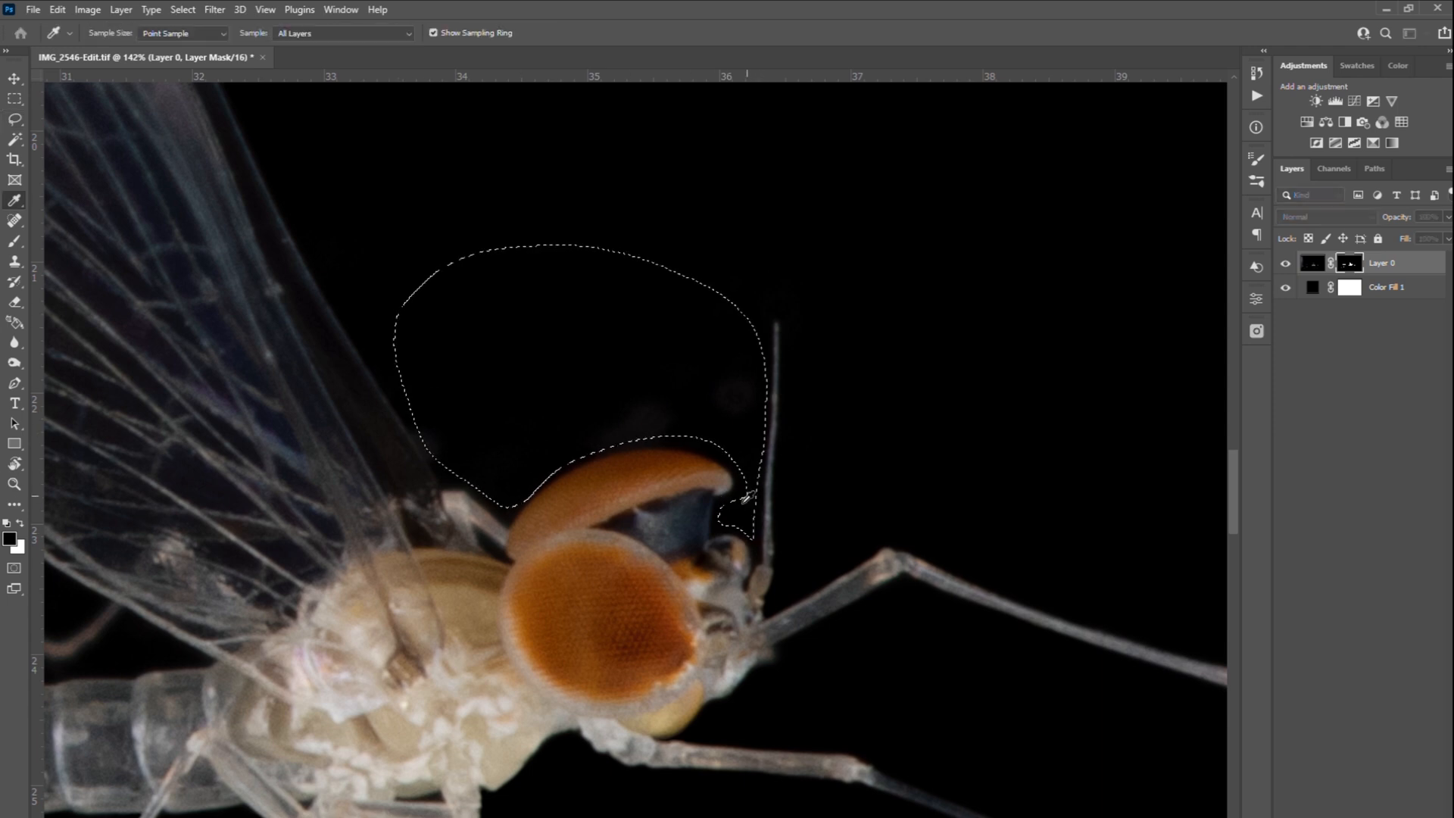
pyautogui.hotkey('alt', 'BackSpace')
pyautogui.hotkey('ctrl', 'd')
# Step: Refine the mask around the antenna, the upper eye and the small gap behind the head, alternating between black and white
pyautogui.moveTo(757, 408); pyautogui.dragTo(795, 406)
pyautogui.moveTo(755, 603); pyautogui.dragTo(769, 601)
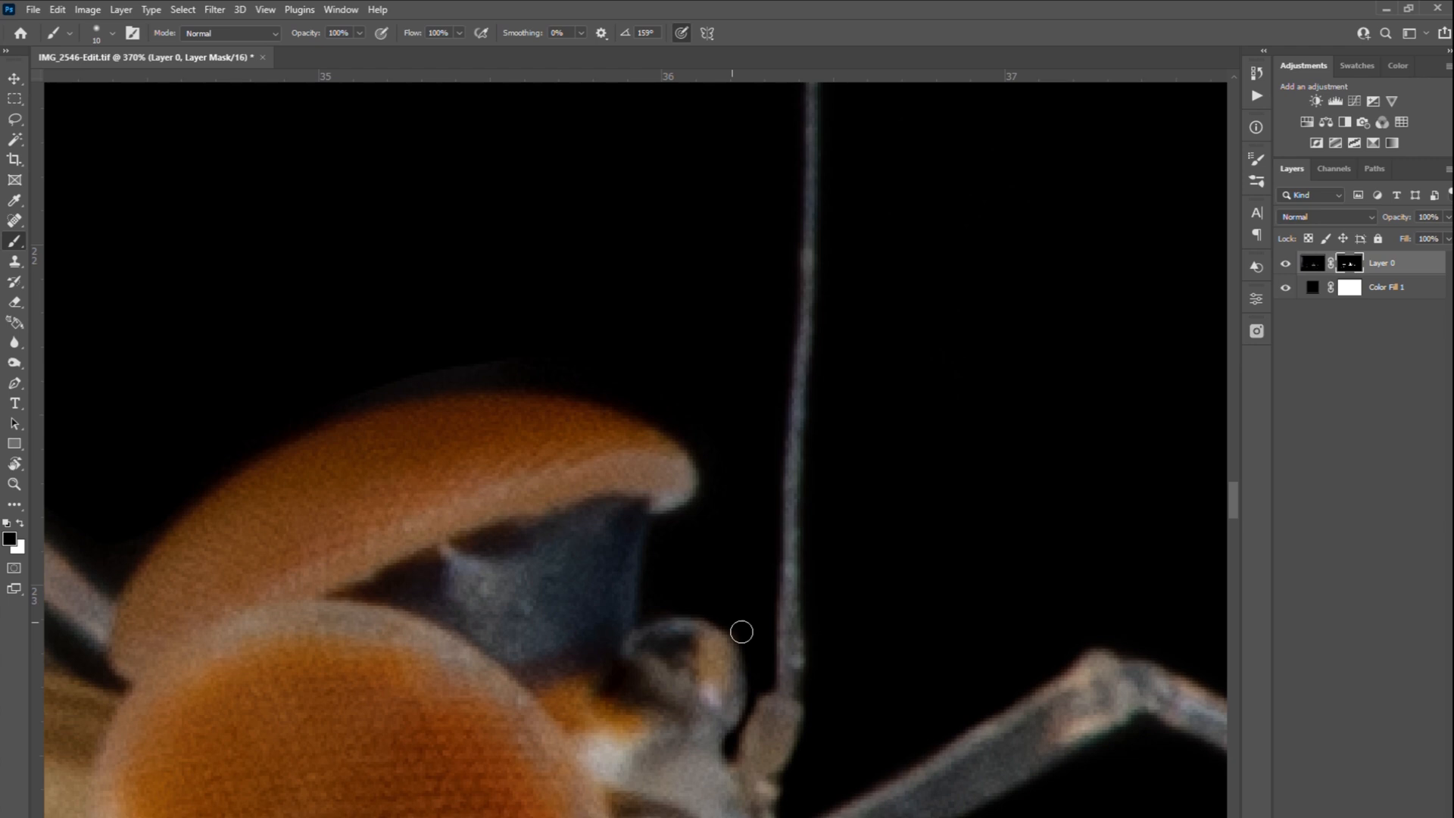
pyautogui.hscroll(-2, 631, 388)
pyautogui.hscroll(-5, 685, 383)
pyautogui.press(']')
pyautogui.moveTo(633, 592); pyautogui.dragTo(578, 532)
pyautogui.press('x')
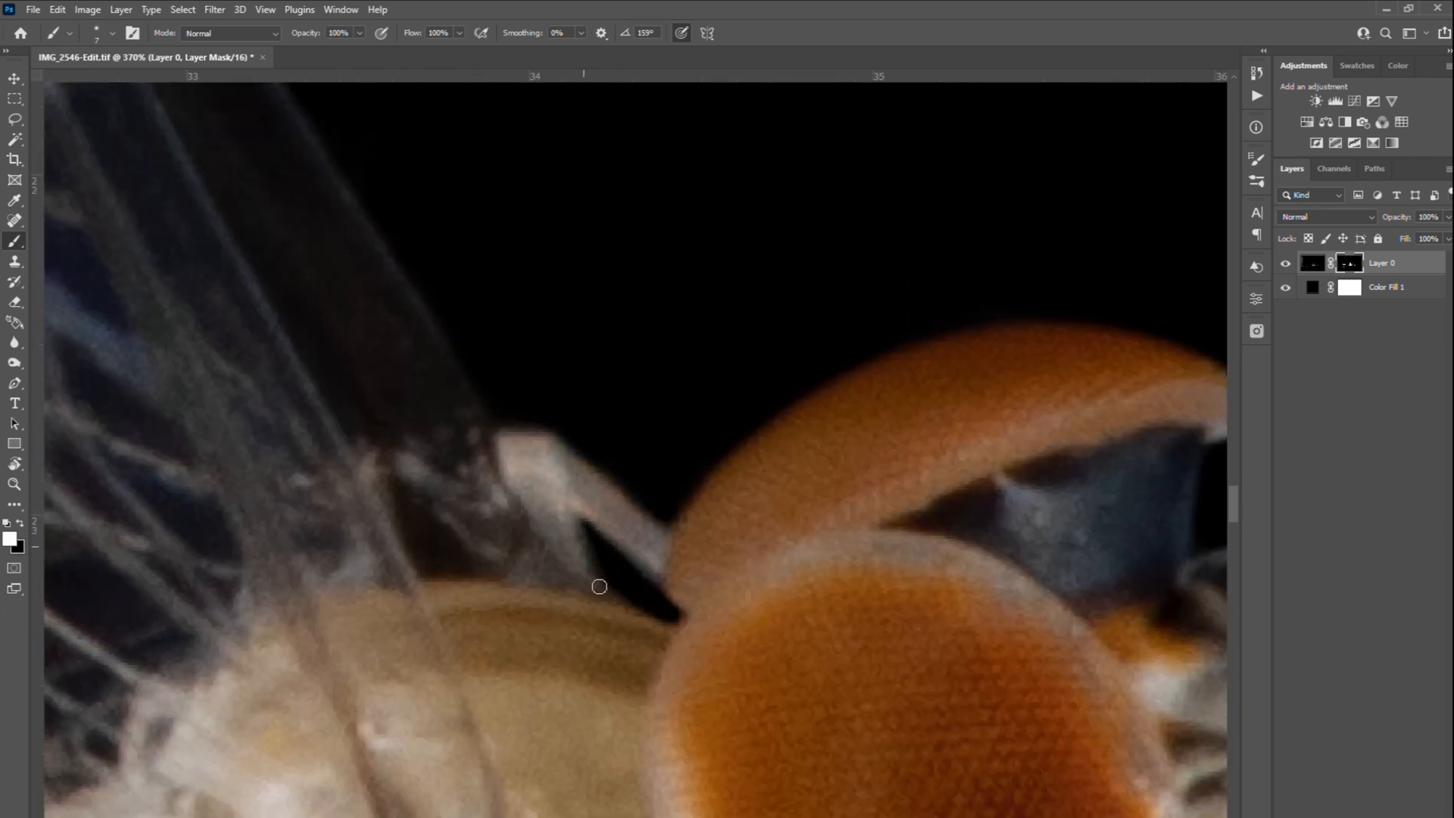
pyautogui.moveTo(772, 591); pyautogui.dragTo(743, 587)
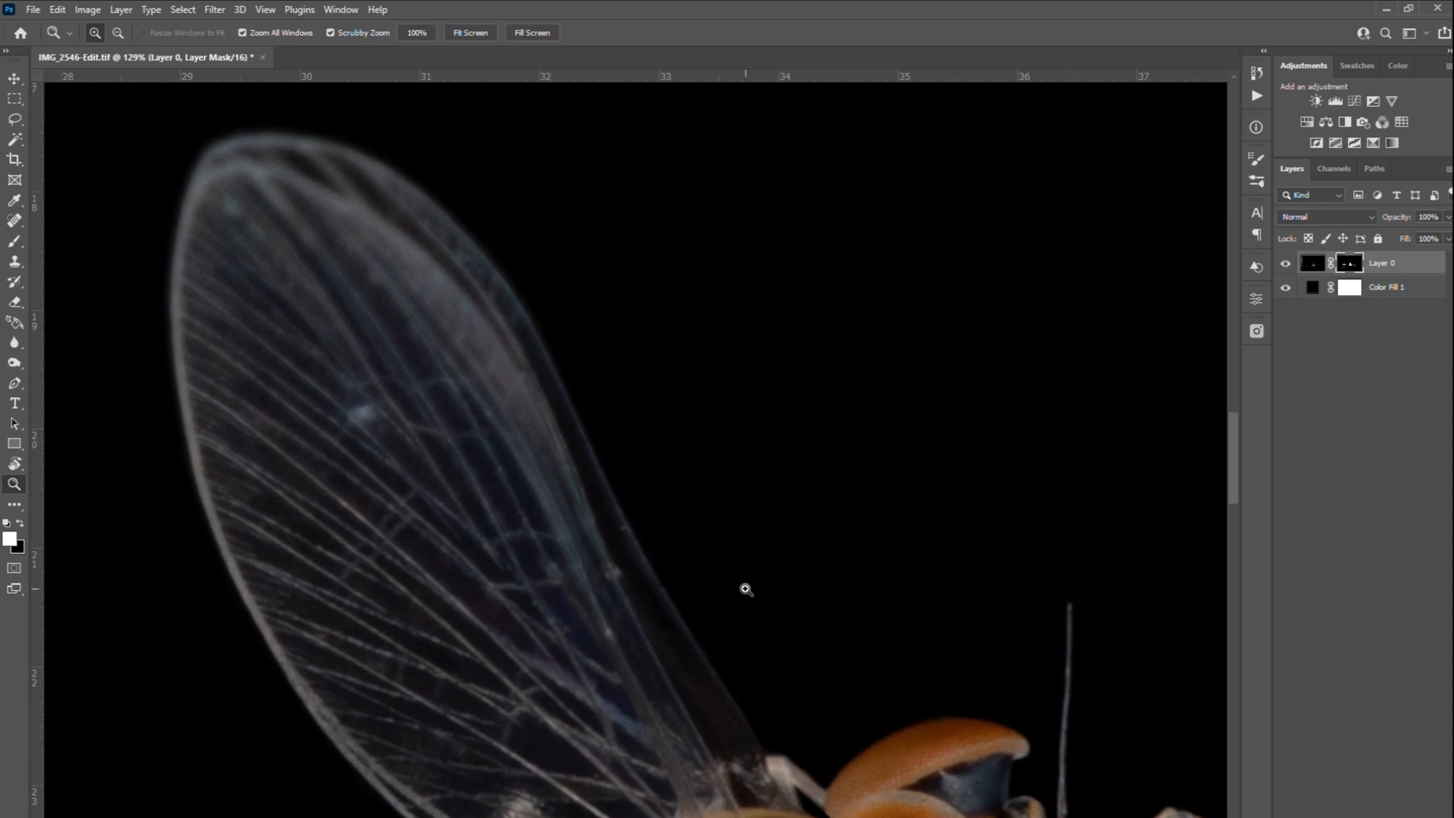
# Step: Lasso the leftover white area around the antenna on the mask and fill it with black
pyautogui.press('x')
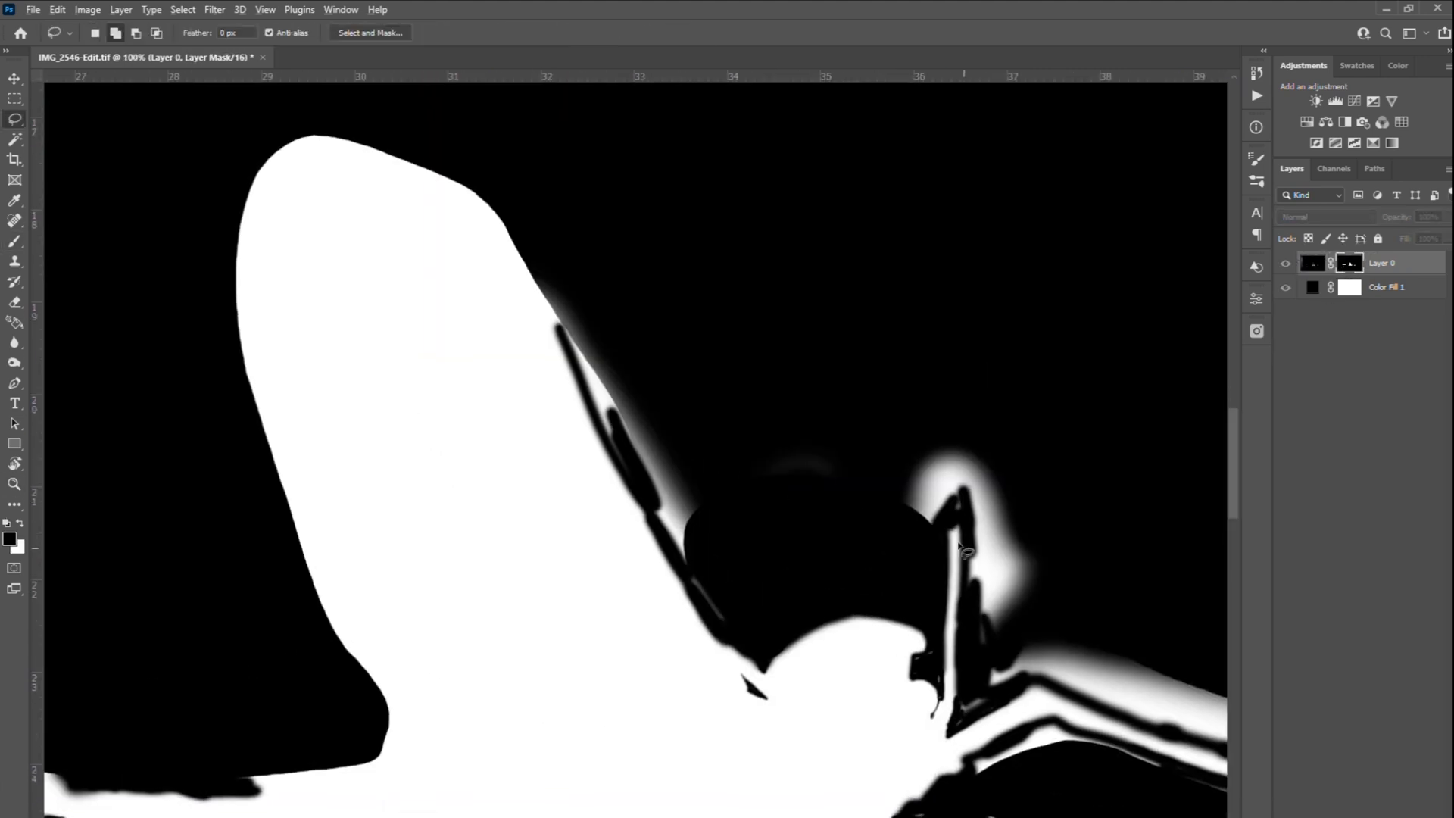
pyautogui.moveTo(964, 687)
pyautogui.mouseDown()
pyautogui.moveTo(704, 557)
pyautogui.moveTo(968, 530)
pyautogui.mouseUp()
pyautogui.hotkey('alt', 'BackSpace')
pyautogui.hotkey('ctrl', 'd')
# Step: Lasso the remaining light areas above the upper front leg on the mask and fill each with black
pyautogui.moveTo(992, 667); pyautogui.dragTo(516, 443)
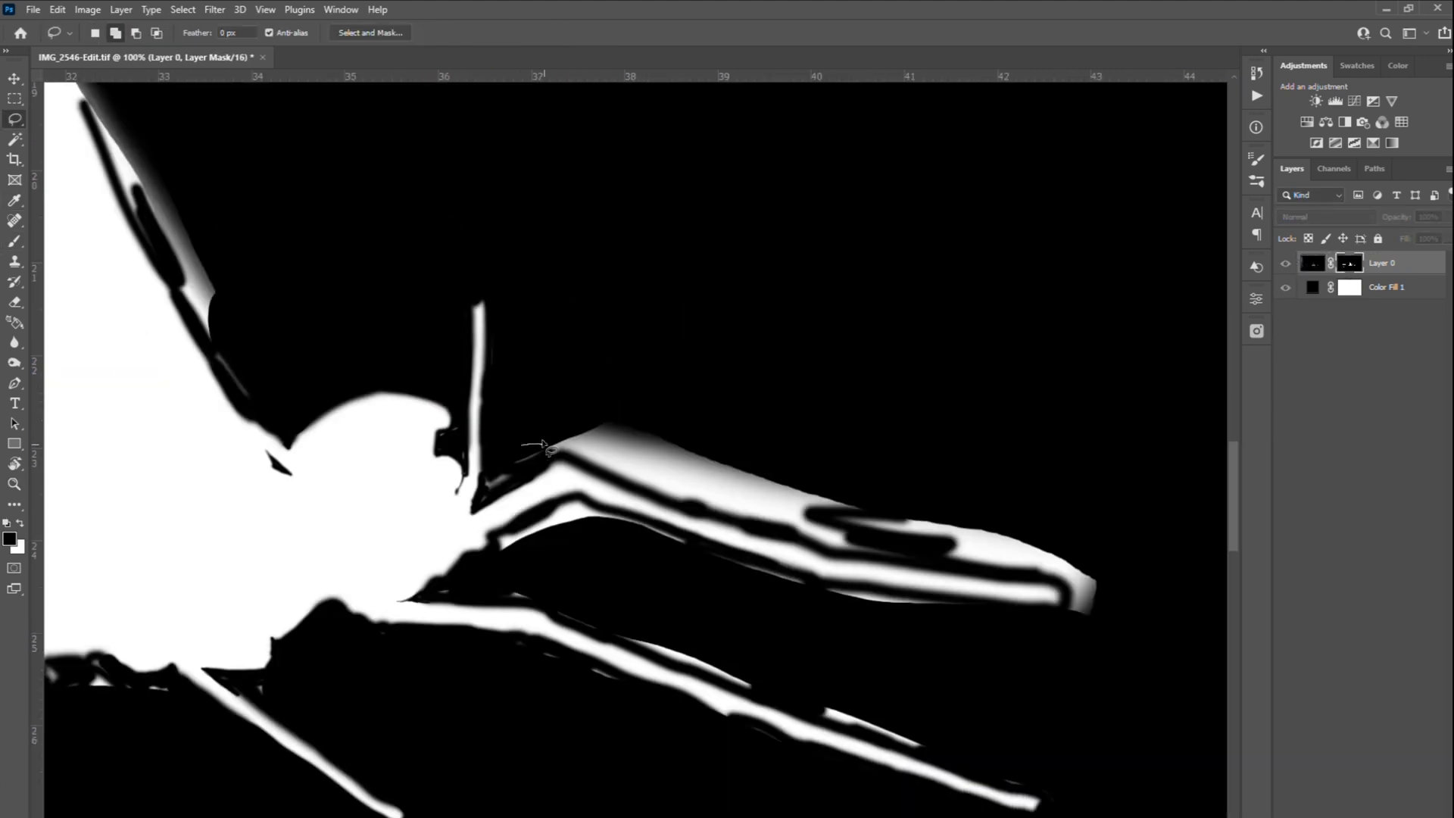
pyautogui.moveTo(1060, 583); pyautogui.dragTo(520, 318)
pyautogui.hotkey('alt', 'BackSpace')
pyautogui.hotkey('ctrl', 'd')
pyautogui.moveTo(852, 591); pyautogui.dragTo(977, 602)
pyautogui.hotkey('alt', 'BackSpace')
pyautogui.hotkey('ctrl', 'd')
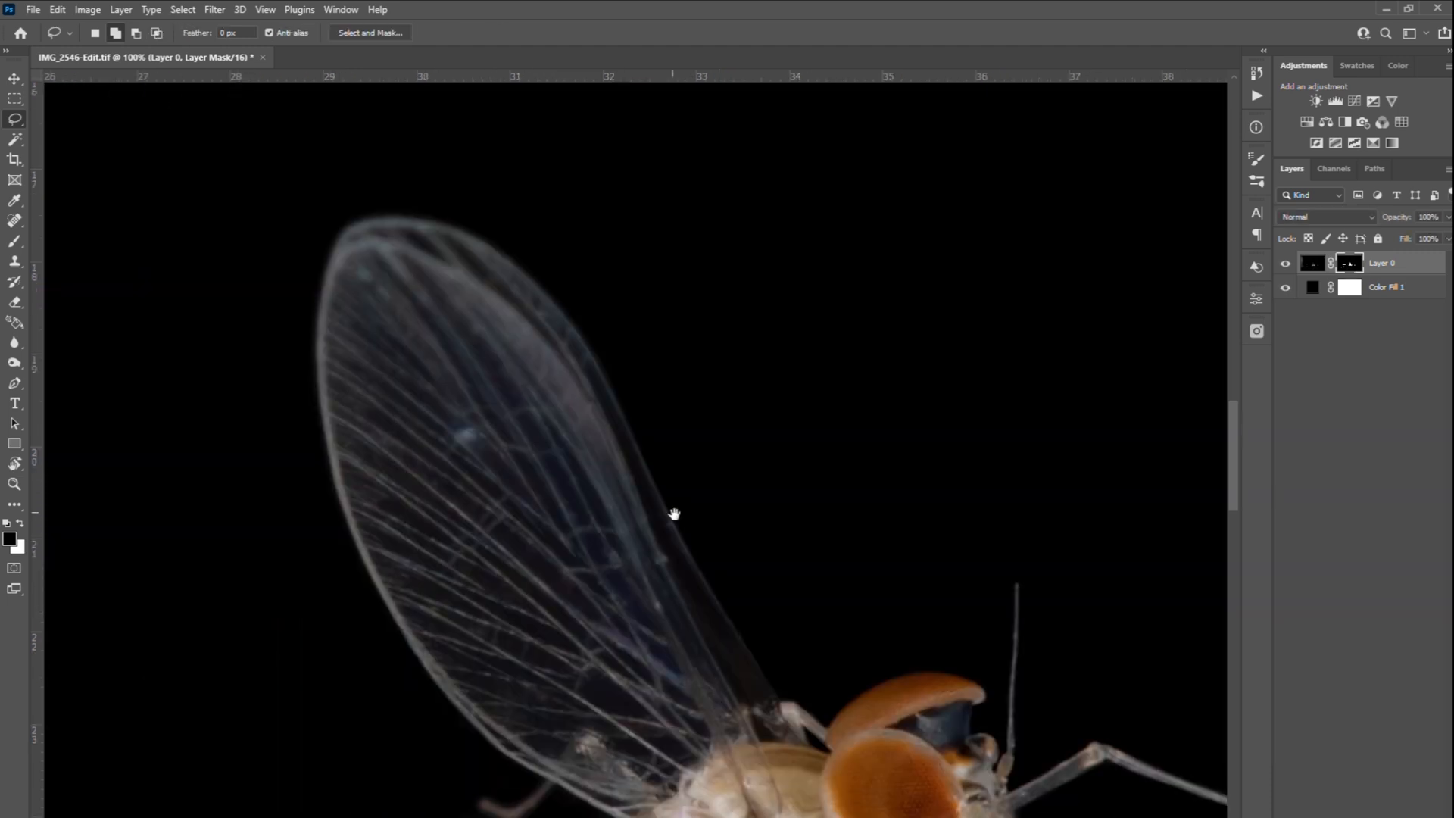
# Step: Refine the mask along the wing's outer edge with the brush, alternating between black and white
pyautogui.press('b')
pyautogui.scroll(3, 675, 509)
pyautogui.moveTo(578, 308); pyautogui.dragTo(661, 303)
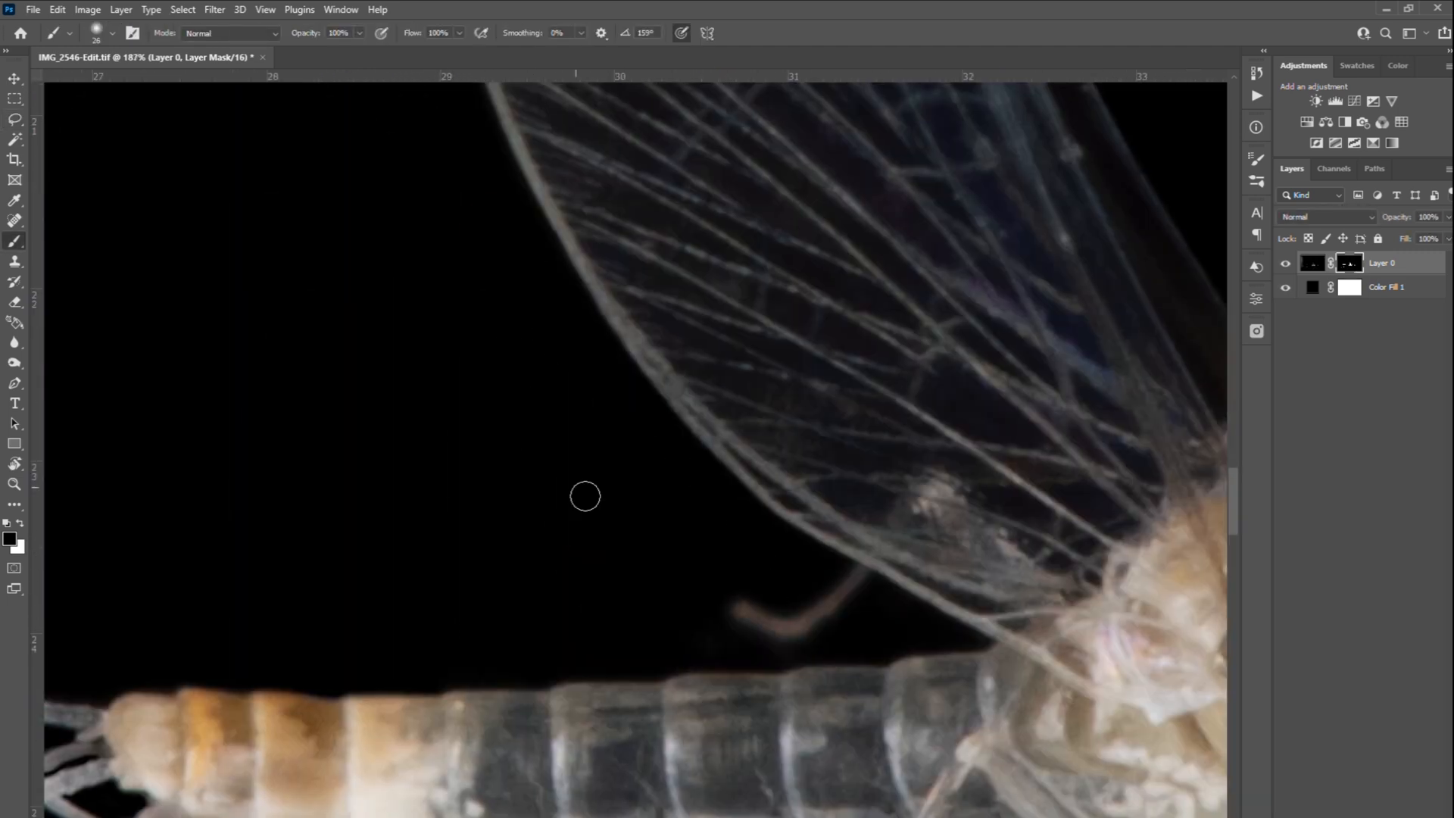
pyautogui.moveTo(585, 496); pyautogui.dragTo(615, 682)
pyautogui.moveTo(475, 185); pyautogui.dragTo(604, 493)
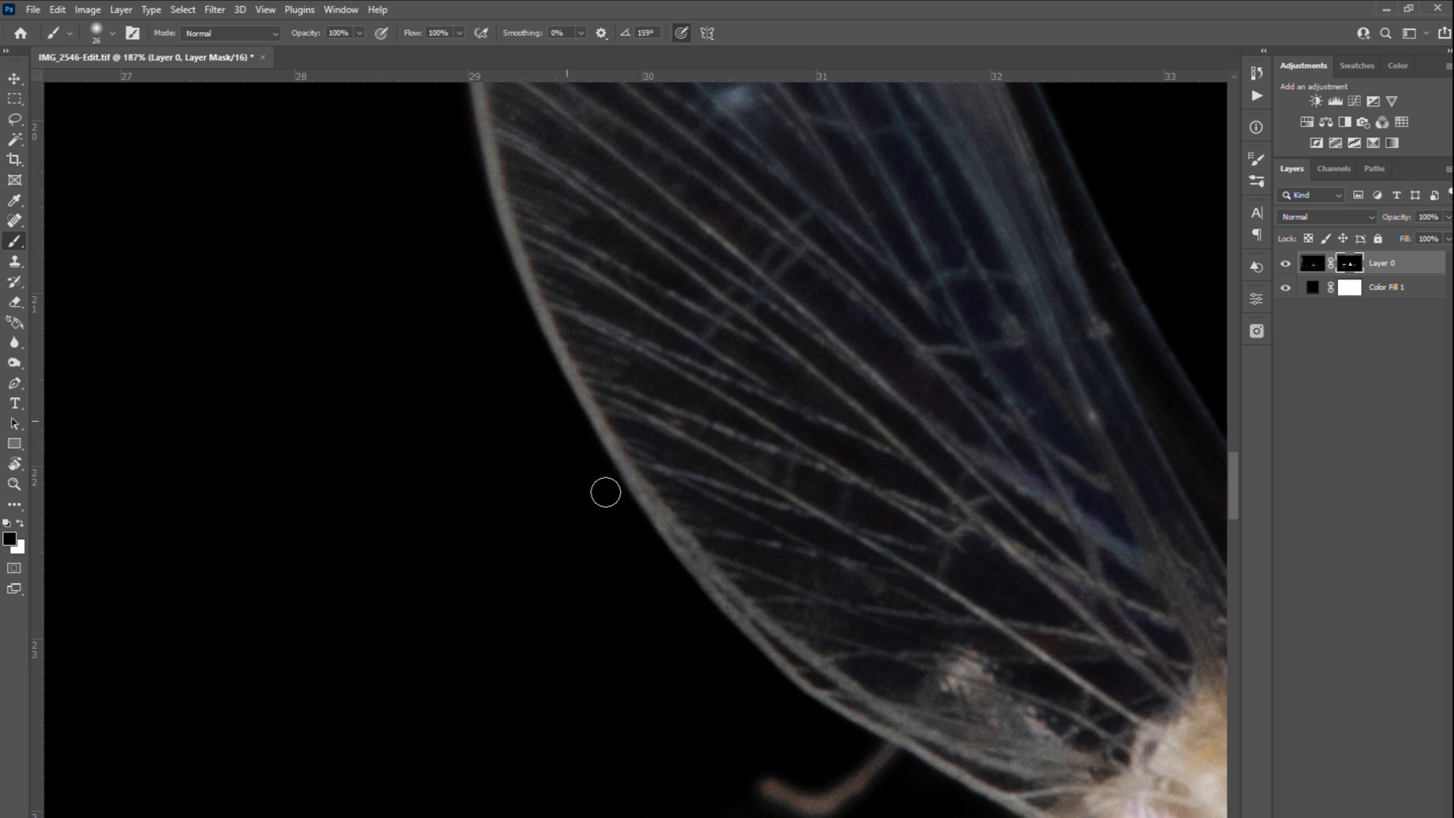
pyautogui.moveTo(484, 227); pyautogui.dragTo(506, 560)
pyautogui.moveTo(443, 310); pyautogui.dragTo(462, 588)
pyautogui.moveTo(873, 370)
pyautogui.mouseDown()
pyautogui.moveTo(1038, 568)
pyautogui.moveTo(698, 241)
pyautogui.moveTo(847, 571)
pyautogui.mouseUp()
pyautogui.press('x')
pyautogui.press('x')
pyautogui.press('x')
pyautogui.moveTo(356, 348); pyautogui.dragTo(399, 351)
pyautogui.press('x')
# Step: Paint black on the mask in the gap between the wing's lower edge and the abdomen, around the hind leg
pyautogui.moveTo(611, 305)
pyautogui.mouseDown()
pyautogui.moveTo(439, 341)
pyautogui.moveTo(746, 378)
pyautogui.mouseUp()
pyautogui.moveTo(697, 682); pyautogui.dragTo(576, 182)
pyautogui.moveTo(572, 727); pyautogui.dragTo(453, 229)
pyautogui.scroll(6, 453, 412)
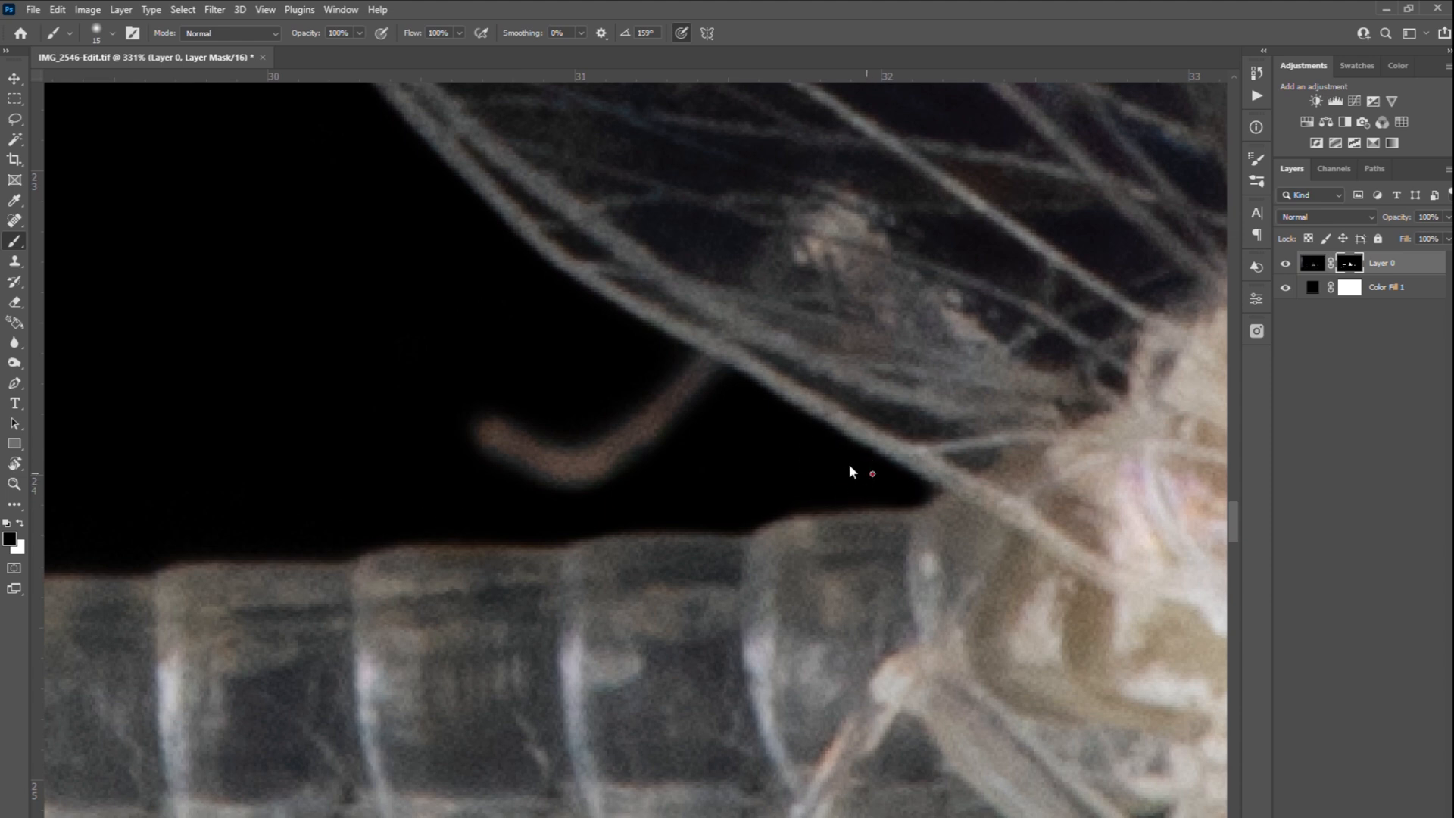
pyautogui.moveTo(486, 508); pyautogui.dragTo(895, 512)
# Step: Enlarge the brush and paint black on the mask along the inner part of the upper tail filament
pyautogui.press(']')
pyautogui.press(']')
pyautogui.press(']')
pyautogui.press(']')
pyautogui.press(']')
pyautogui.press(']')
pyautogui.press(']')
pyautogui.press(']')
pyautogui.press(']')
pyautogui.moveTo(355, 463)
pyautogui.mouseDown()
pyautogui.moveTo(941, 516)
pyautogui.moveTo(1337, 354)
pyautogui.mouseUp()
pyautogui.moveTo(534, 413); pyautogui.dragTo(1102, 504)
pyautogui.moveTo(443, 430); pyautogui.dragTo(720, 481)
# Step: Continue painting black on the mask along the middle of the upper tail filament with 47 px and 24 px brushes
pyautogui.press(']')
pyautogui.press(']')
pyautogui.press(']')
pyautogui.press(']')
pyautogui.press(']')
pyautogui.press(']')
pyautogui.press(']')
pyautogui.press(']')
pyautogui.press(']')
pyautogui.press(']')
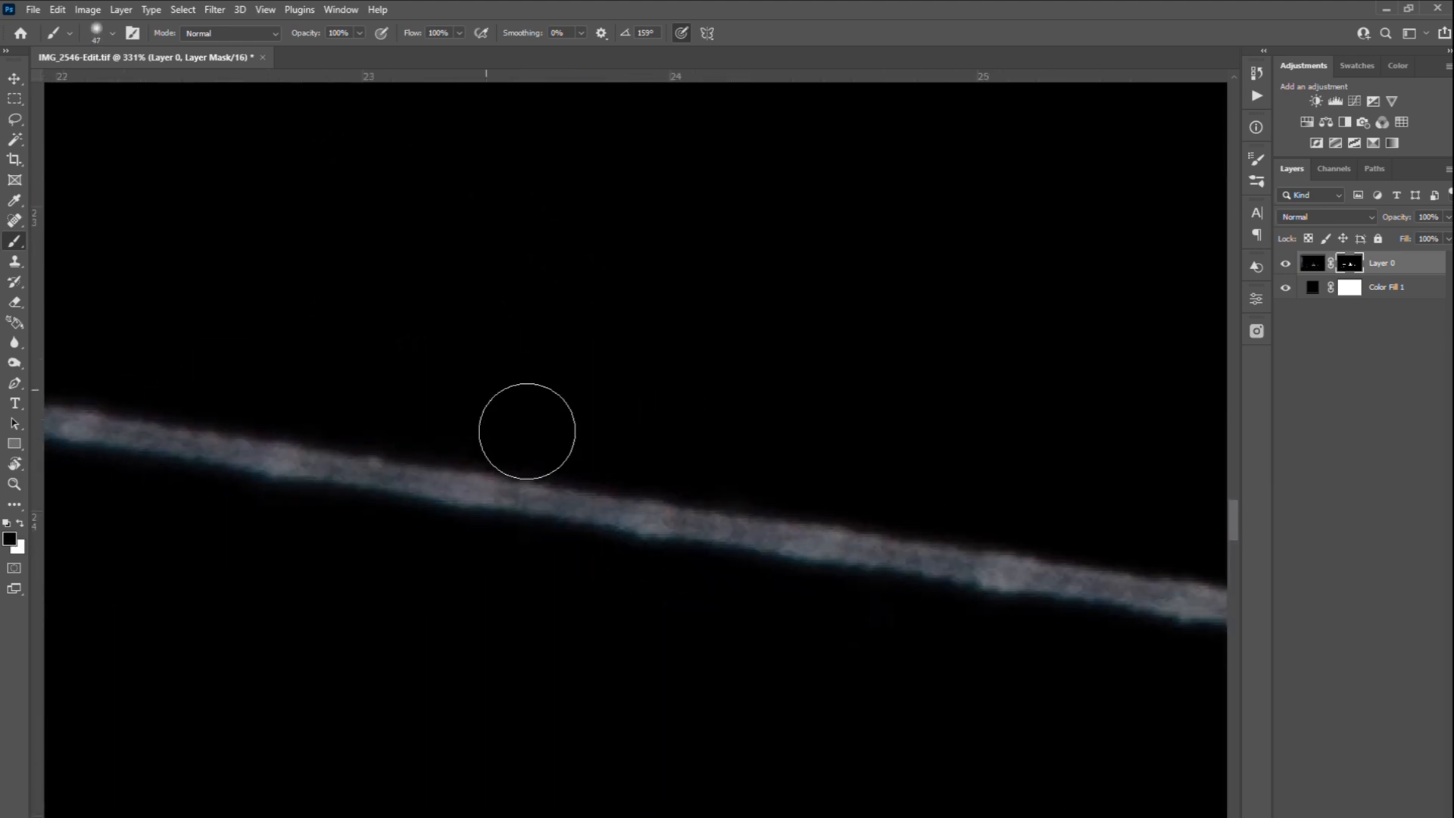
pyautogui.moveTo(1109, 540); pyautogui.dragTo(693, 386)
pyautogui.moveTo(422, 500); pyautogui.dragTo(453, 500)
pyautogui.moveTo(114, 379); pyautogui.dragTo(639, 509)
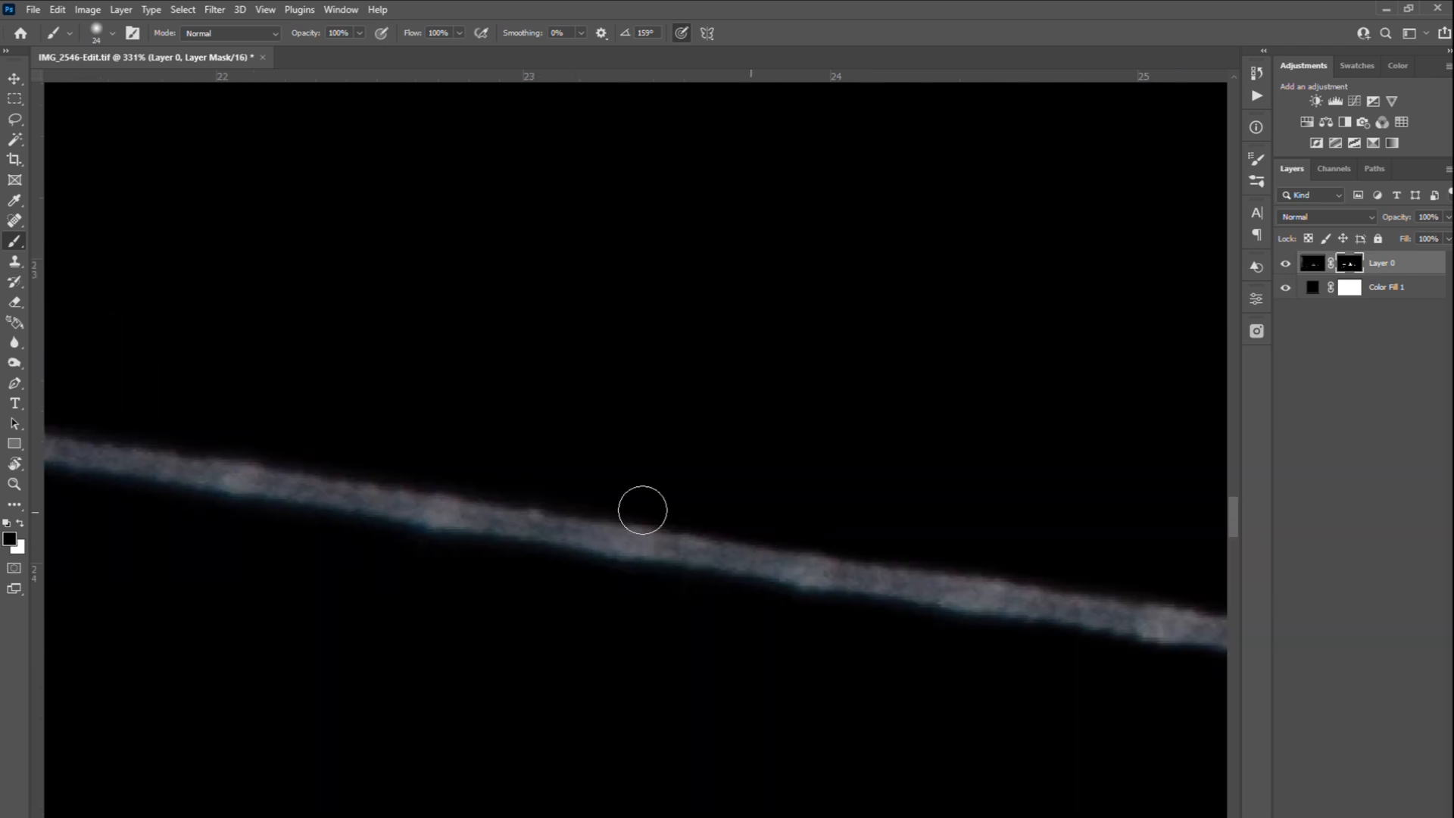
pyautogui.moveTo(156, 542)
pyautogui.mouseDown()
pyautogui.moveTo(818, 480)
pyautogui.moveTo(937, 618)
pyautogui.mouseUp()
pyautogui.moveTo(693, 463); pyautogui.dragTo(491, 430)
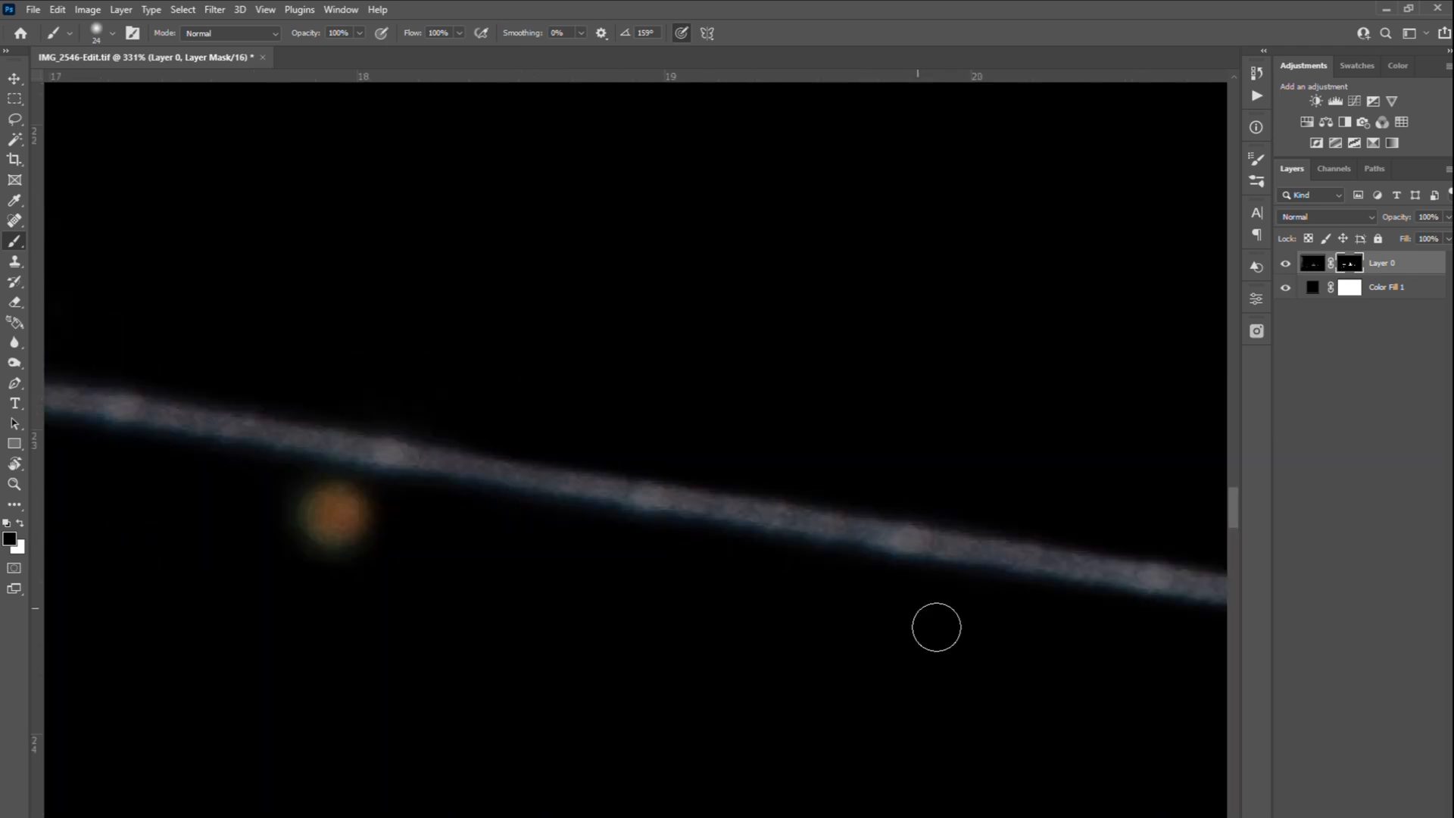
# Step: Paint out the blurred orange spot below the upper tail filament and clean the filament's surroundings farther outward
pyautogui.moveTo(322, 501); pyautogui.dragTo(348, 532)
pyautogui.moveTo(339, 563); pyautogui.dragTo(980, 594)
pyautogui.moveTo(1083, 462); pyautogui.dragTo(855, 426)
pyautogui.moveTo(918, 517); pyautogui.dragTo(477, 467)
pyautogui.moveTo(382, 400); pyautogui.dragTo(876, 480)
pyautogui.moveTo(344, 296); pyautogui.dragTo(829, 403)
# Step: Refine the mask edge on the outer stretch of the upper tail filament, alternating between black and white
pyautogui.moveTo(821, 536); pyautogui.dragTo(663, 513)
pyautogui.press('x')
pyautogui.moveTo(821, 526); pyautogui.dragTo(681, 504)
pyautogui.press('x')
pyautogui.moveTo(272, 502); pyautogui.dragTo(927, 593)
pyautogui.moveTo(379, 424); pyautogui.dragTo(1052, 519)
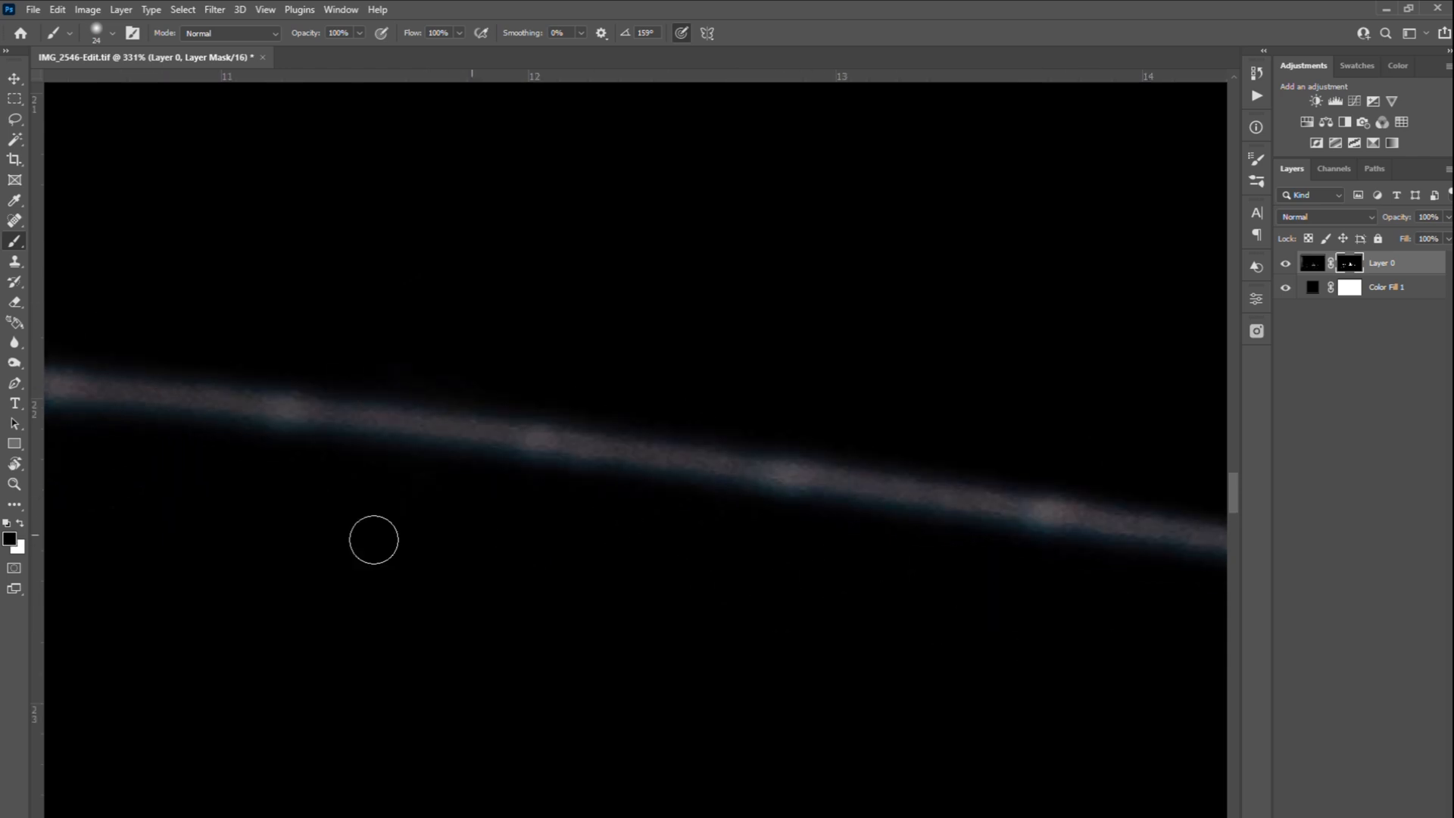
# Step: Finish the mask along the upper tail filament to its tip, painting the background black and the filament white
pyautogui.moveTo(187, 442); pyautogui.dragTo(886, 484)
pyautogui.moveTo(249, 376); pyautogui.dragTo(631, 390)
pyautogui.press('x')
pyautogui.moveTo(473, 393); pyautogui.dragTo(935, 438)
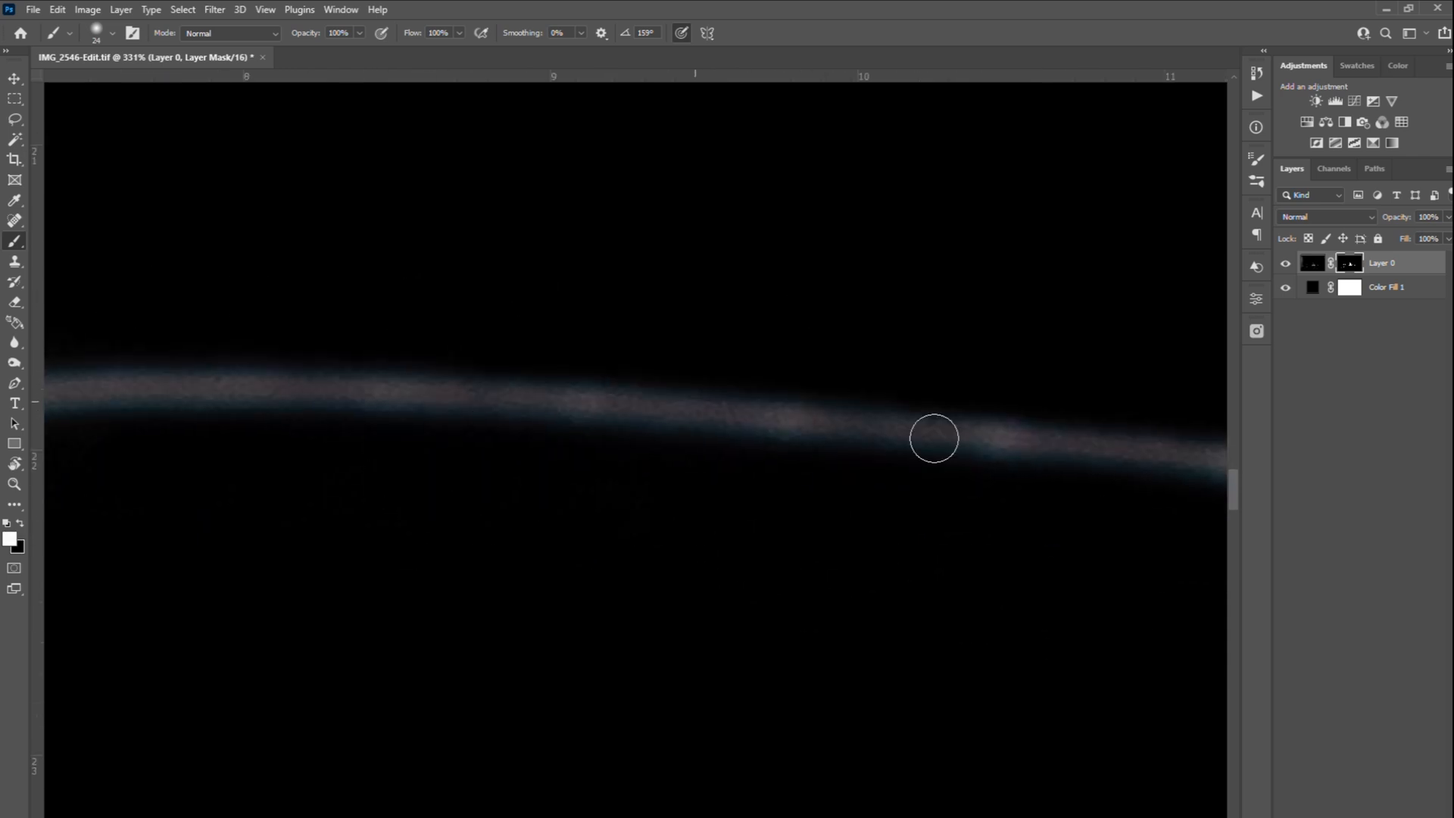
pyautogui.moveTo(152, 462); pyautogui.dragTo(893, 494)
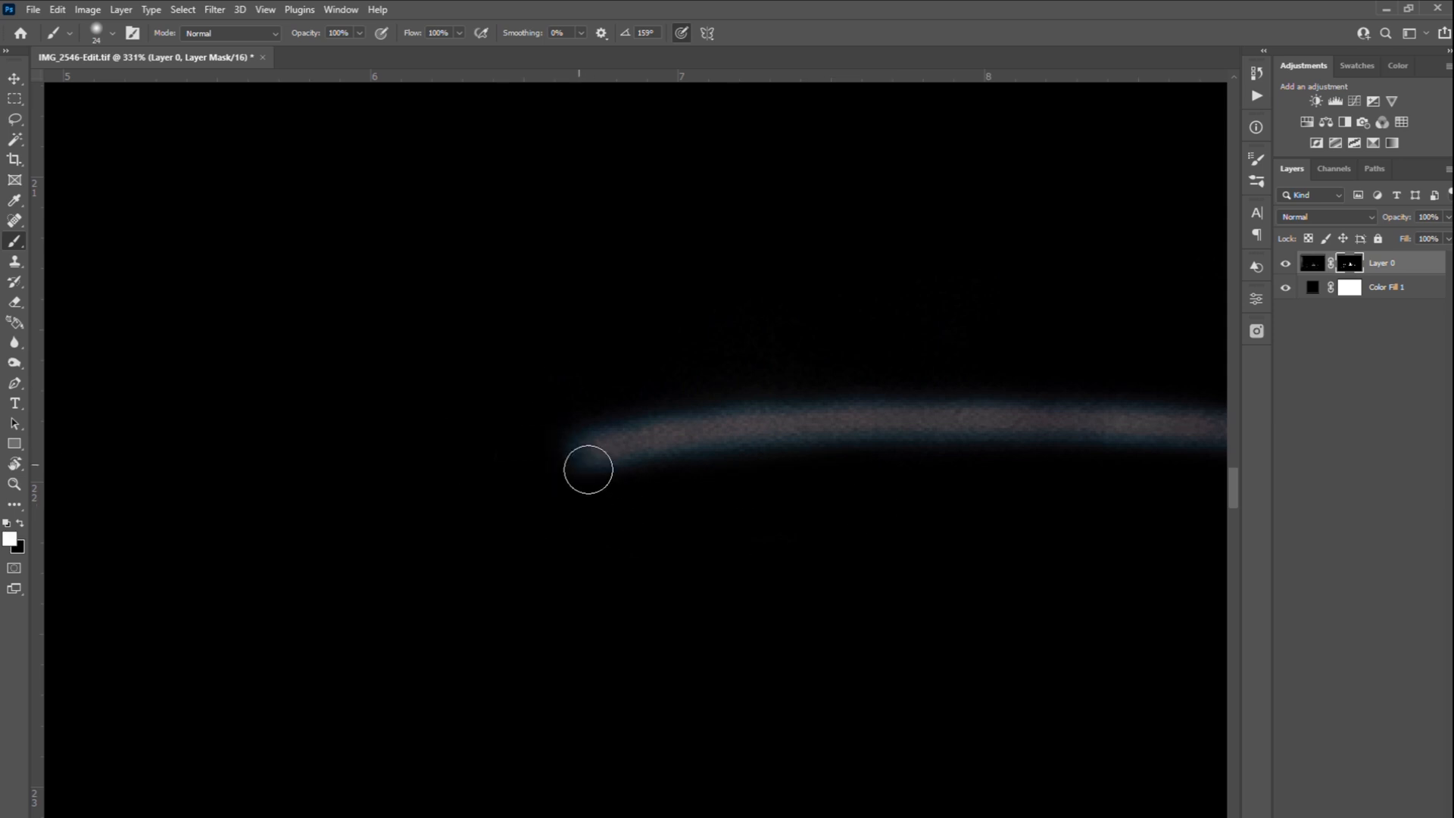
pyautogui.moveTo(1083, 546); pyautogui.dragTo(538, 529)
pyautogui.press('z')
pyautogui.moveTo(545, 413); pyautogui.dragTo(424, 420)
pyautogui.moveTo(1158, 530); pyautogui.dragTo(205, 347)
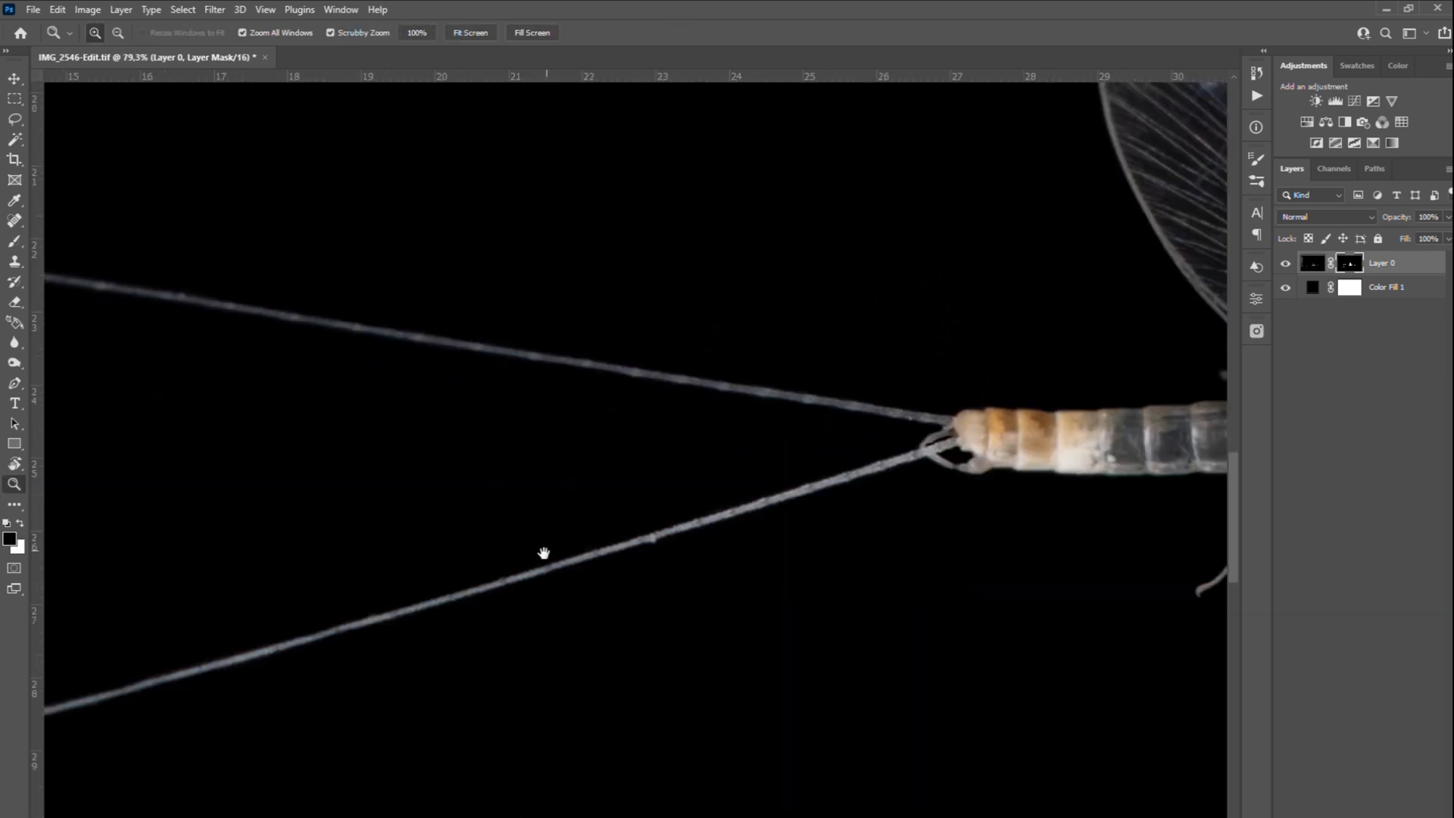
# Step: Refine the layer mask edge along the outer stretch of the lower tail filament, alternating black and white with a 20 px brush
pyautogui.moveTo(543, 452); pyautogui.dragTo(1159, 239)
pyautogui.press('b')
pyautogui.moveTo(646, 544); pyautogui.dragTo(486, 580)
pyautogui.moveTo(478, 541)
pyautogui.mouseDown()
pyautogui.moveTo(416, 557)
pyautogui.moveTo(501, 546)
pyautogui.mouseUp()
pyautogui.press('c')
pyautogui.press('x')
pyautogui.press('b')
pyautogui.press('z')
pyautogui.press('v')
pyautogui.press('x')
pyautogui.press('b')
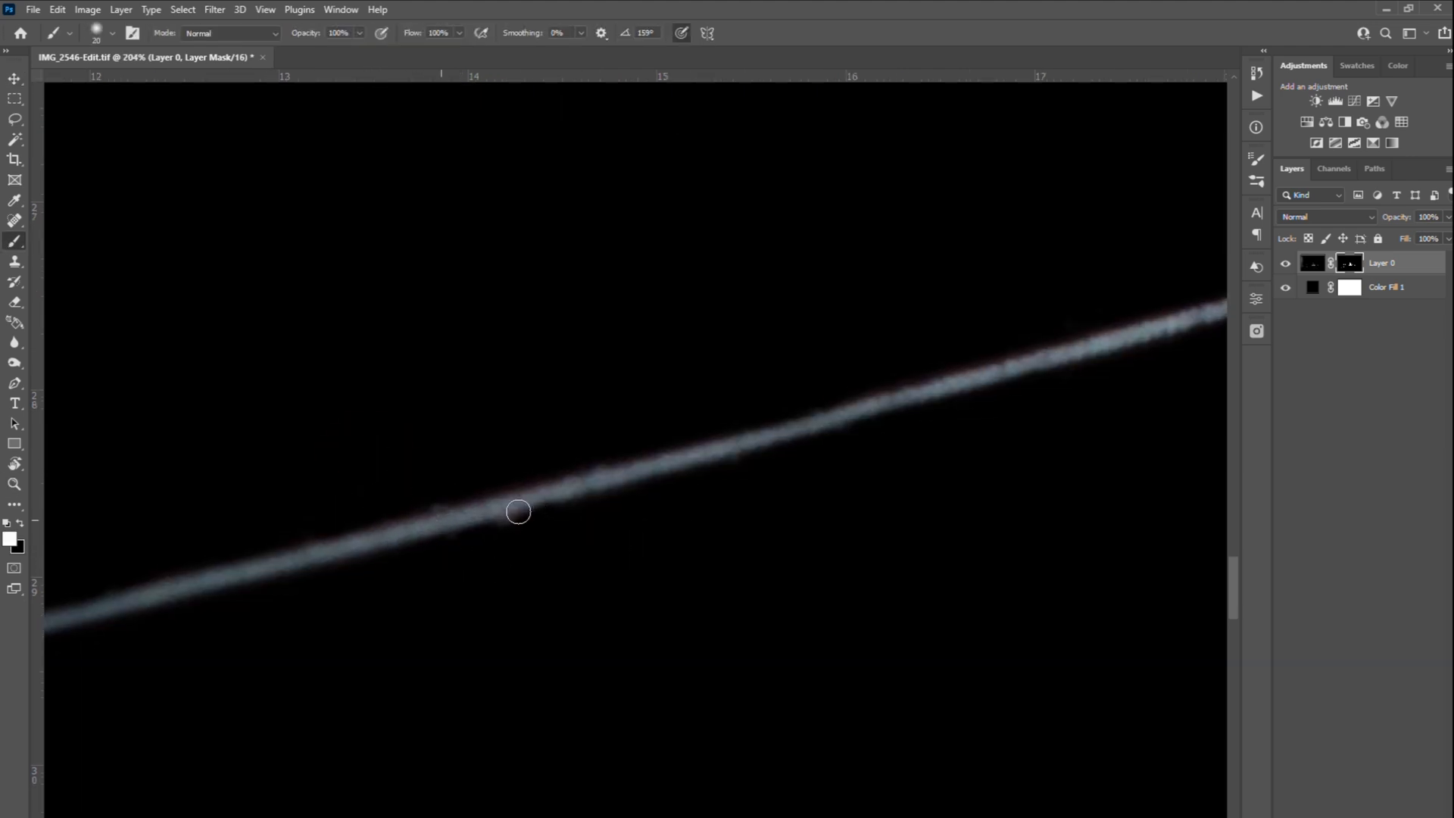
# Step: Paint black on the mask with the 20 px brush to clean the lower tail filament's edges inward toward the abdomen
pyautogui.moveTo(908, 352); pyautogui.dragTo(365, 498)
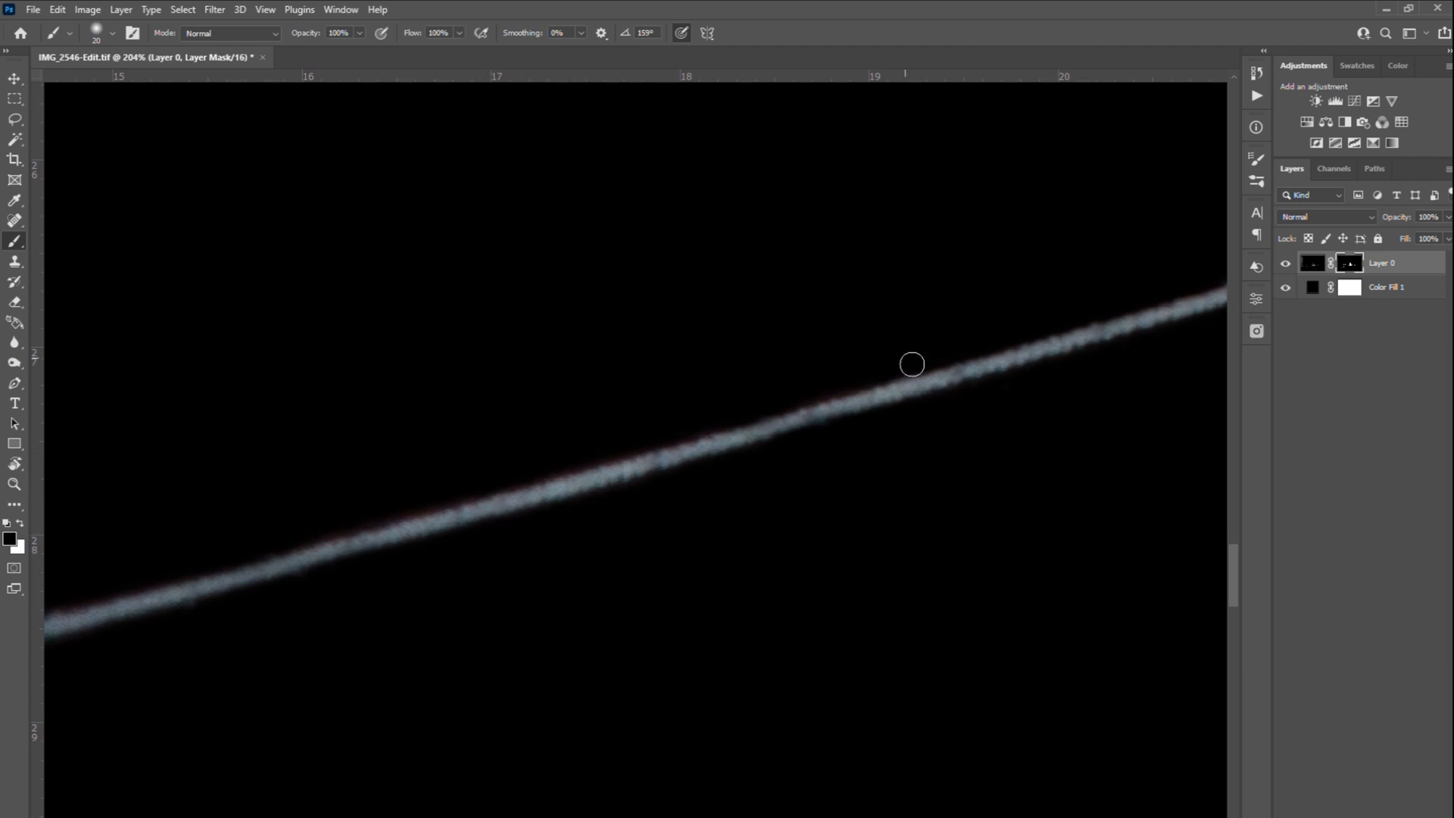
pyautogui.moveTo(912, 364); pyautogui.dragTo(637, 452)
pyautogui.moveTo(1011, 356); pyautogui.dragTo(432, 521)
pyautogui.moveTo(1174, 265); pyautogui.dragTo(379, 474)
pyautogui.moveTo(764, 378); pyautogui.dragTo(287, 515)
pyautogui.moveTo(670, 629); pyautogui.dragTo(727, 609)
pyautogui.moveTo(727, 610); pyautogui.dragTo(850, 581)
pyautogui.moveTo(850, 581); pyautogui.dragTo(826, 587)
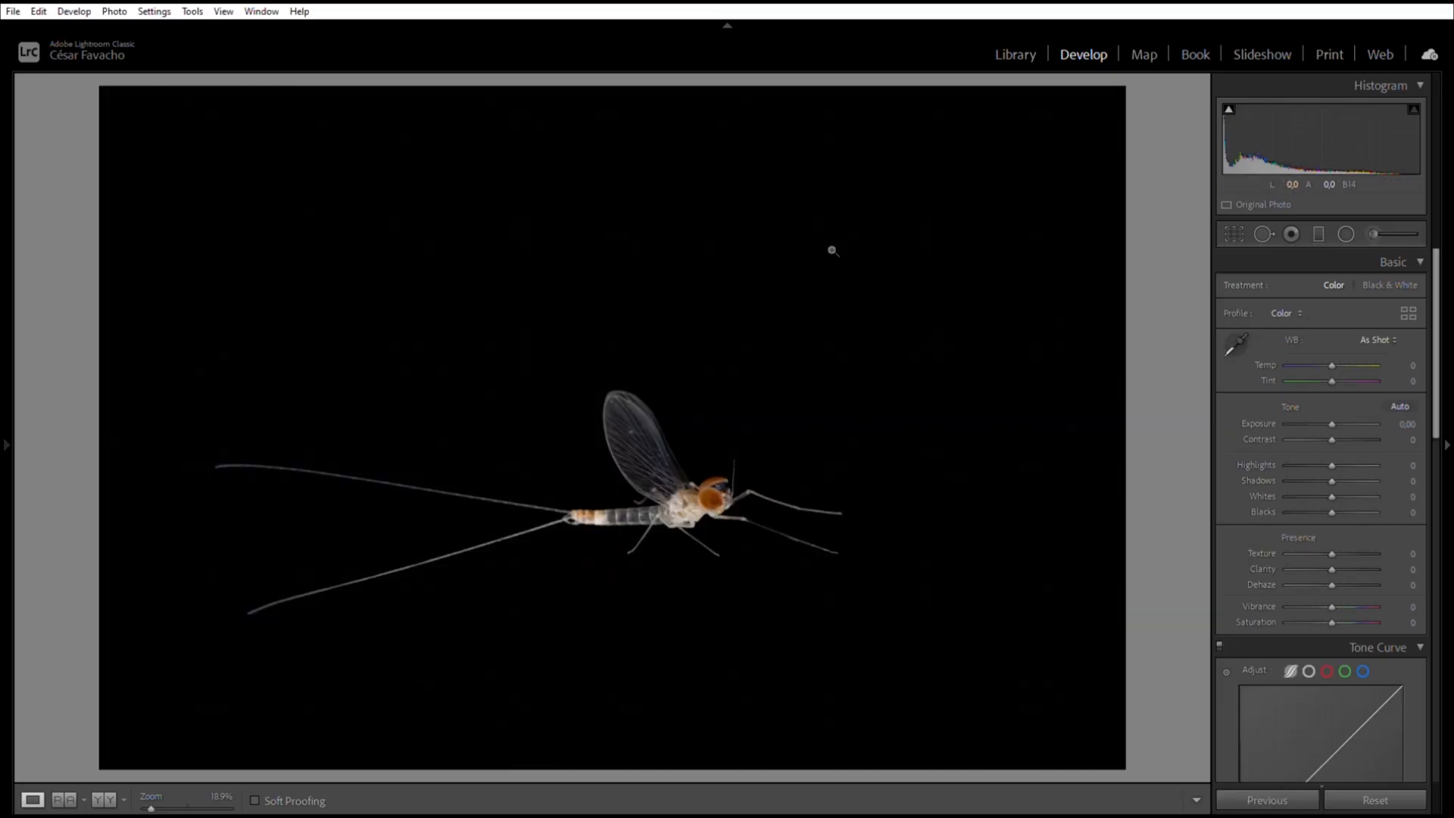
# Step: Compare the masked mayfly image with the unmasked photo at full view in the Lightroom library
pyautogui.click(1016, 53)
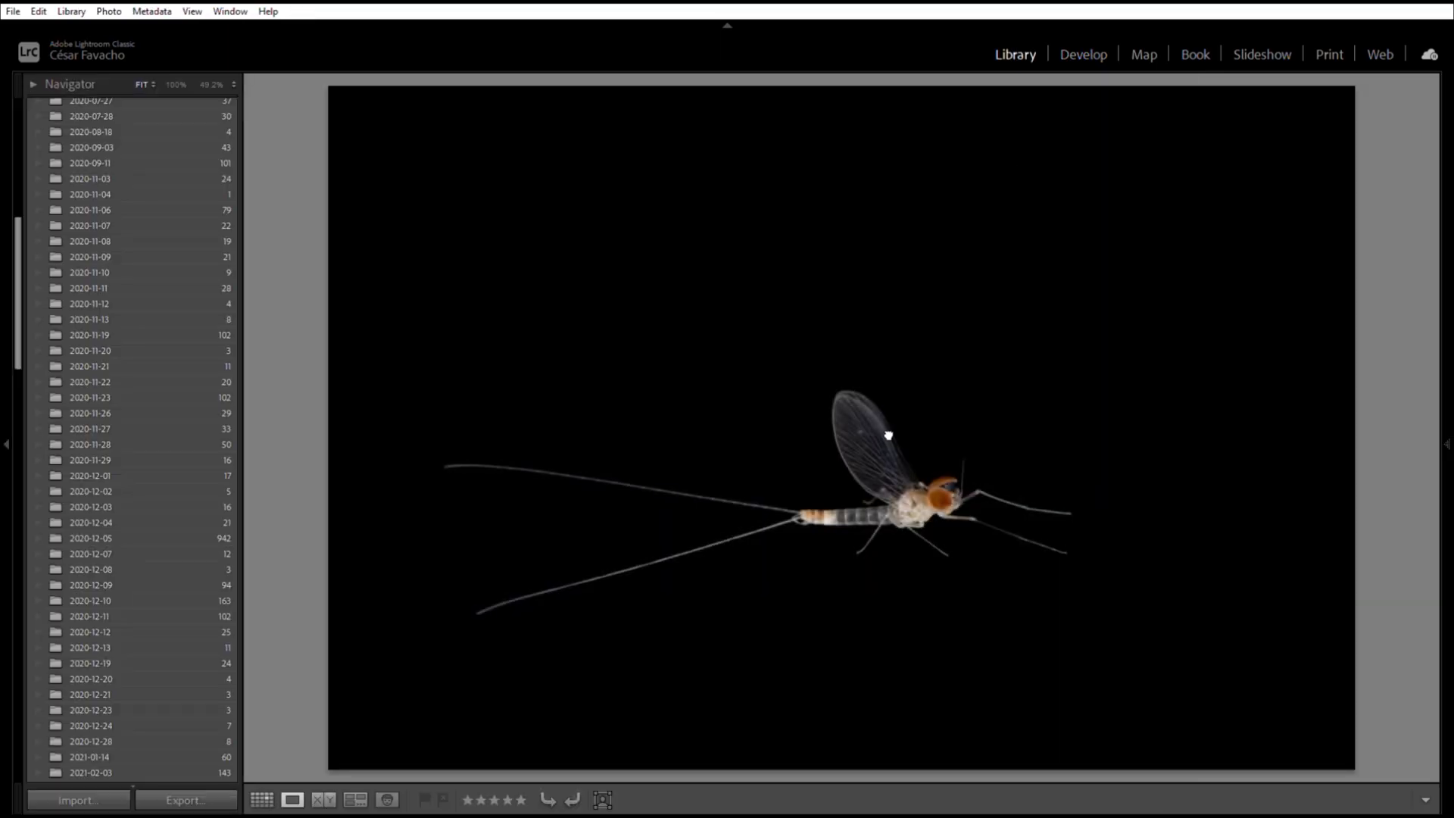
pyautogui.press('g')
pyautogui.doubleClick(1204, 463)
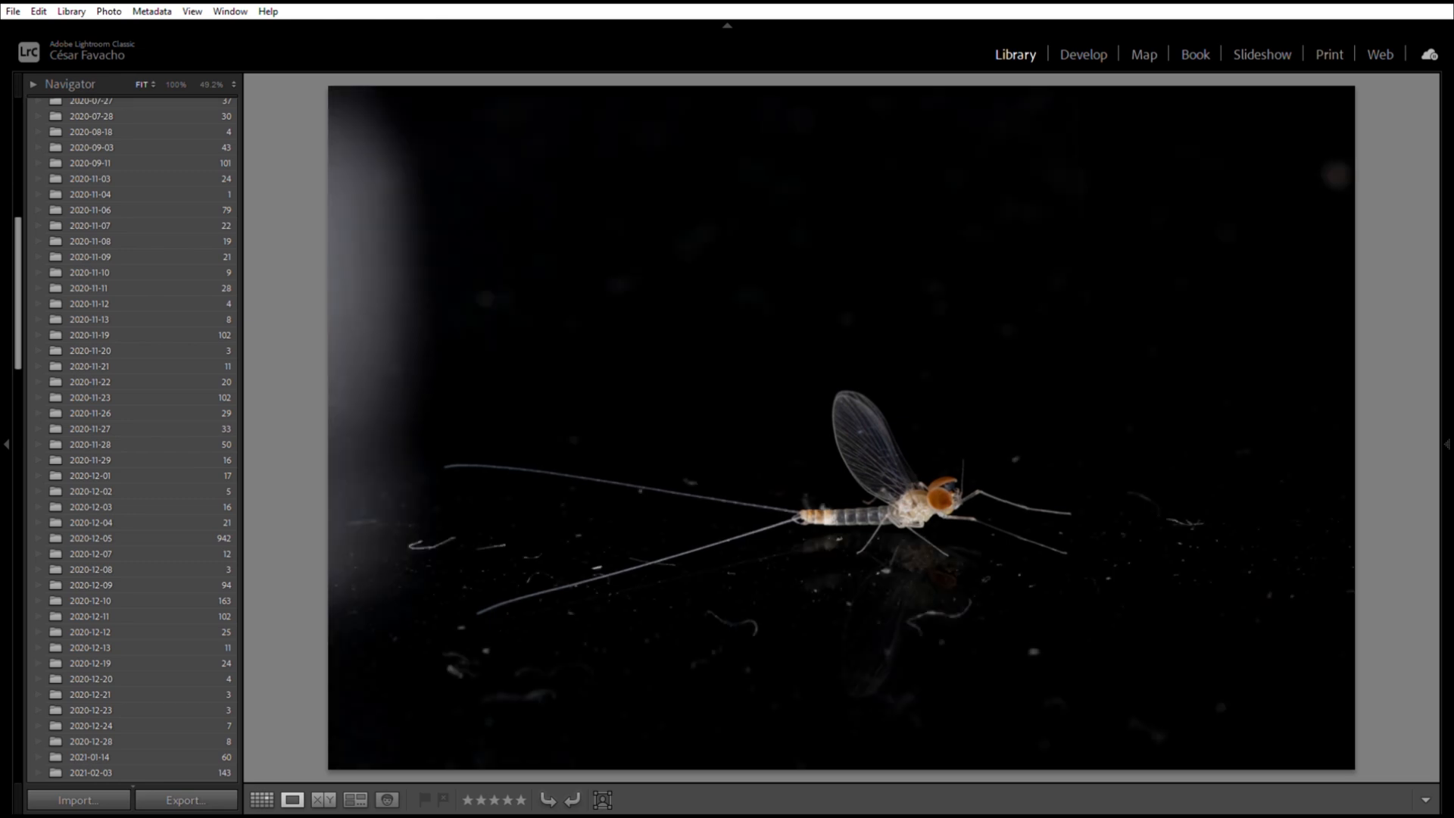
# Step: Crop the masked photo more tightly around the mayfly at the original aspect ratio, keeping the whole insect and its tail filaments in frame
pyautogui.click(1094, 49)
pyautogui.click(1233, 232)
pyautogui.moveTo(1140, 76); pyautogui.dragTo(952, 200)
pyautogui.moveTo(910, 258); pyautogui.dragTo(913, 213)
pyautogui.moveTo(902, 372); pyautogui.dragTo(913, 413)
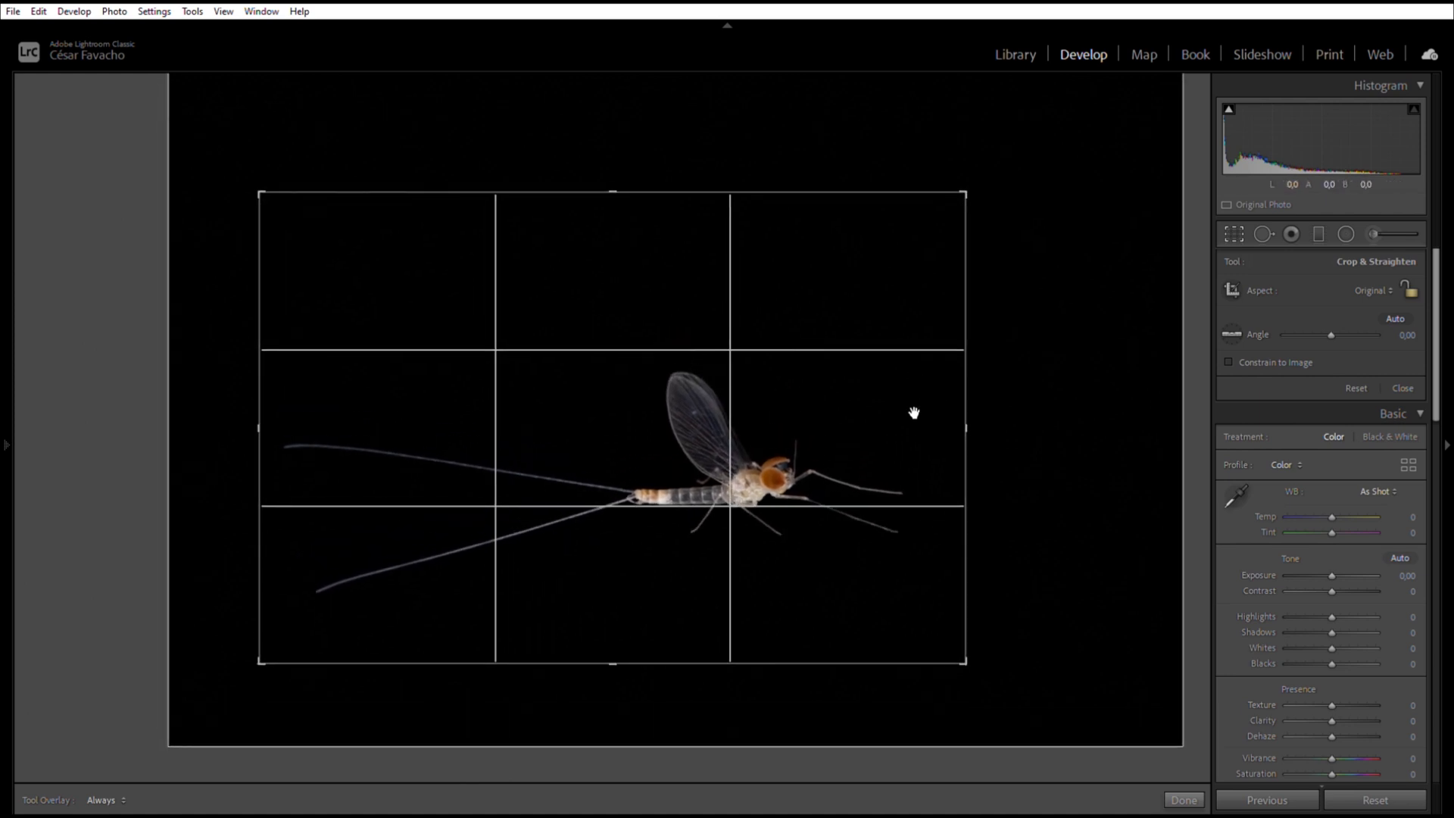
pyautogui.press('Return')
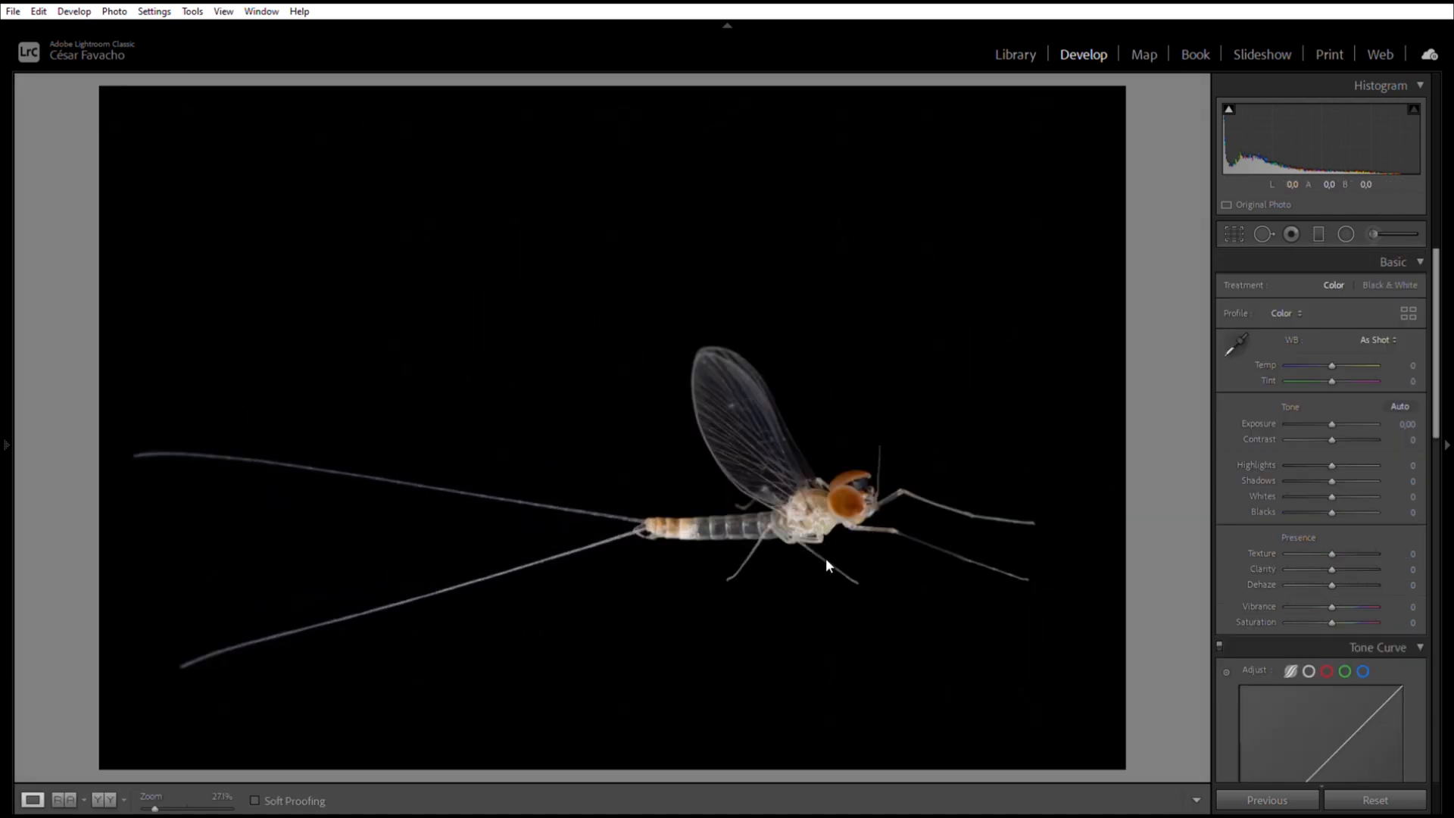